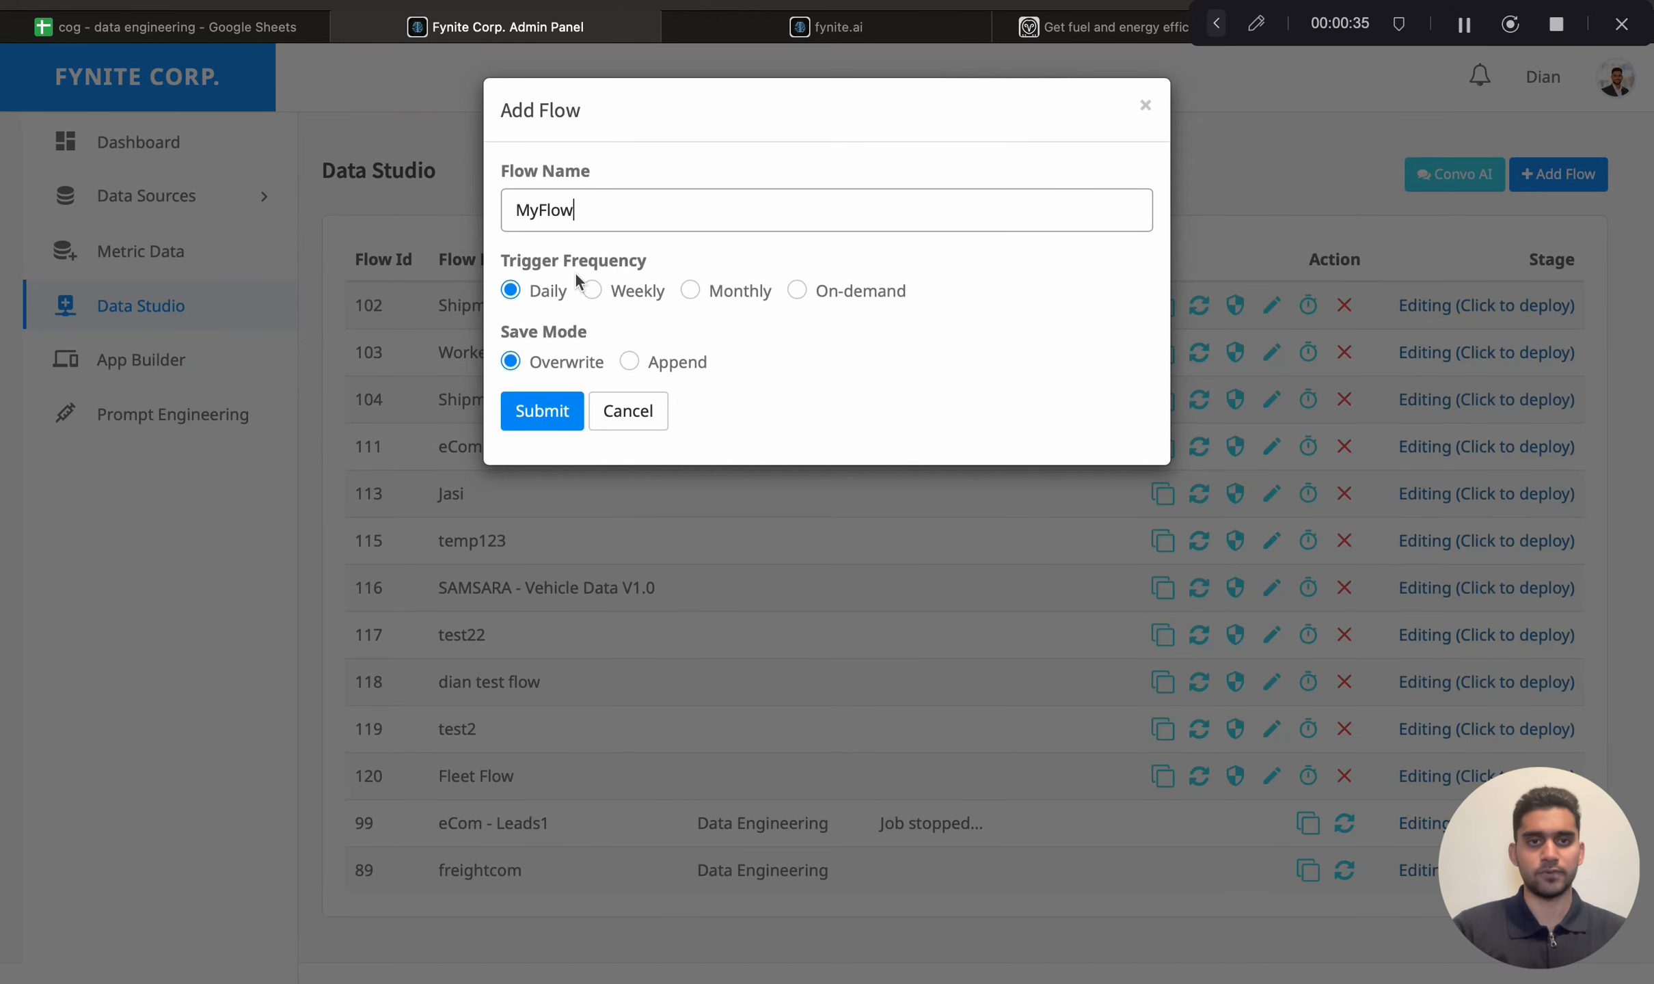
# Step: Submit the new daily, overwrite-mode flow MyFlow and open it for editing
pyautogui.click(542, 410)
pyautogui.scroll(-3, 686, 206)
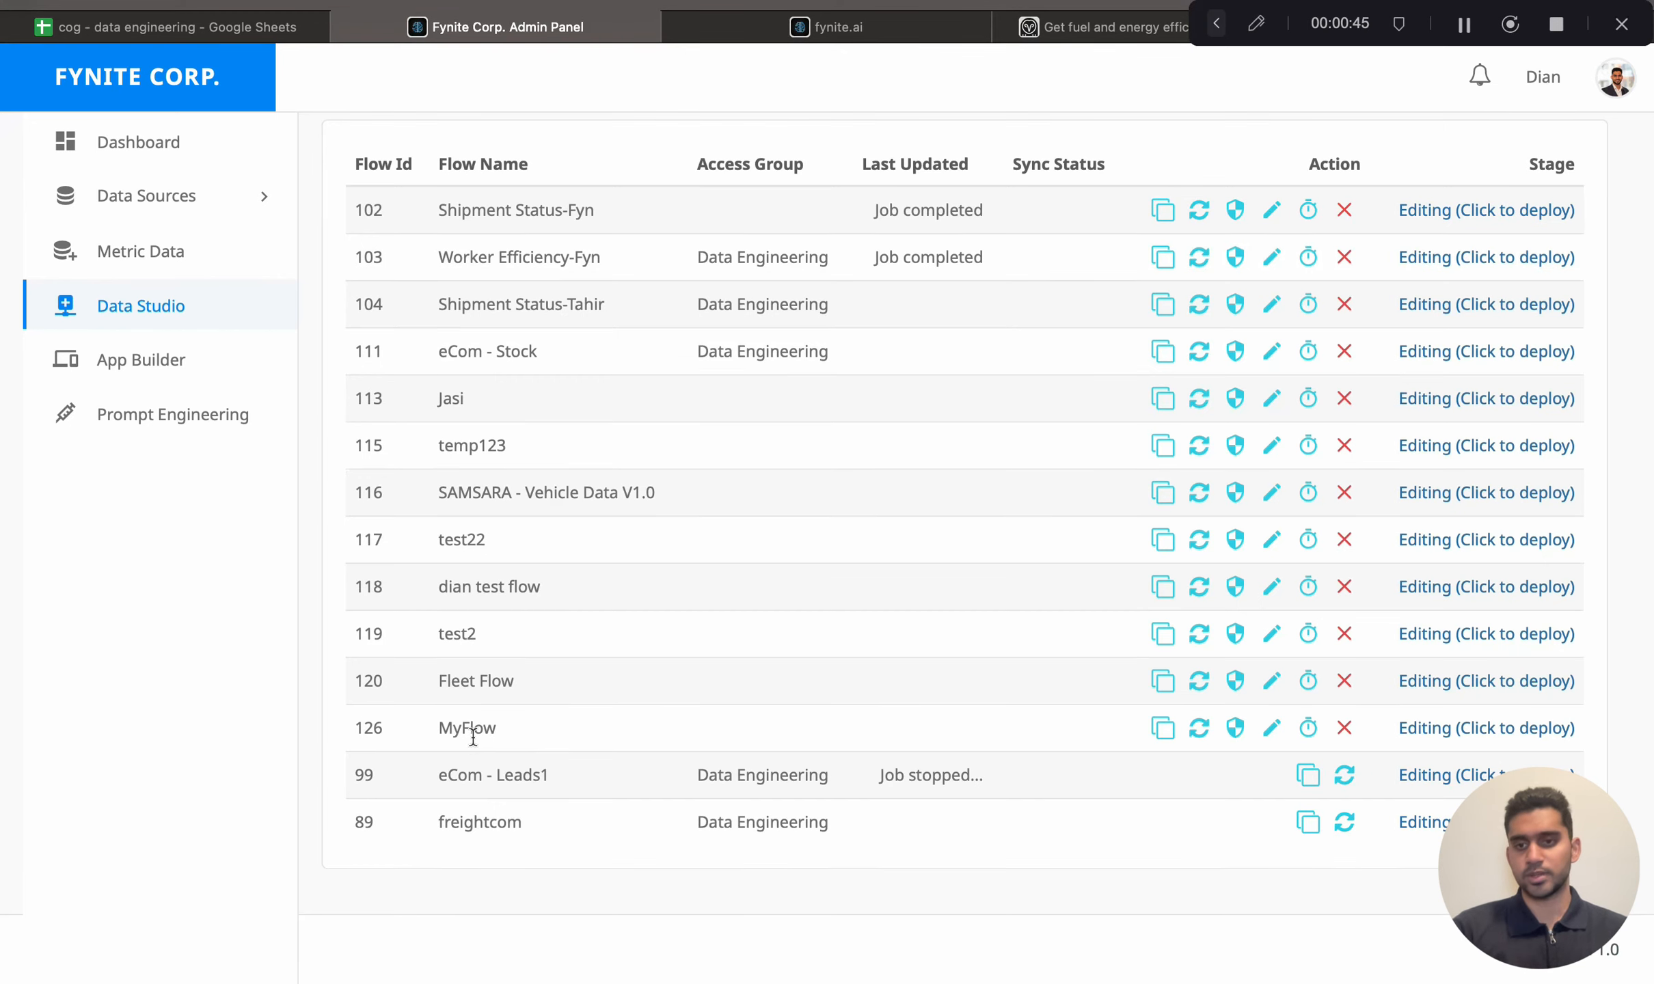
pyautogui.click(1272, 733)
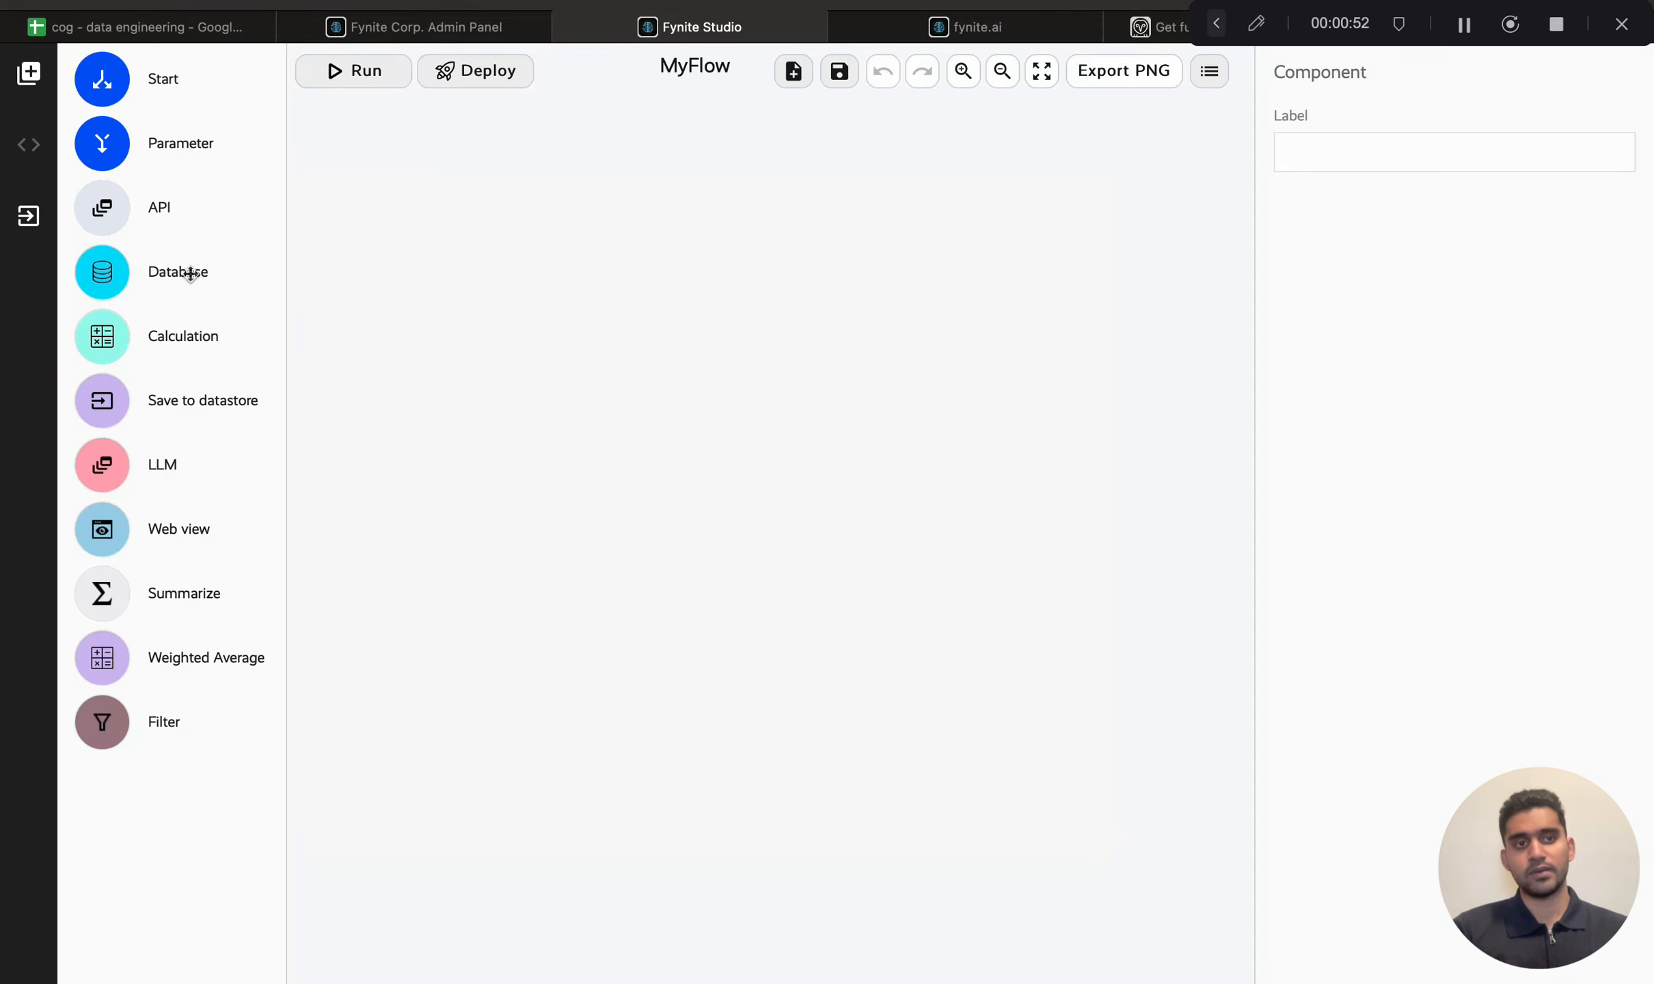
# Step: Add an API node, setting its catalogue to Samsara and its service to List most recent vehicle locations
pyautogui.moveTo(120, 208); pyautogui.dragTo(536, 331)
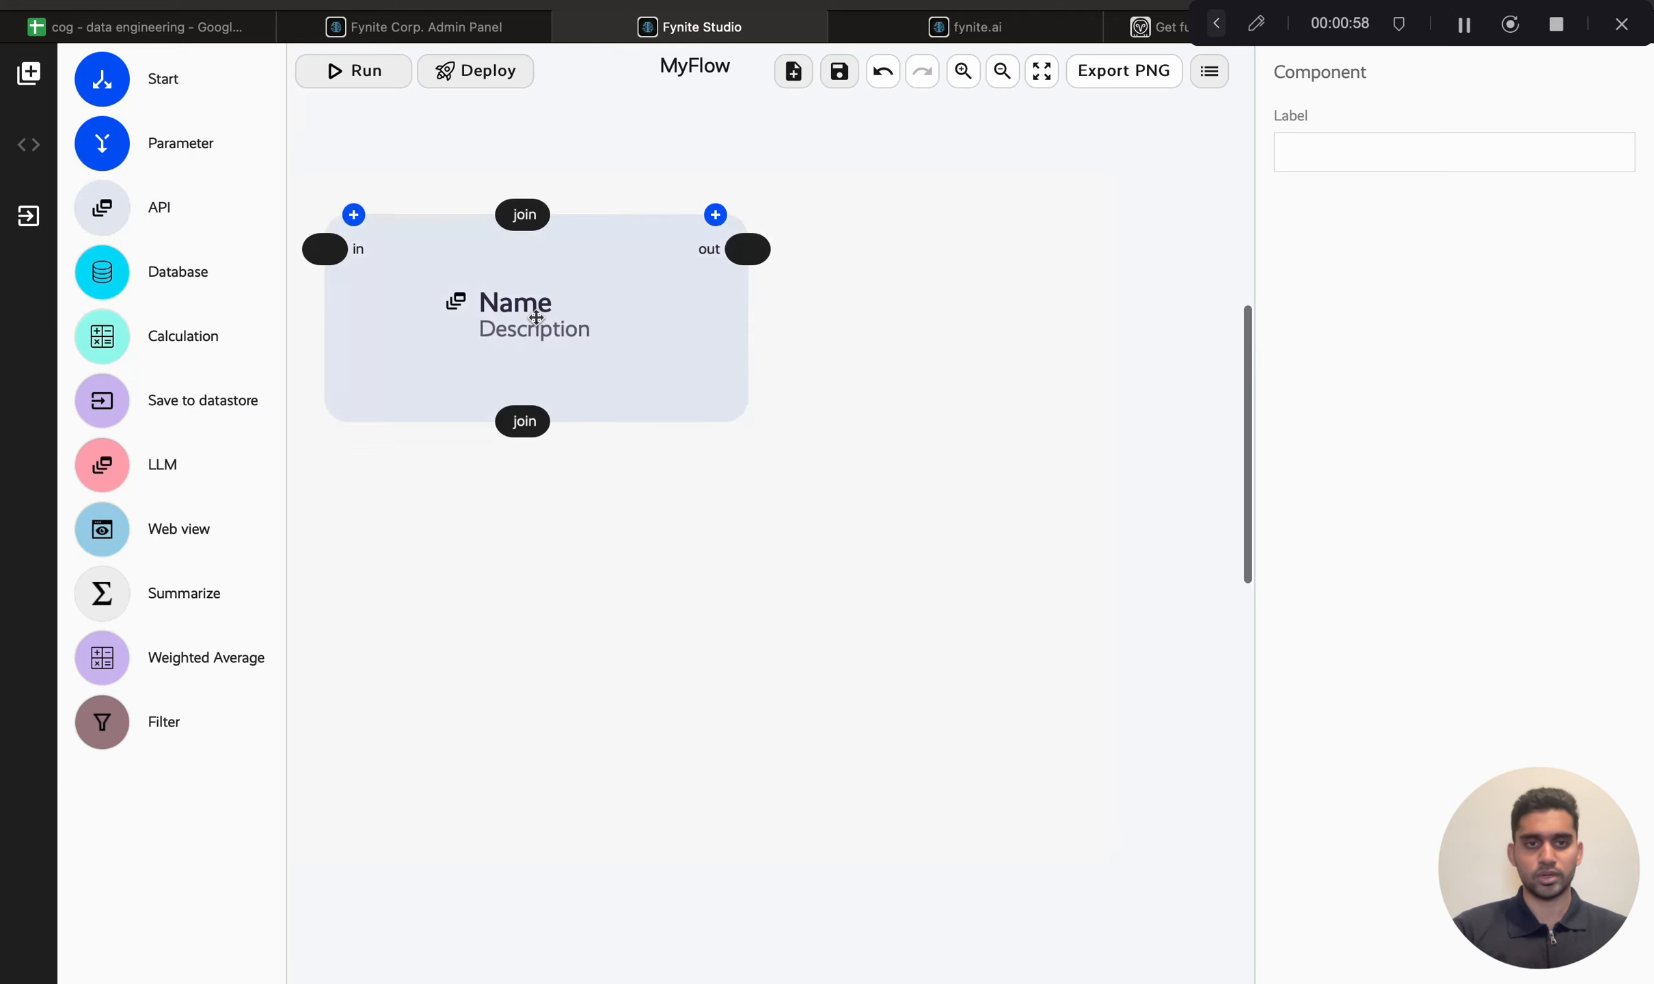
pyautogui.click(630, 381)
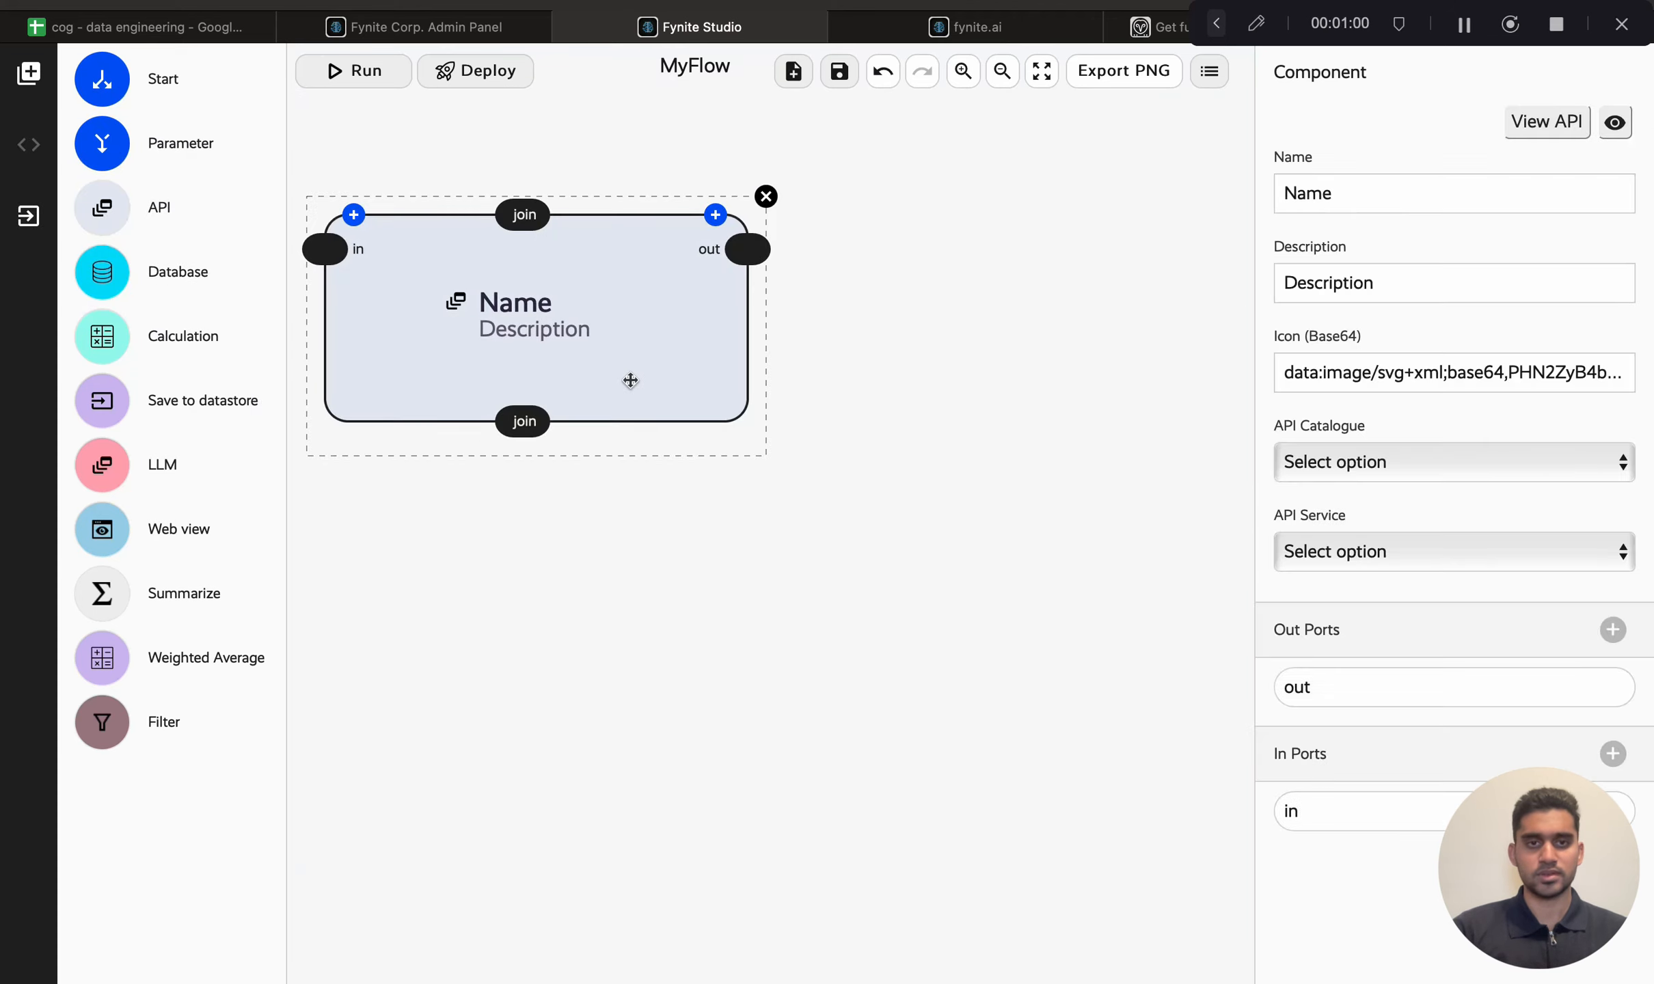
pyautogui.click(1363, 461)
pyautogui.click(1337, 754)
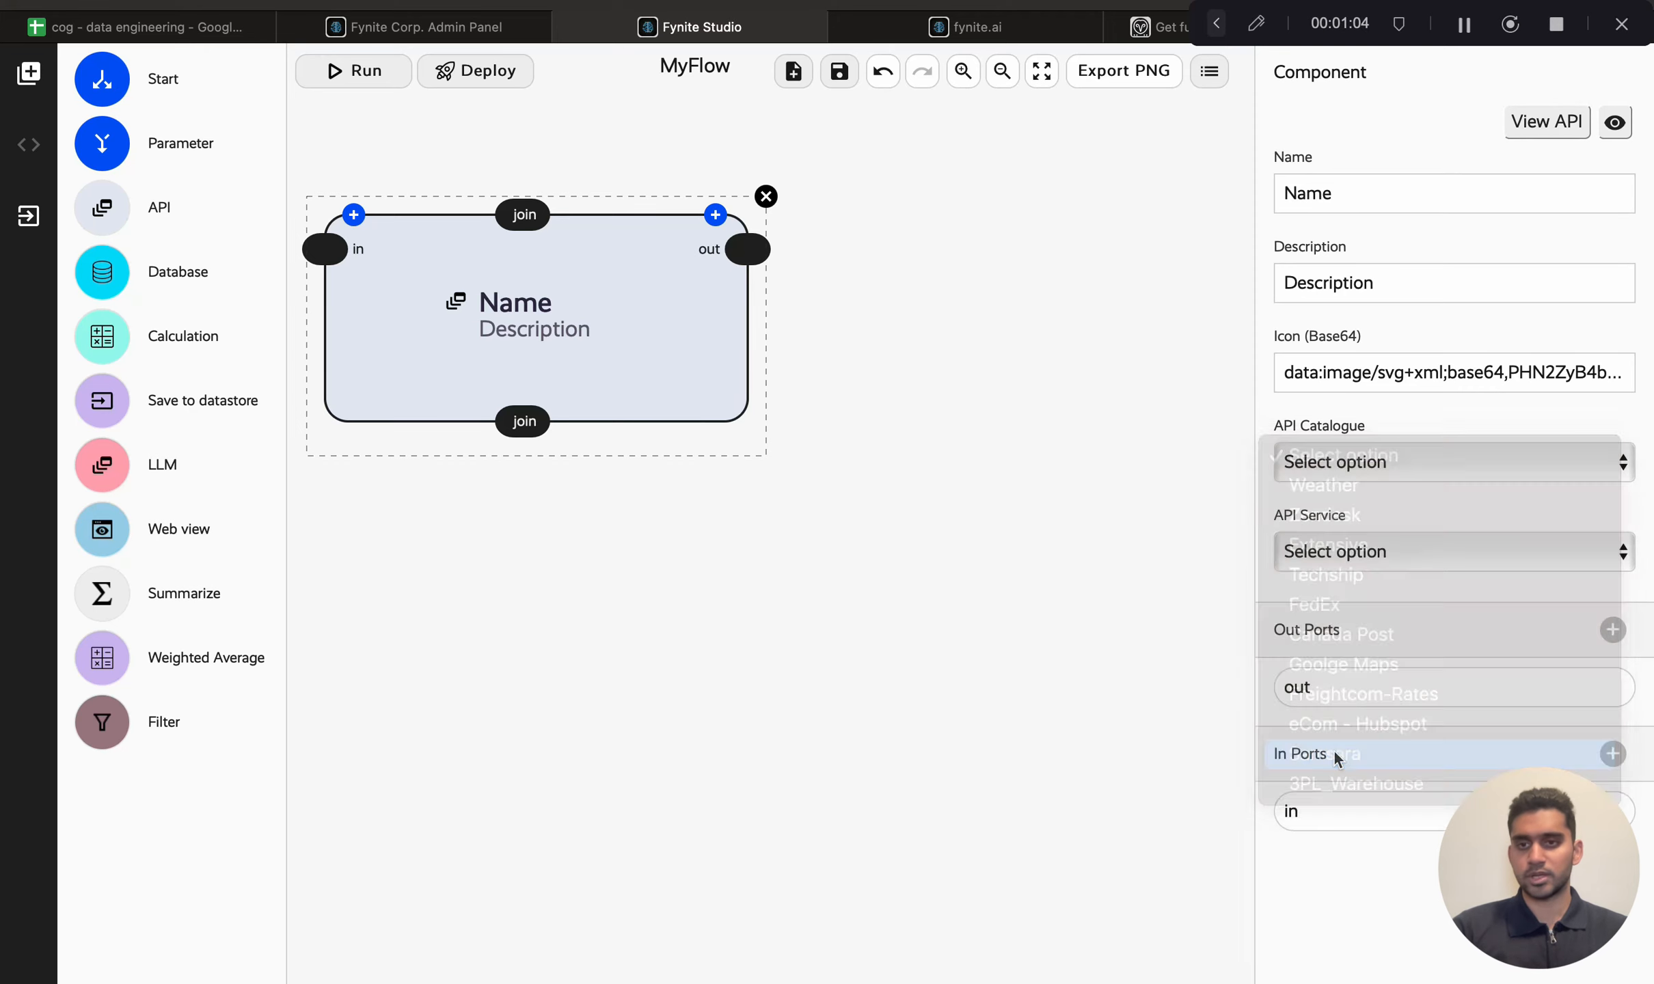
pyautogui.click(1344, 552)
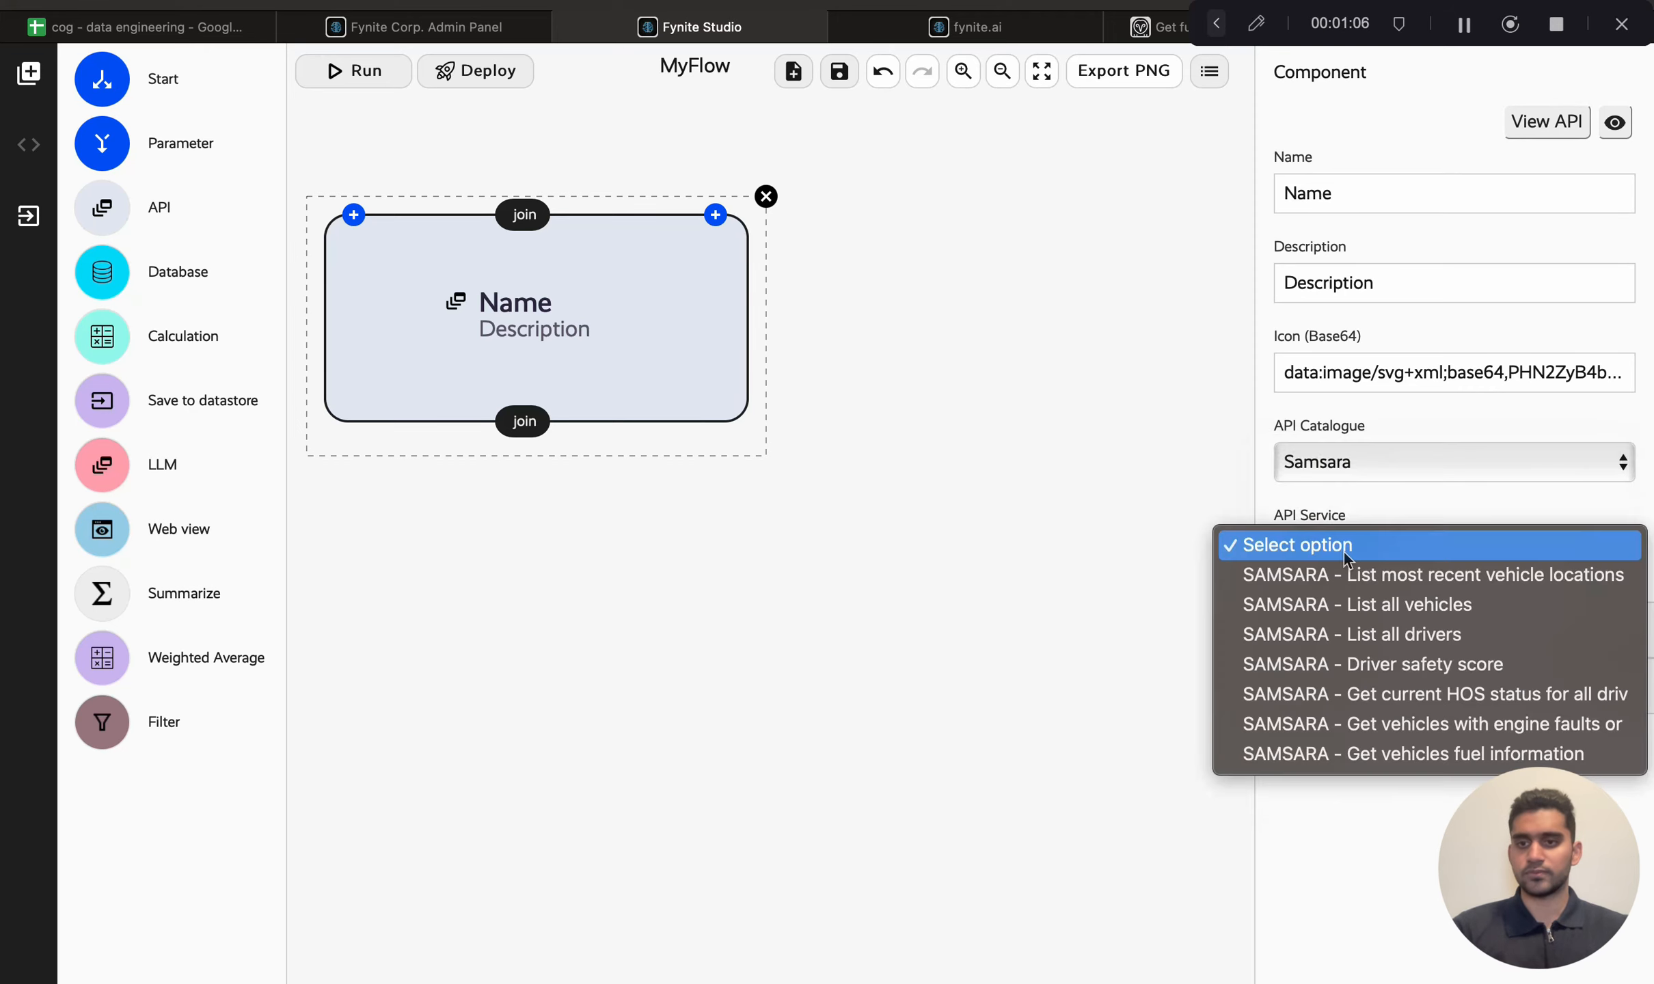
pyautogui.click(1361, 581)
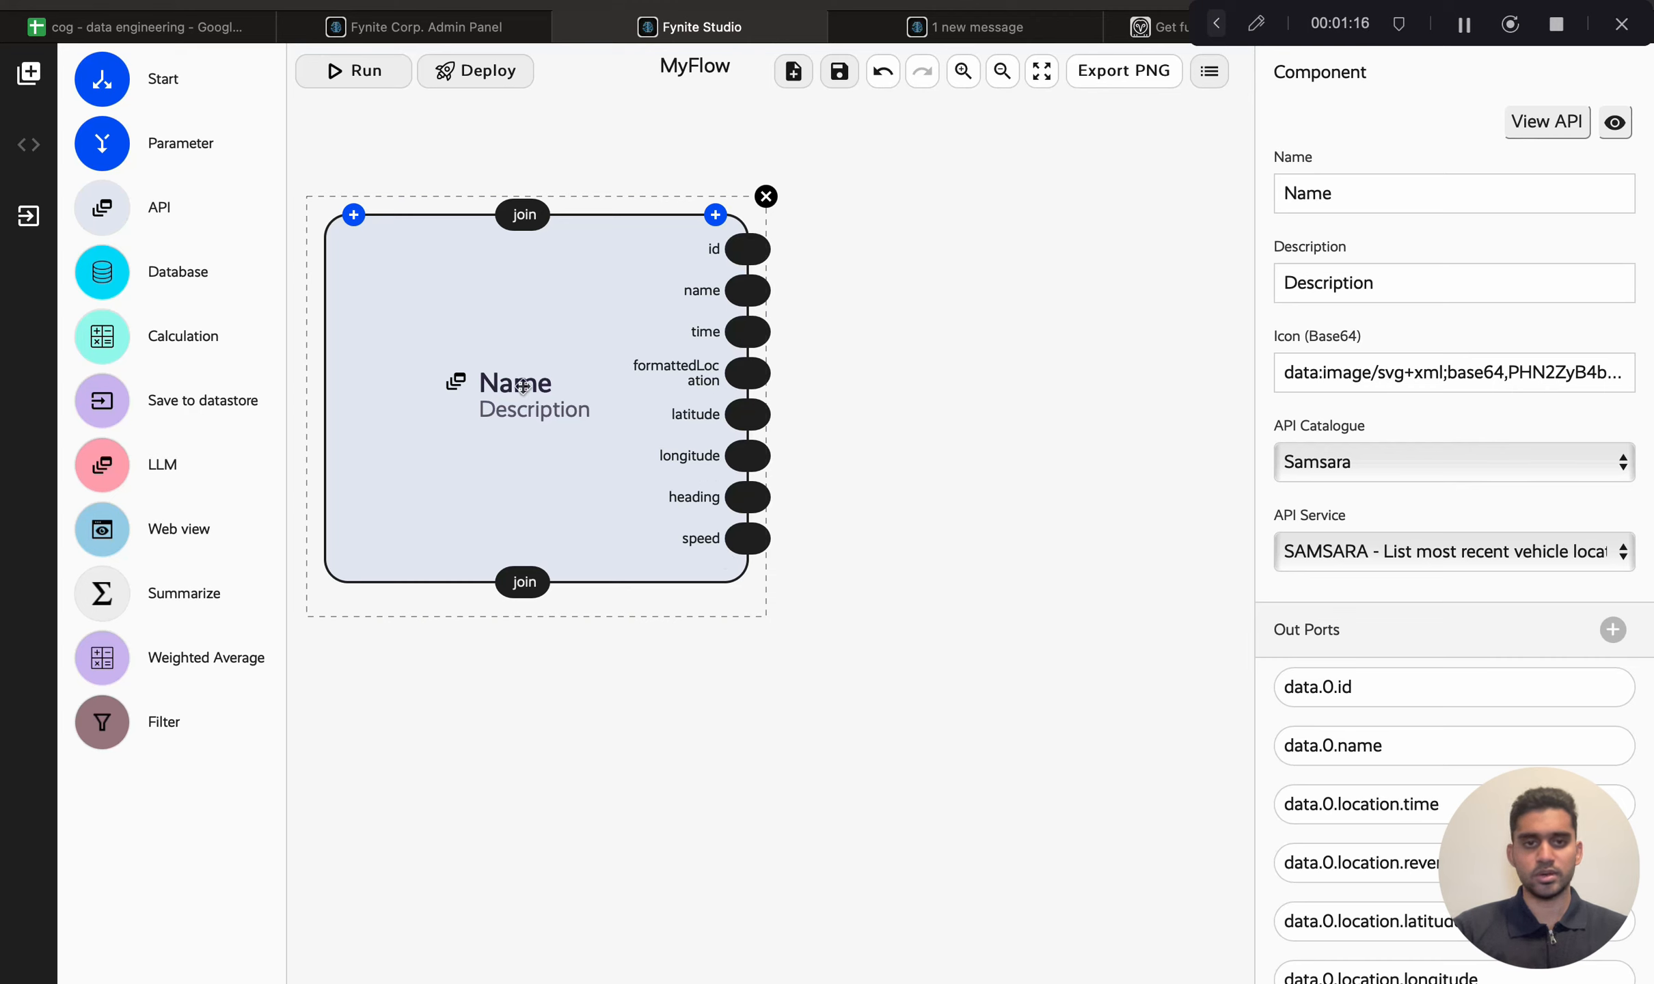
# Step: Name the API node Locations with the description Vehicle Locations
pyautogui.doubleClick(1338, 205)
pyautogui.write('Locations')
pyautogui.press('Tab')
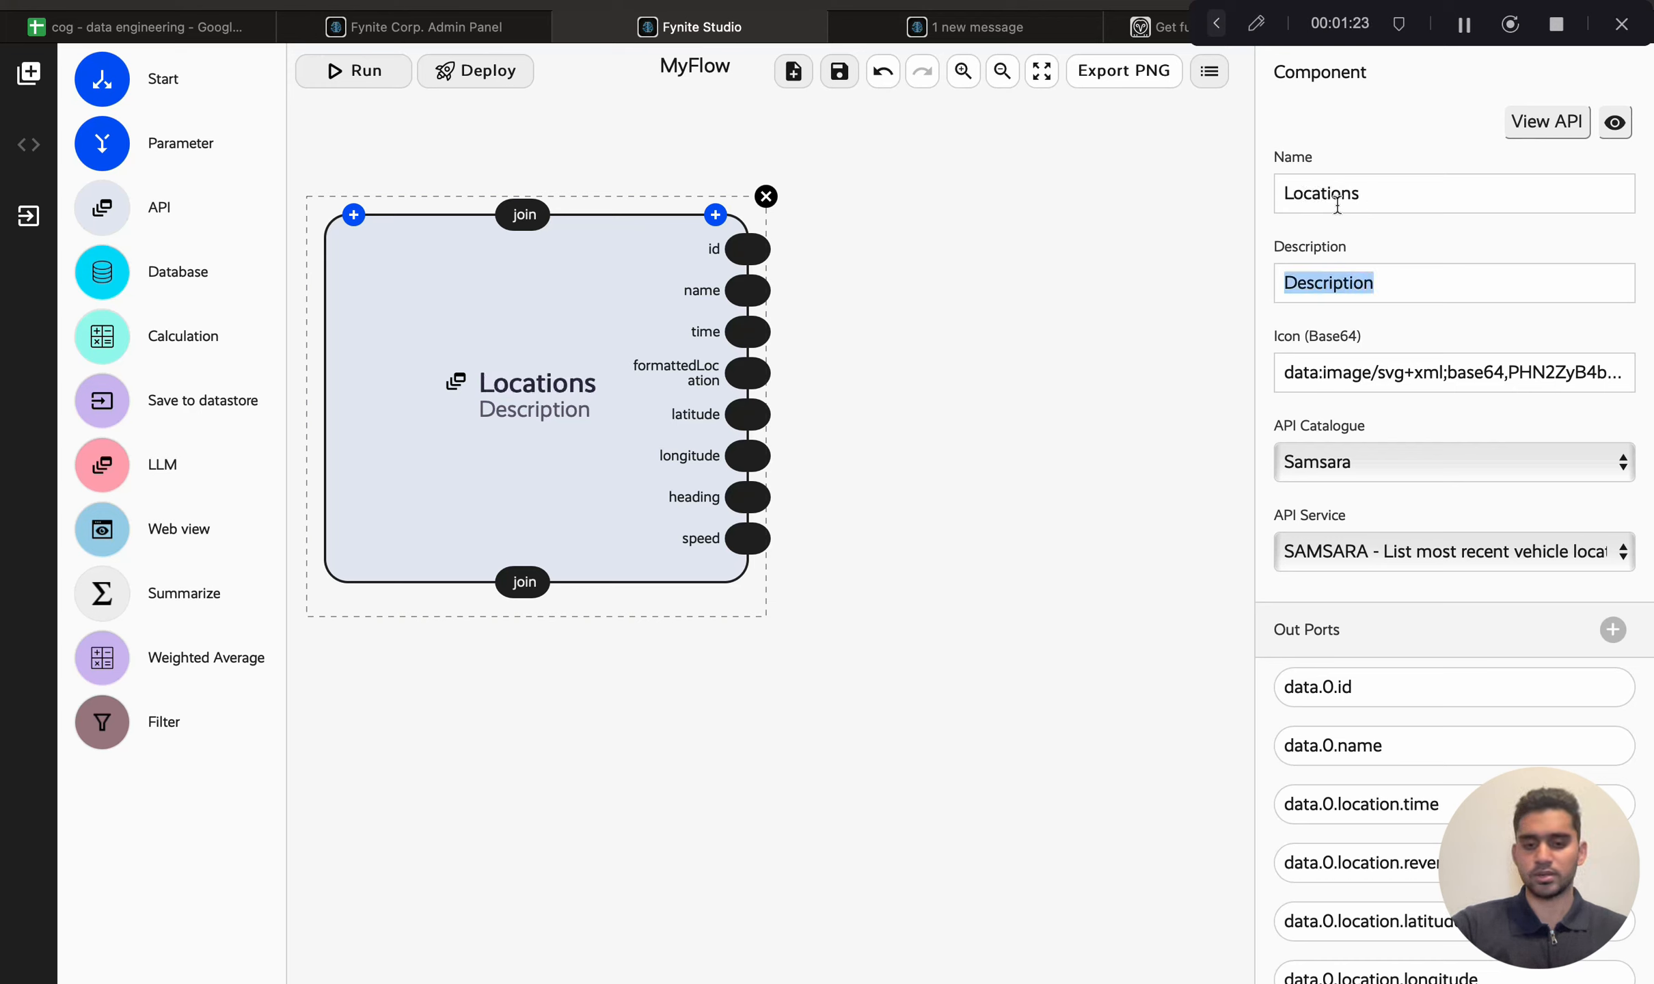
pyautogui.write('Vehicle Locations')
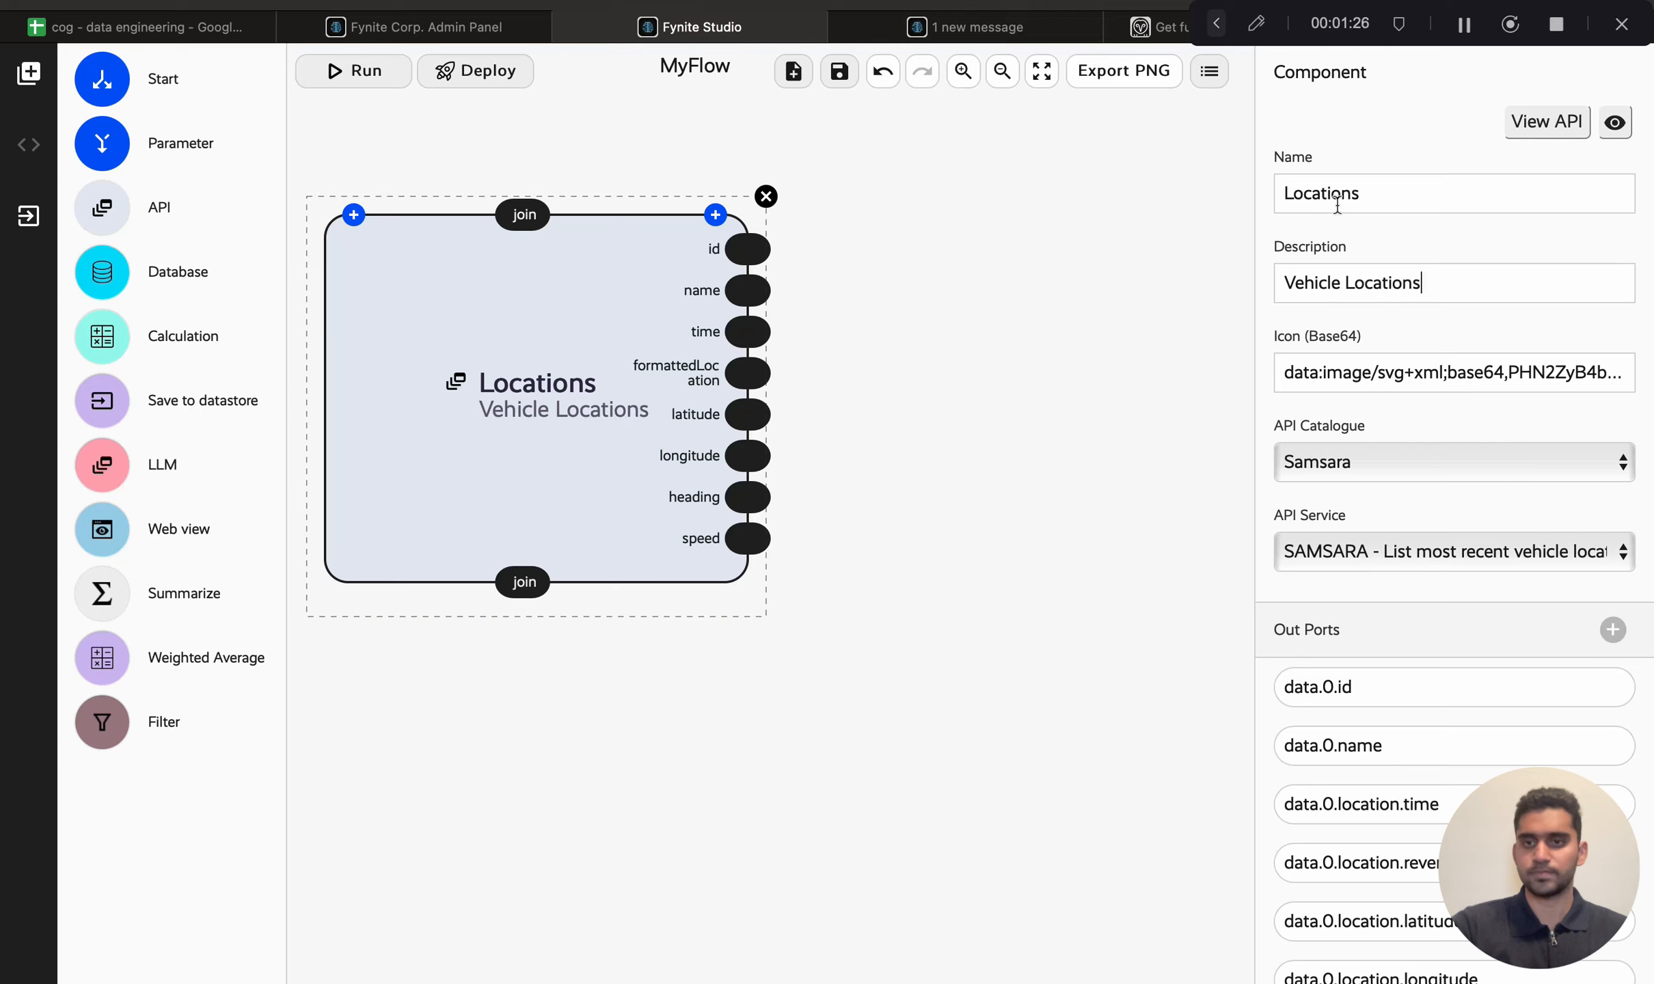
pyautogui.click(930, 397)
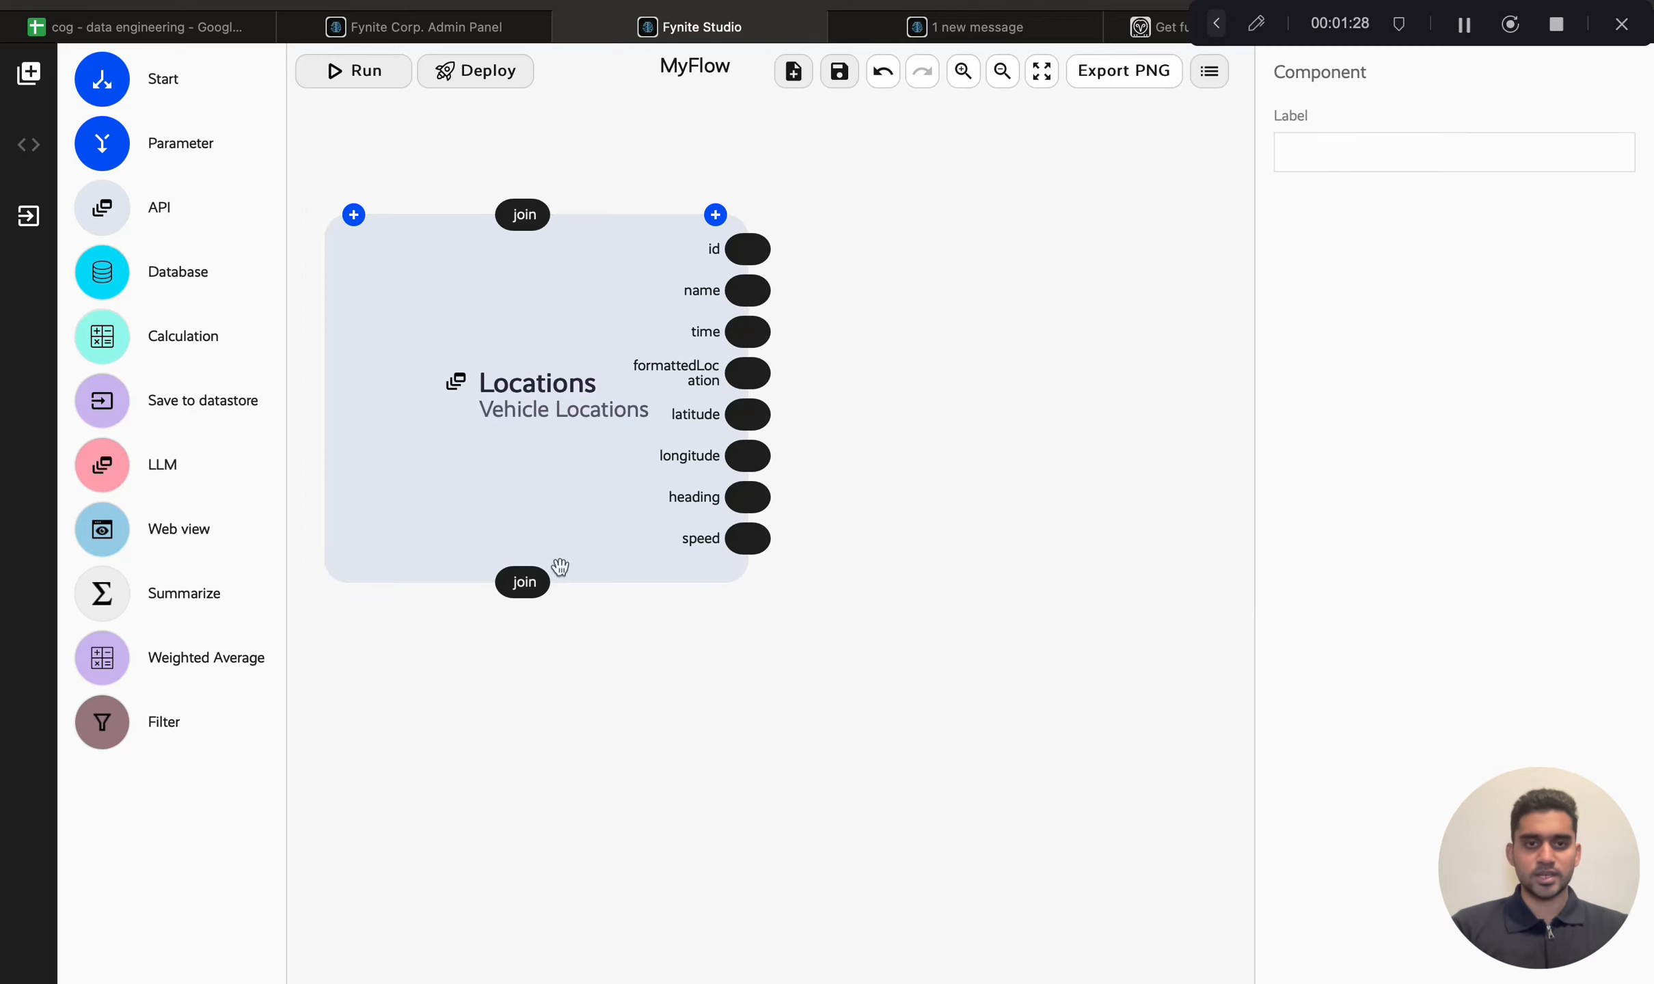
# Step: Add a second API node below, using the Samsara catalogue and the List all vehicles service
pyautogui.moveTo(104, 212); pyautogui.dragTo(540, 760)
pyautogui.click(1392, 470)
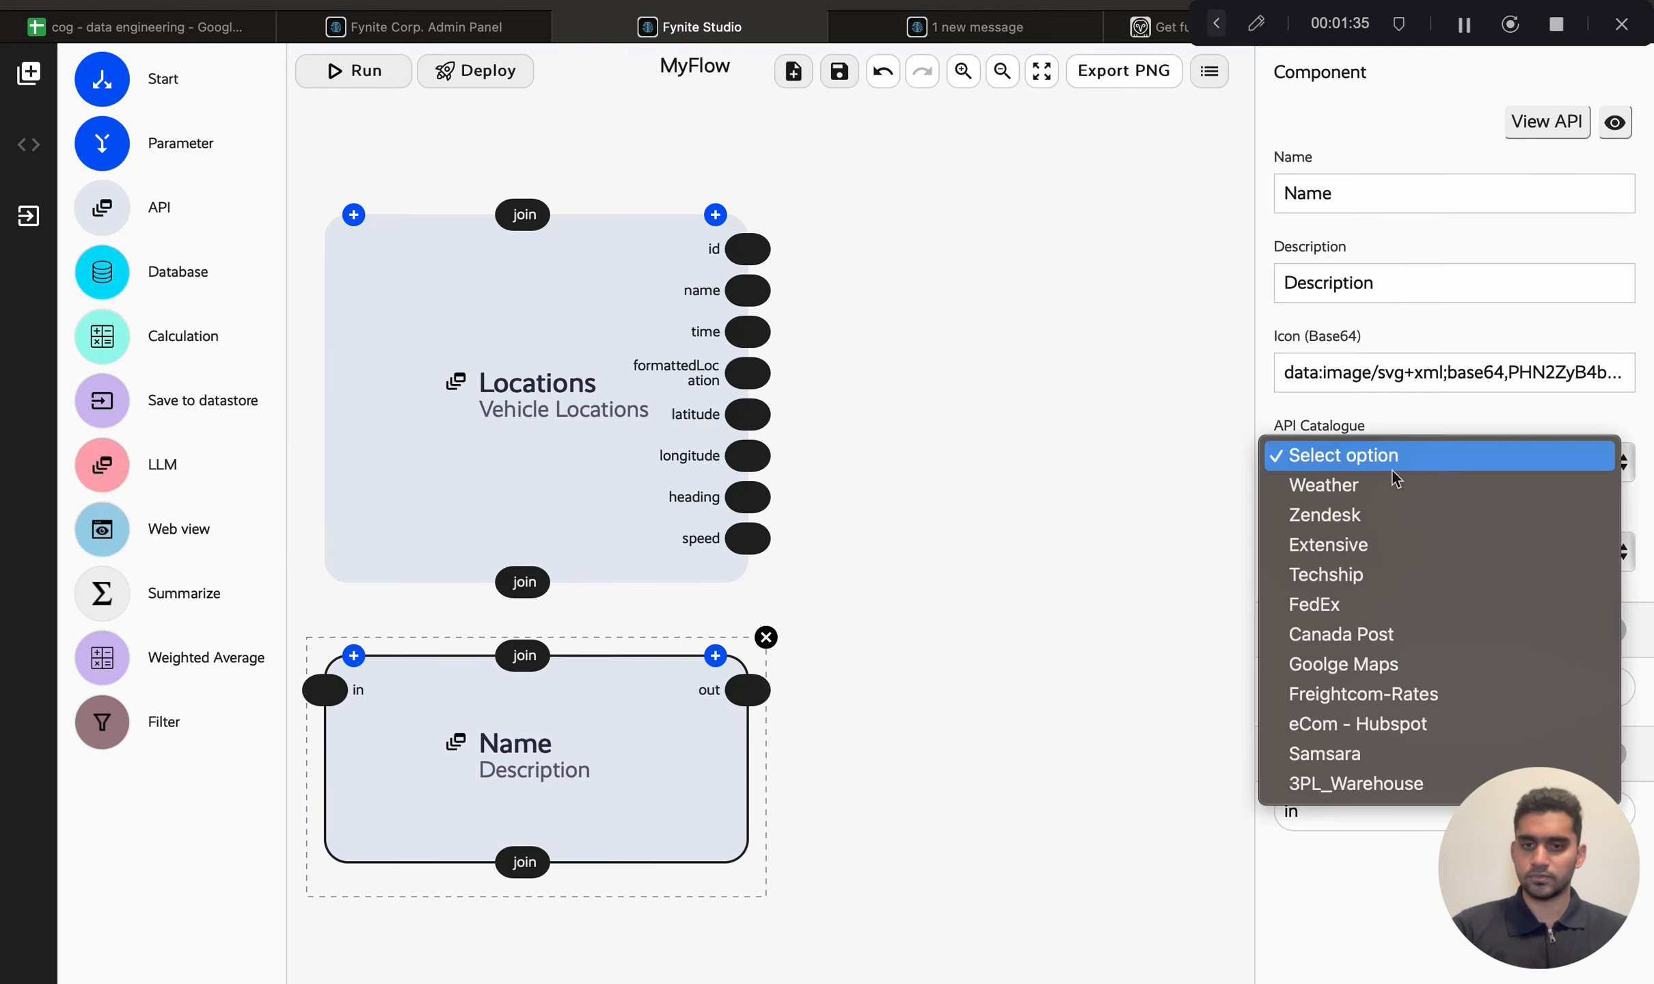
pyautogui.write('sam')
pyautogui.press('Return')
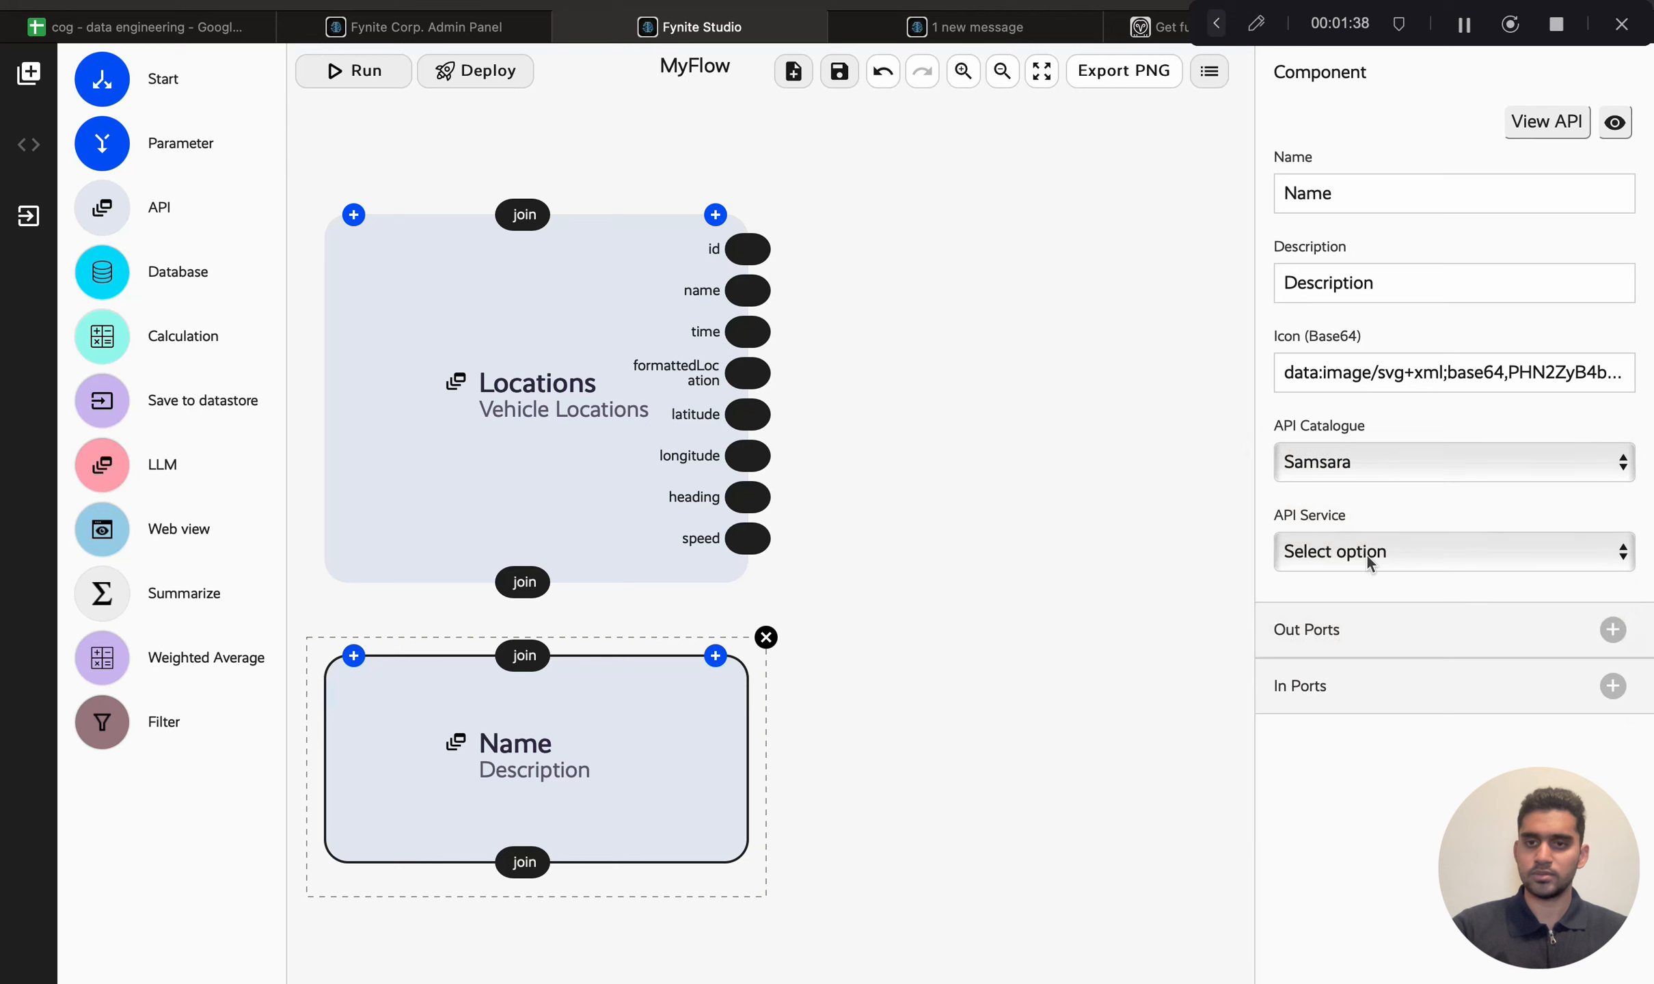
pyautogui.click(1367, 556)
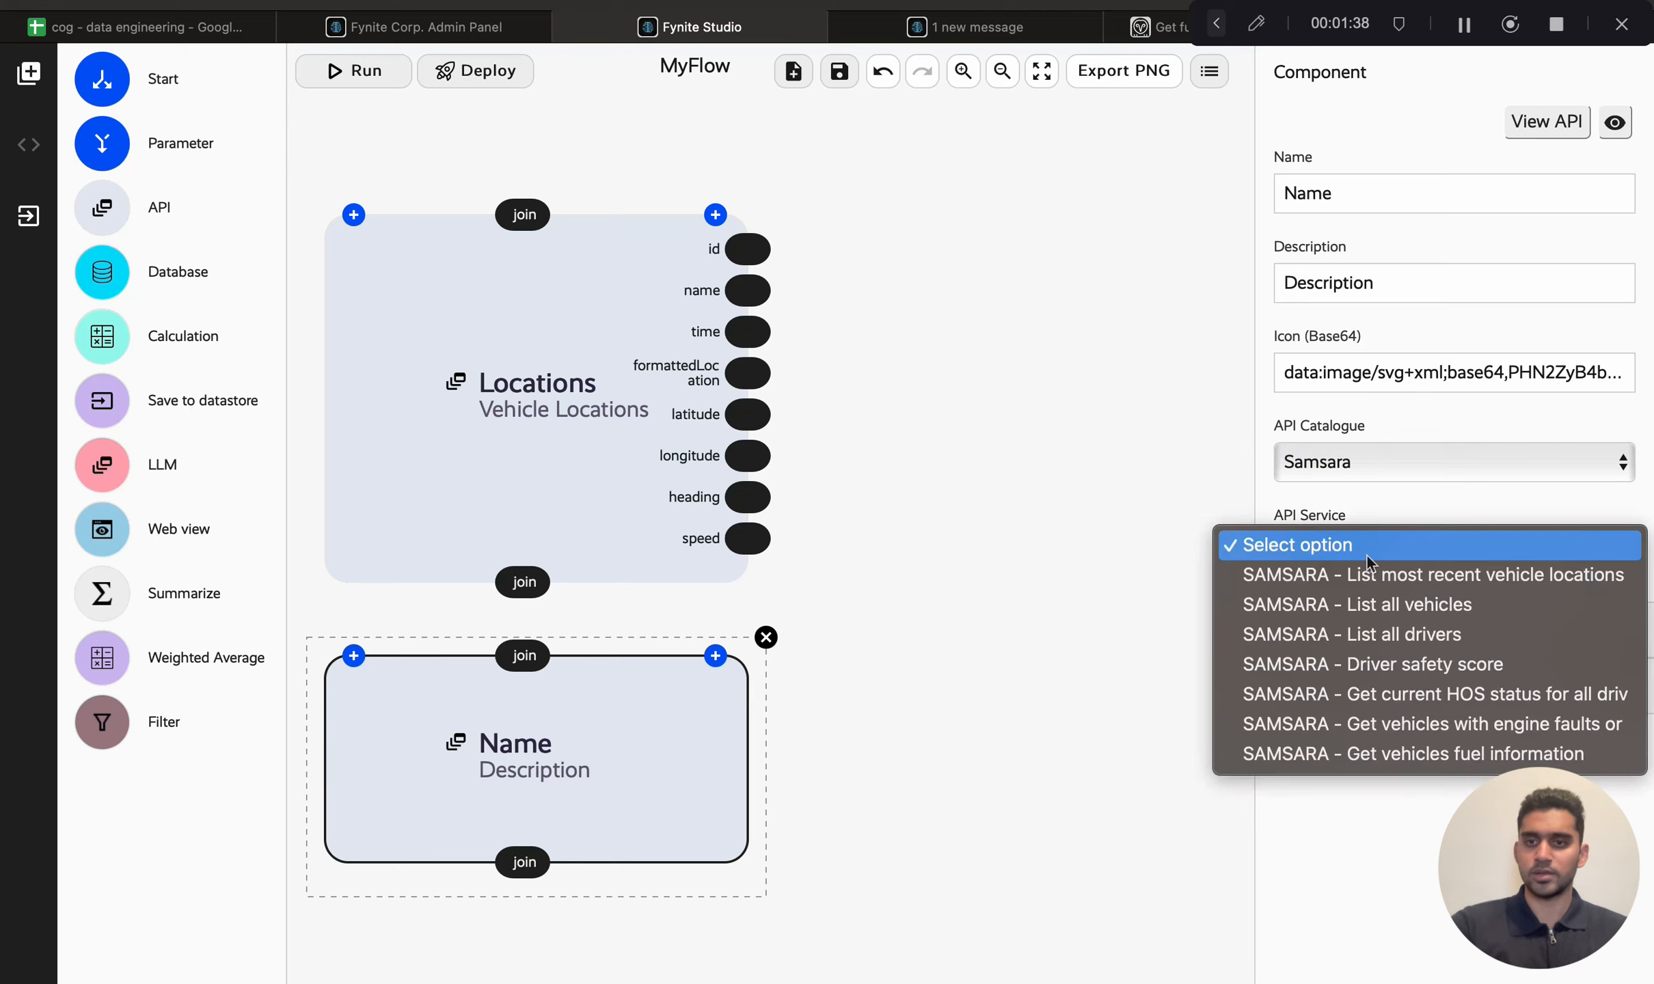
pyautogui.click(1381, 605)
pyautogui.scroll(-3, 657, 696)
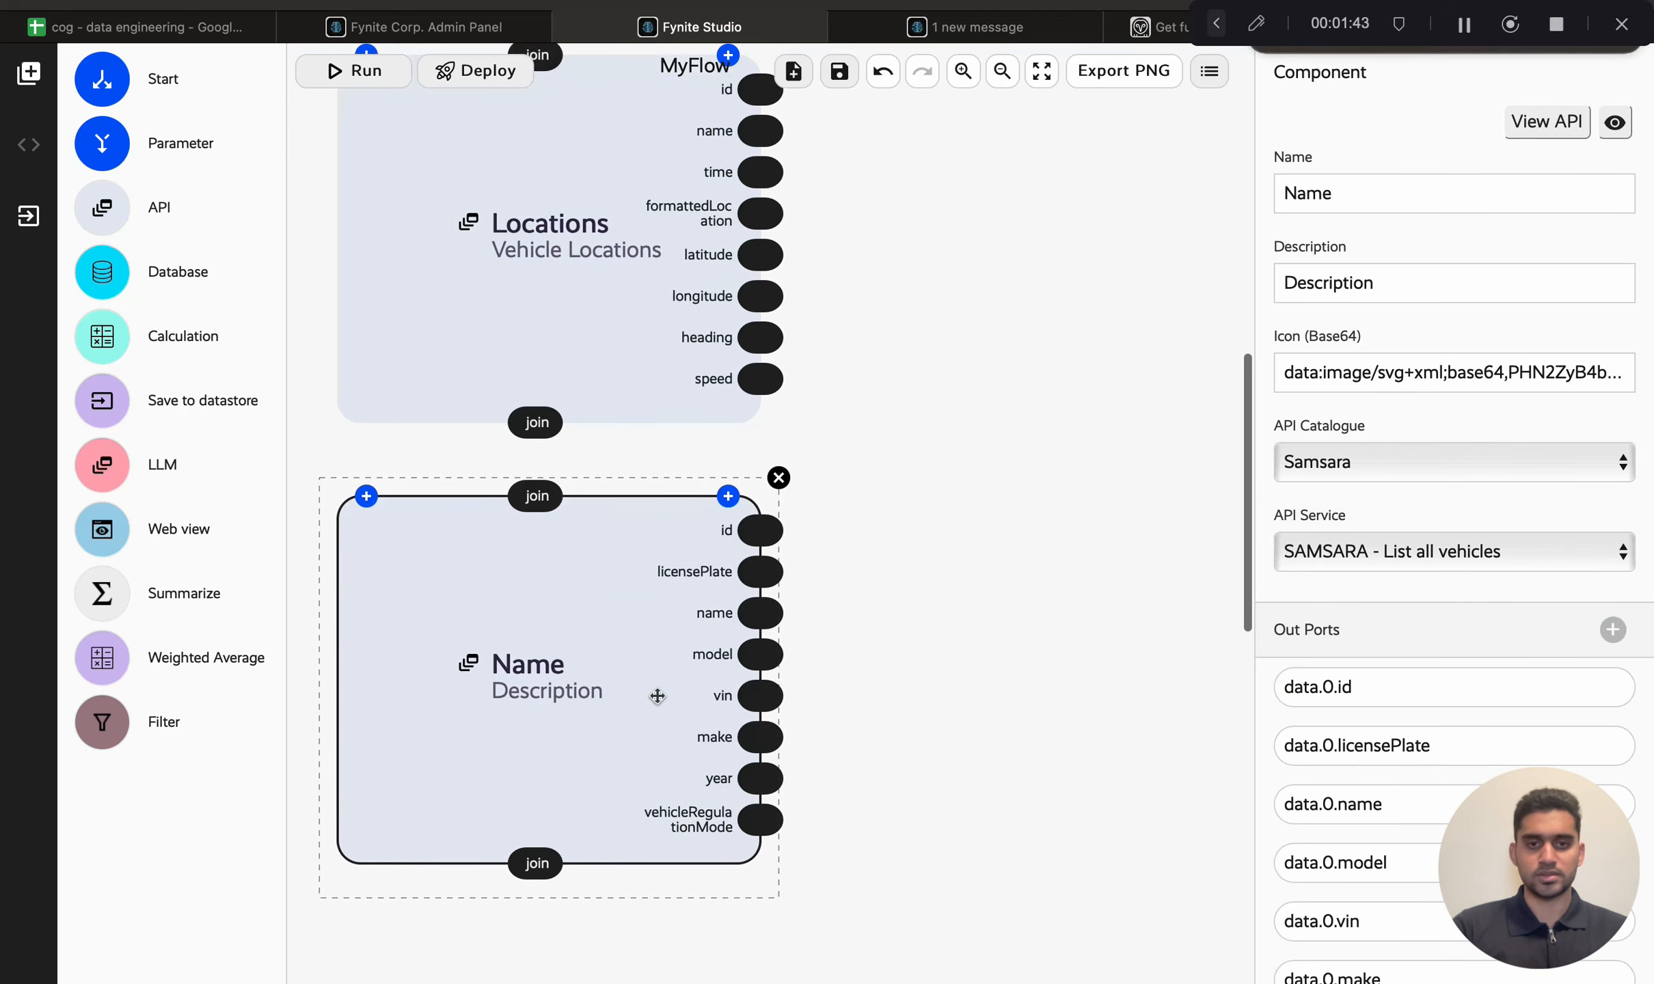
# Step: Name the second API node Informations with the description Vehicle Informations
pyautogui.doubleClick(1370, 183)
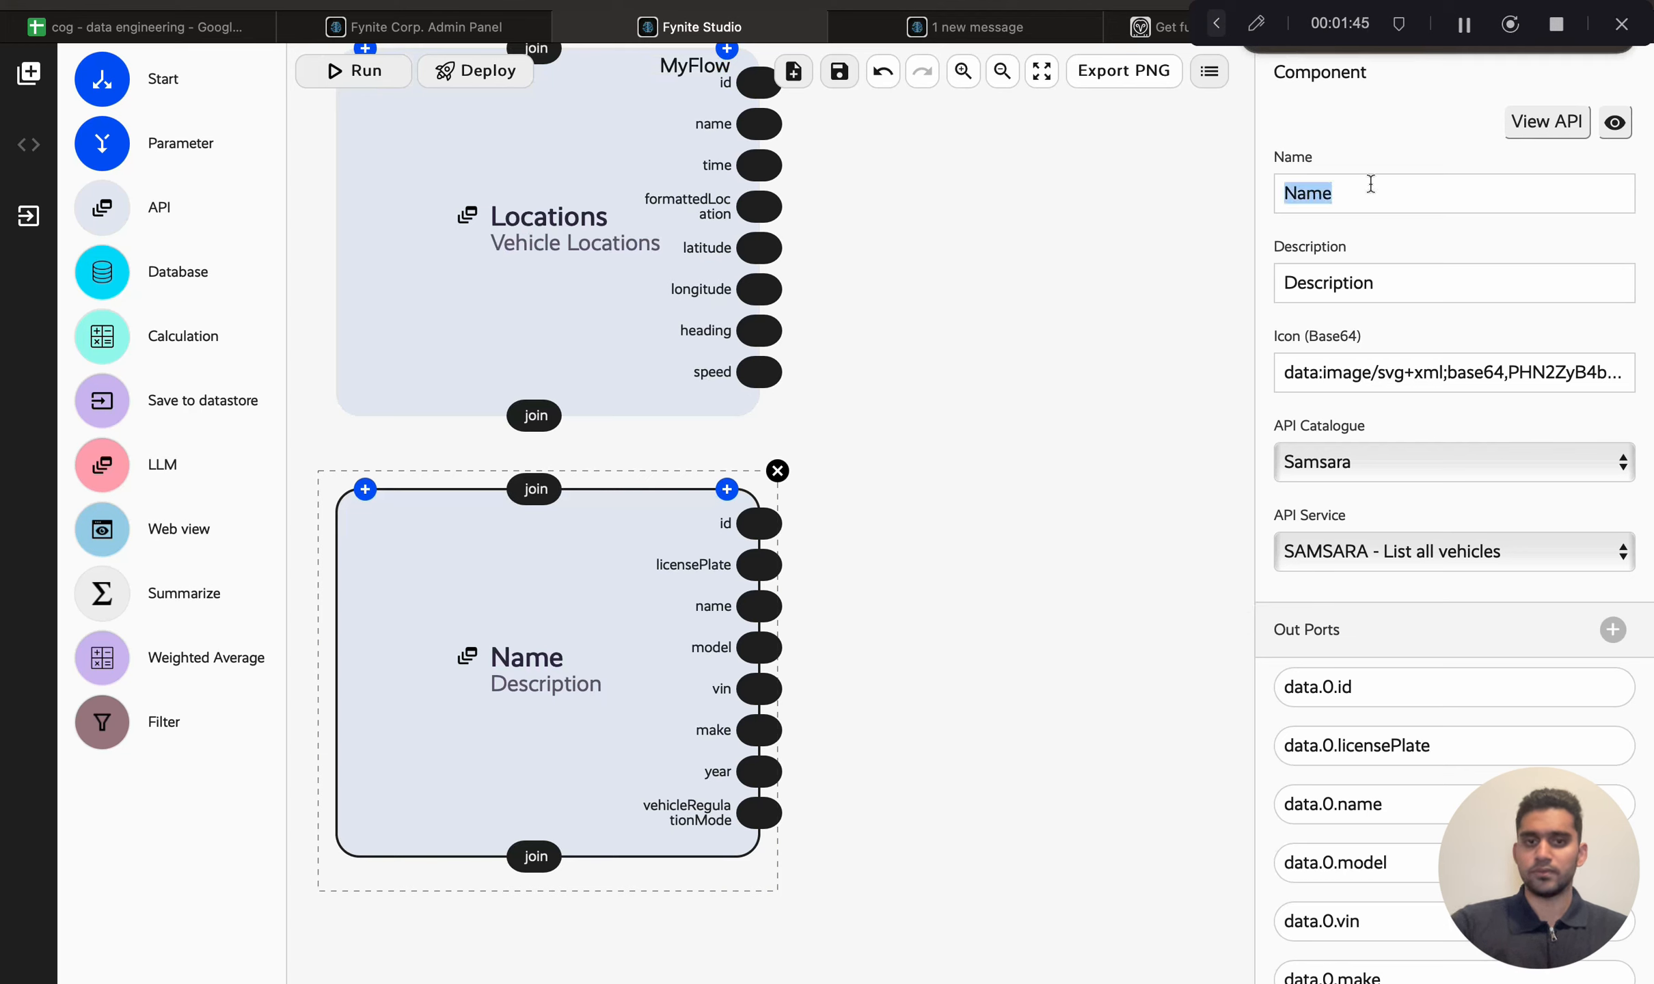
pyautogui.write('Informations')
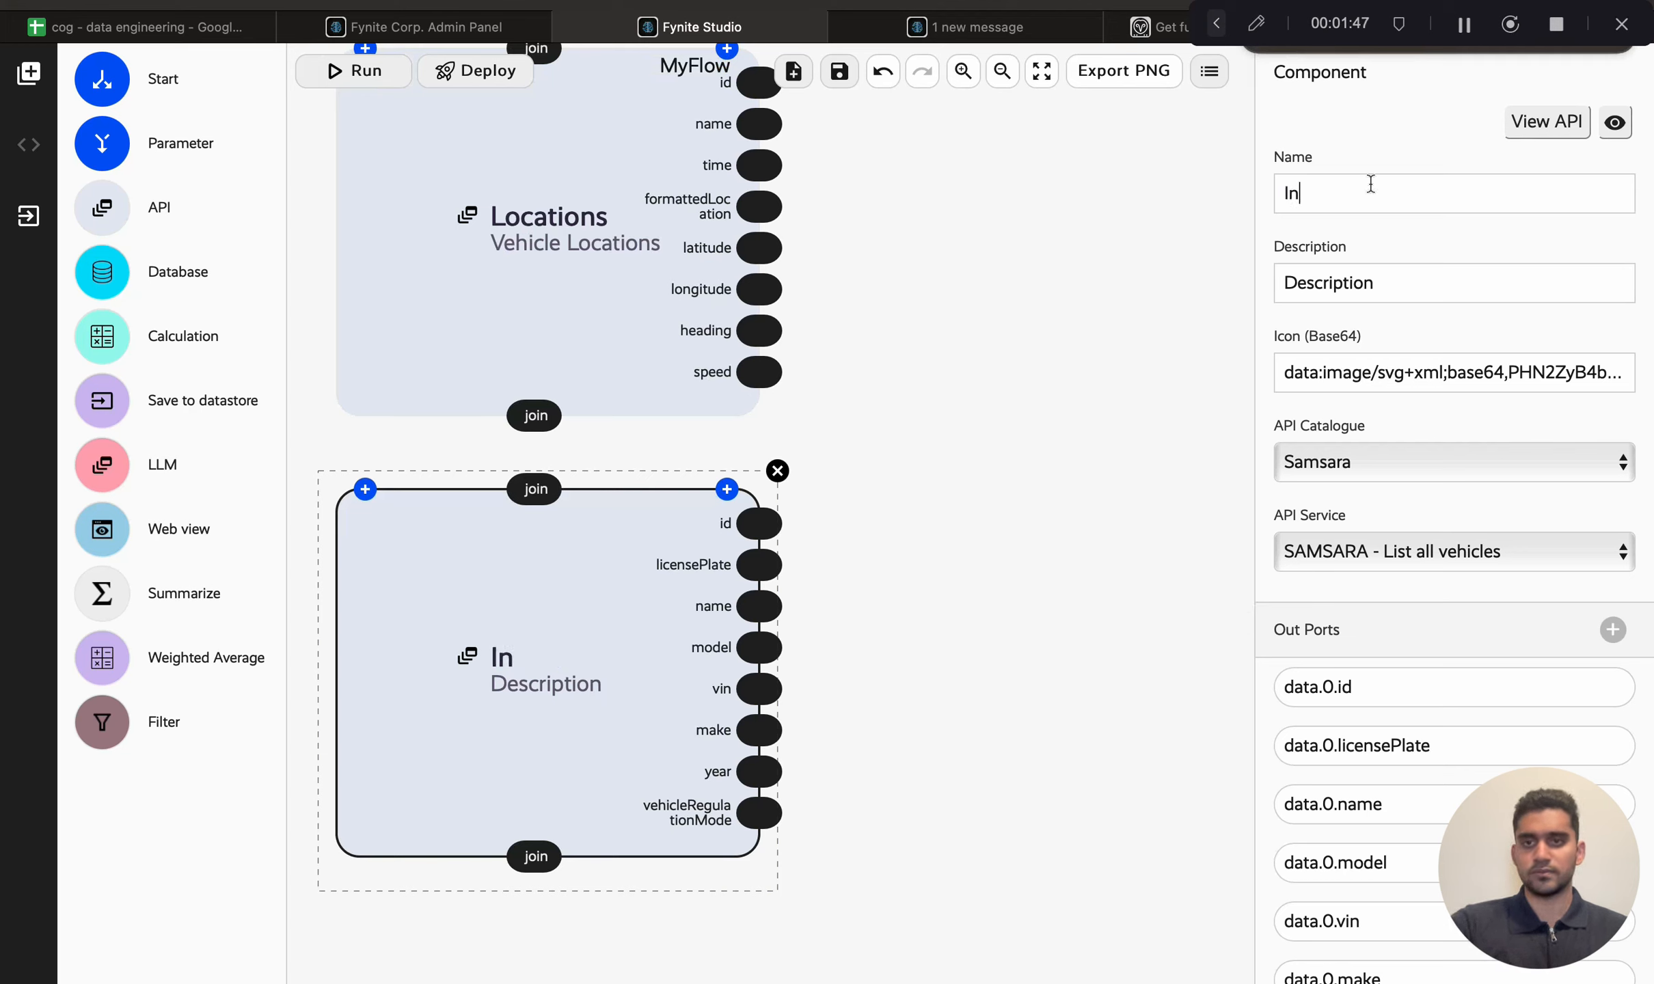
pyautogui.press('Tab')
pyautogui.write('Vehicle Informations')
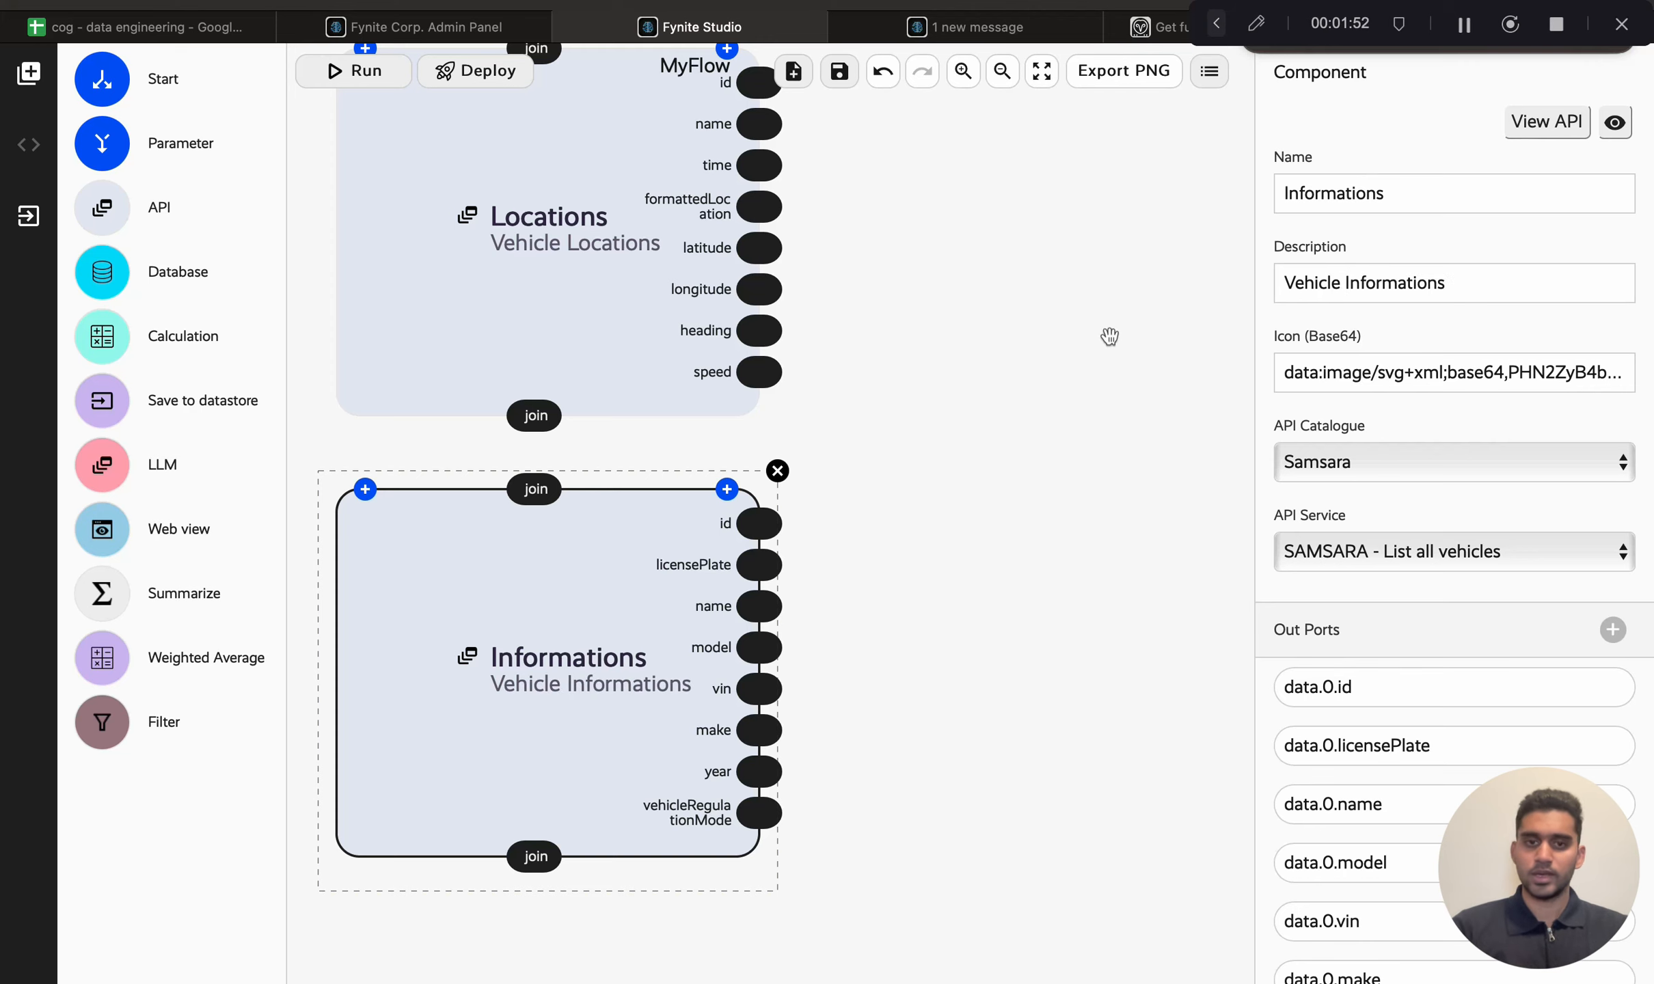
pyautogui.click(949, 398)
# Step: Connect the Locations node's join to the Informations node's join and set the join type to Inner Join
pyautogui.scroll(2, 881, 452)
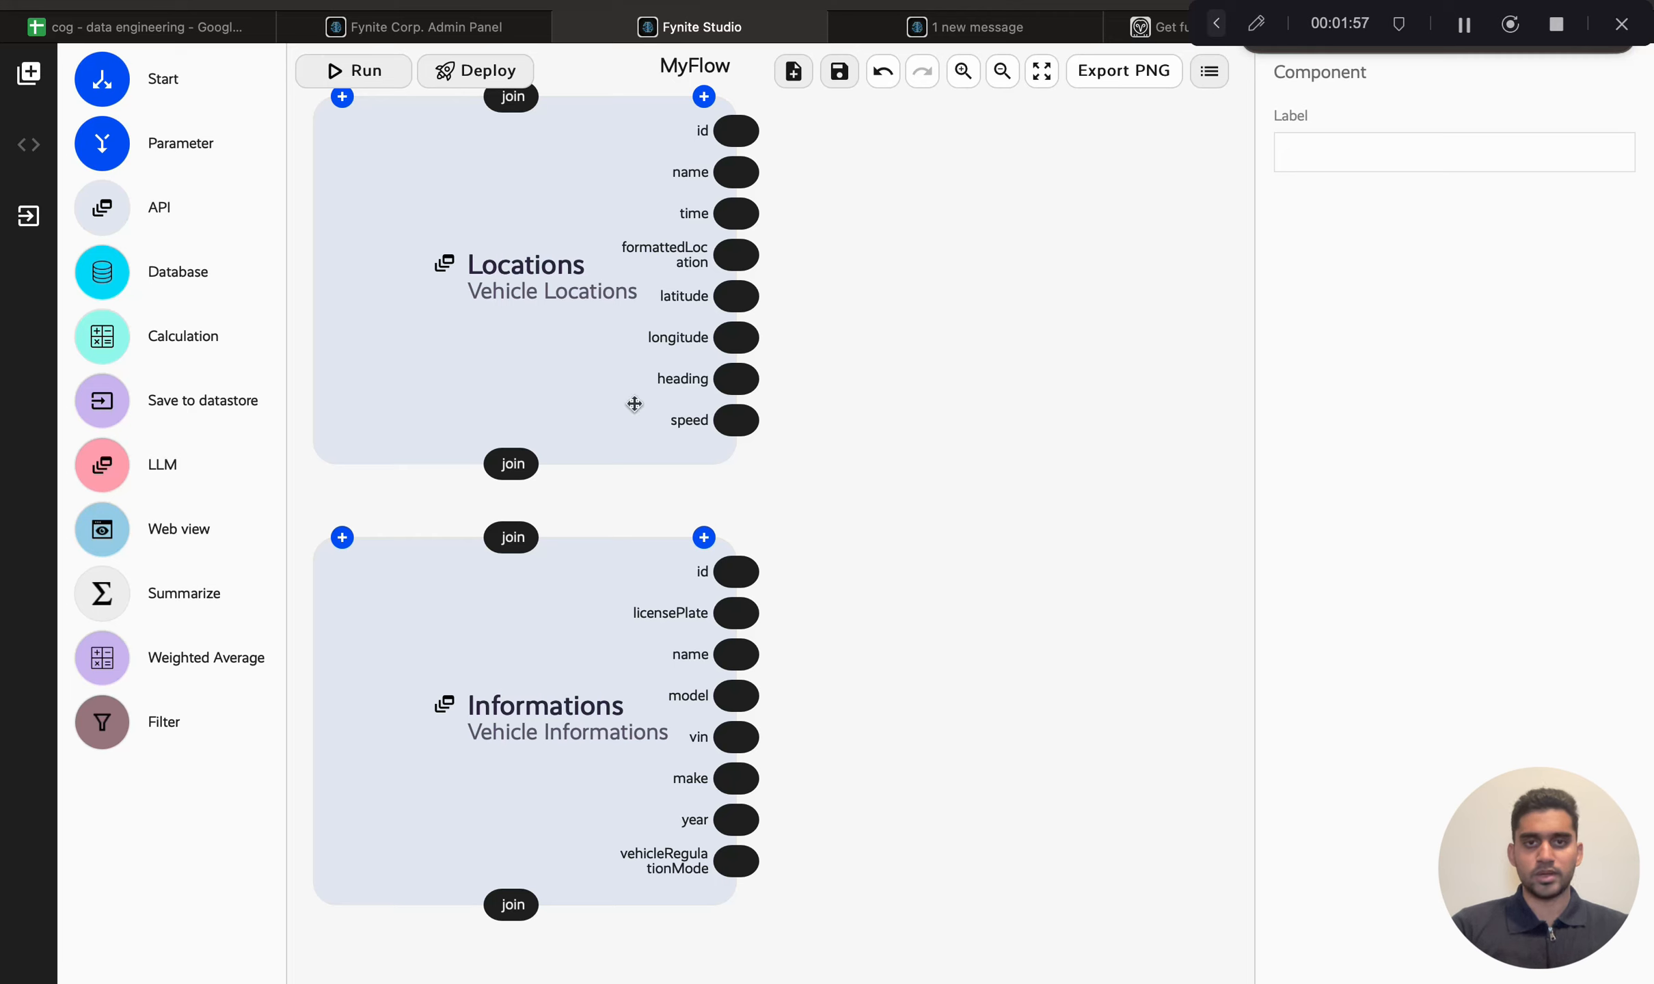
pyautogui.moveTo(517, 473); pyautogui.dragTo(513, 527)
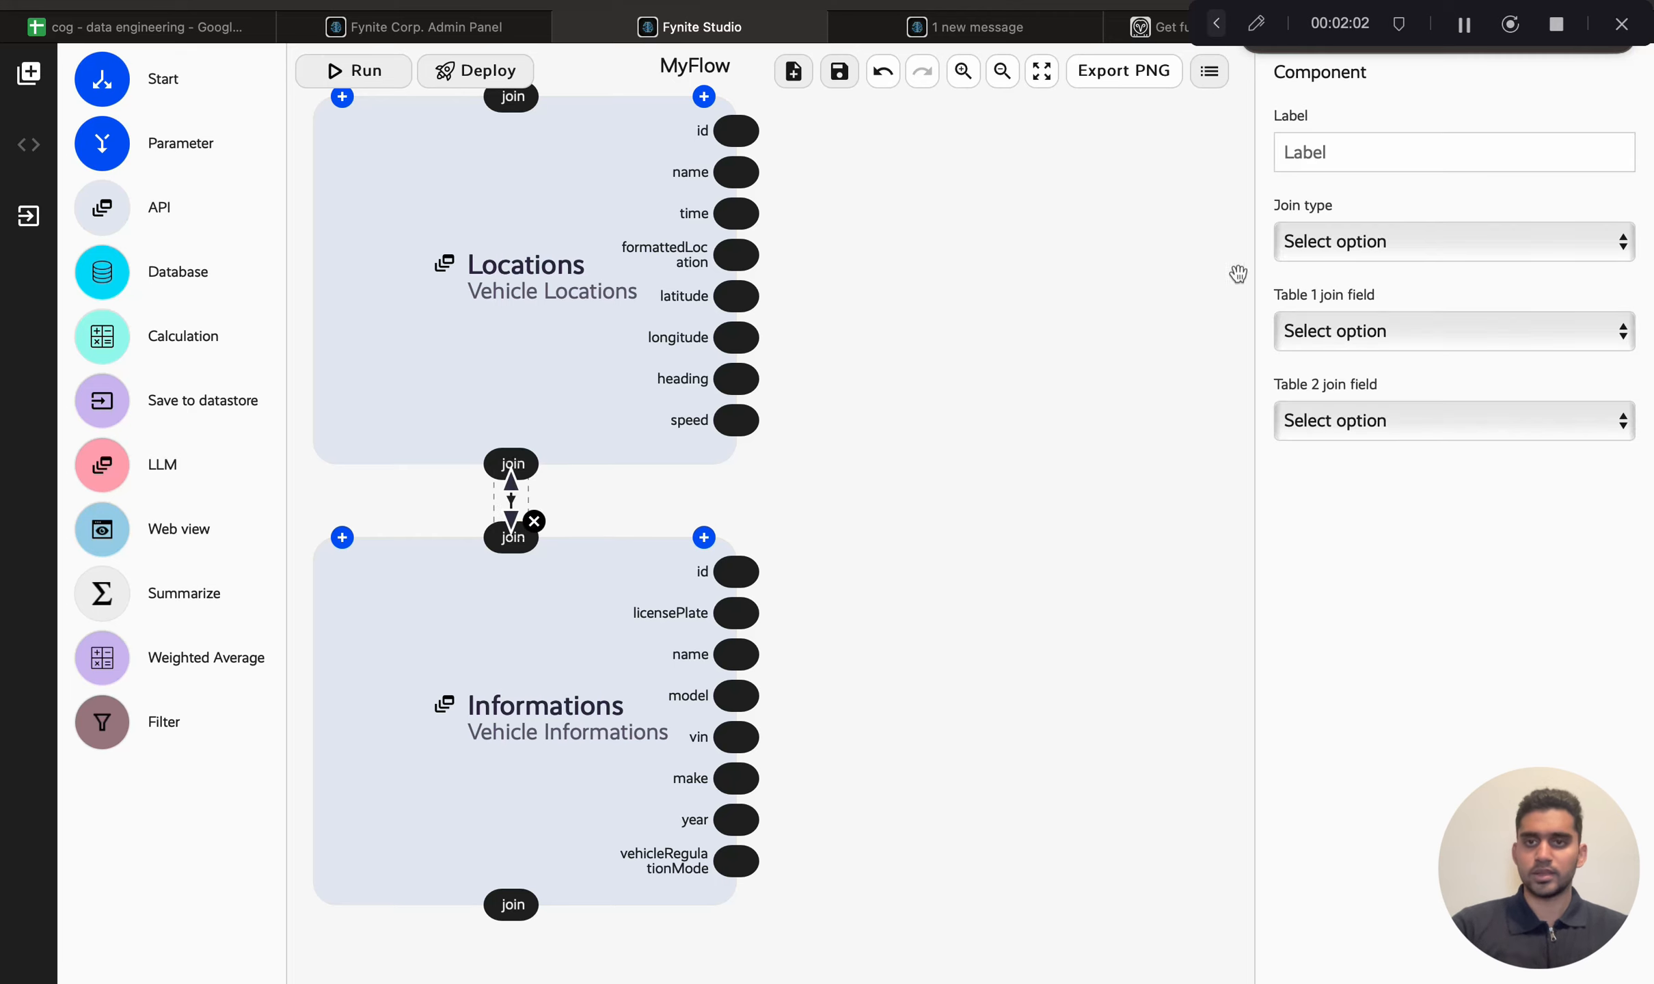
pyautogui.click(1339, 239)
pyautogui.click(1337, 264)
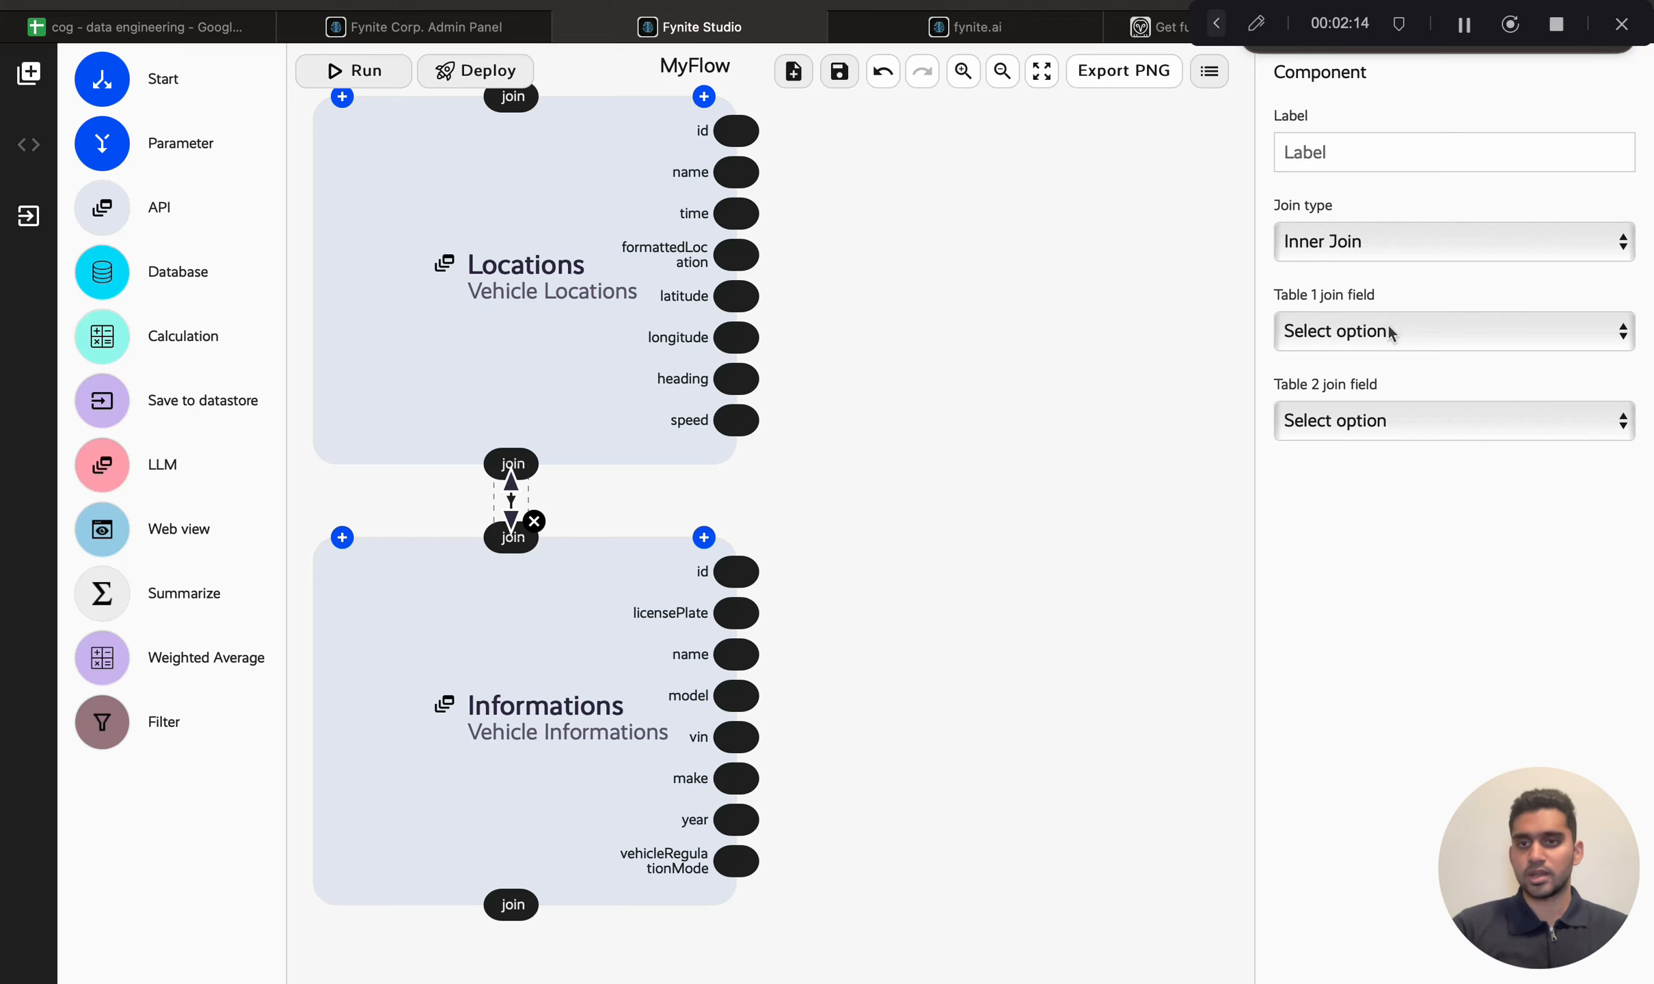
# Step: Set both the Table 1 and Table 2 join fields to data.0.id
pyautogui.click(1336, 331)
pyautogui.click(1319, 361)
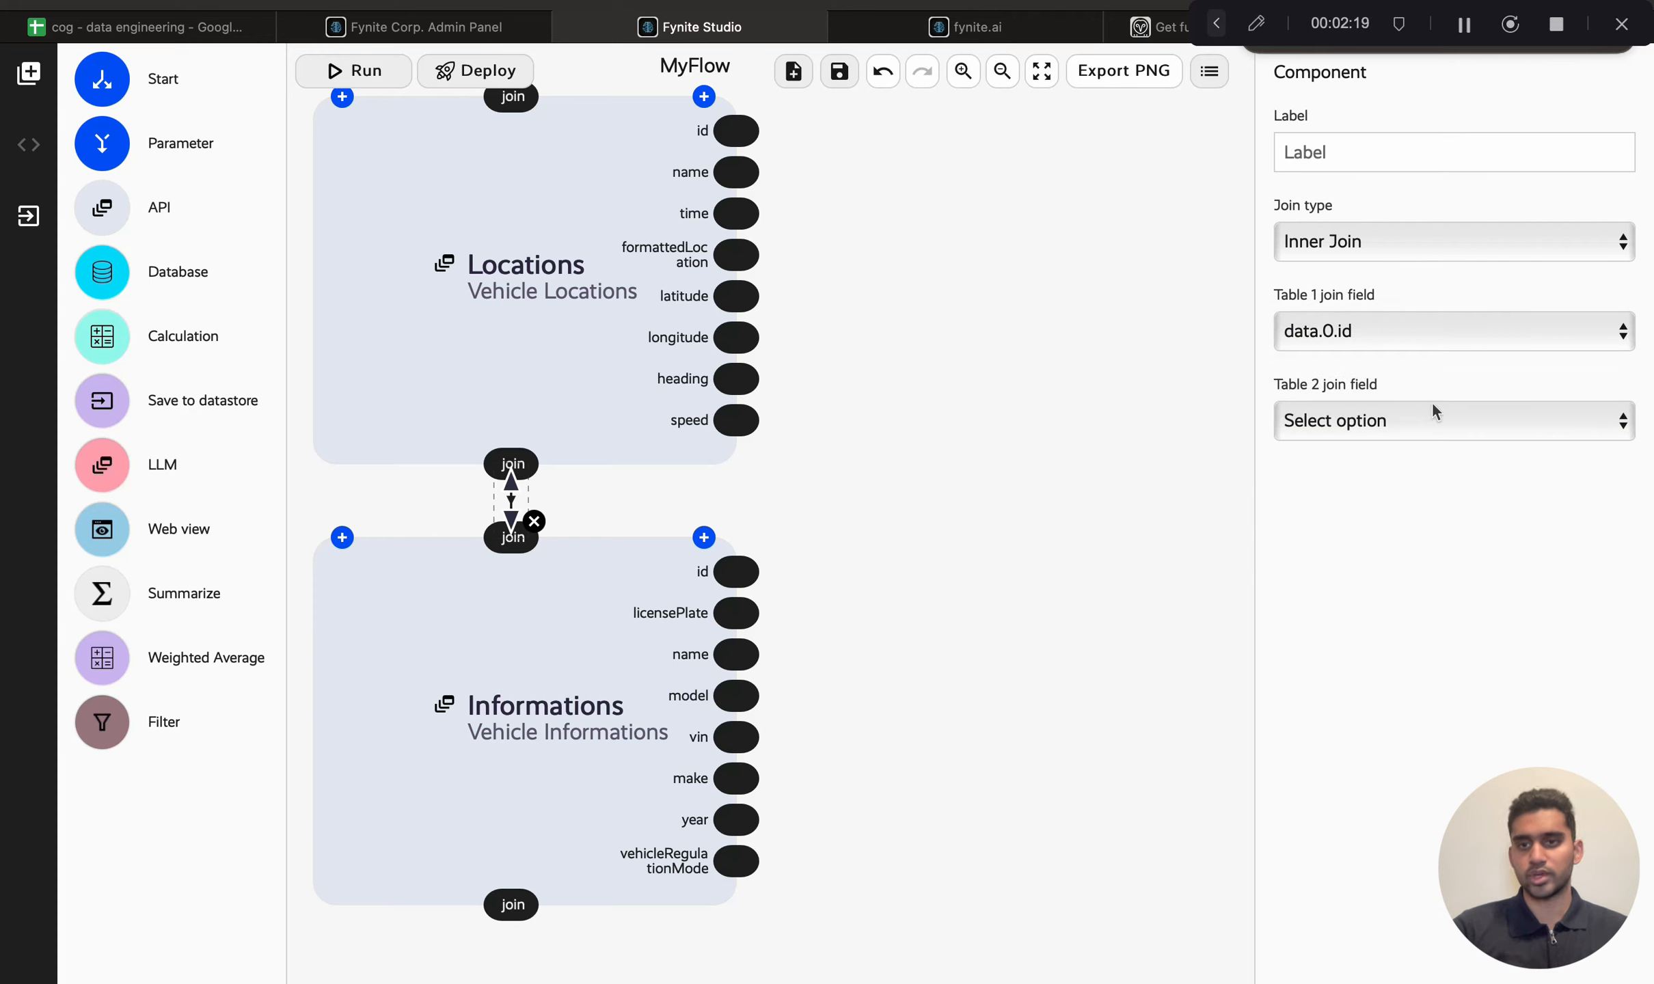
pyautogui.click(1406, 420)
pyautogui.click(1365, 452)
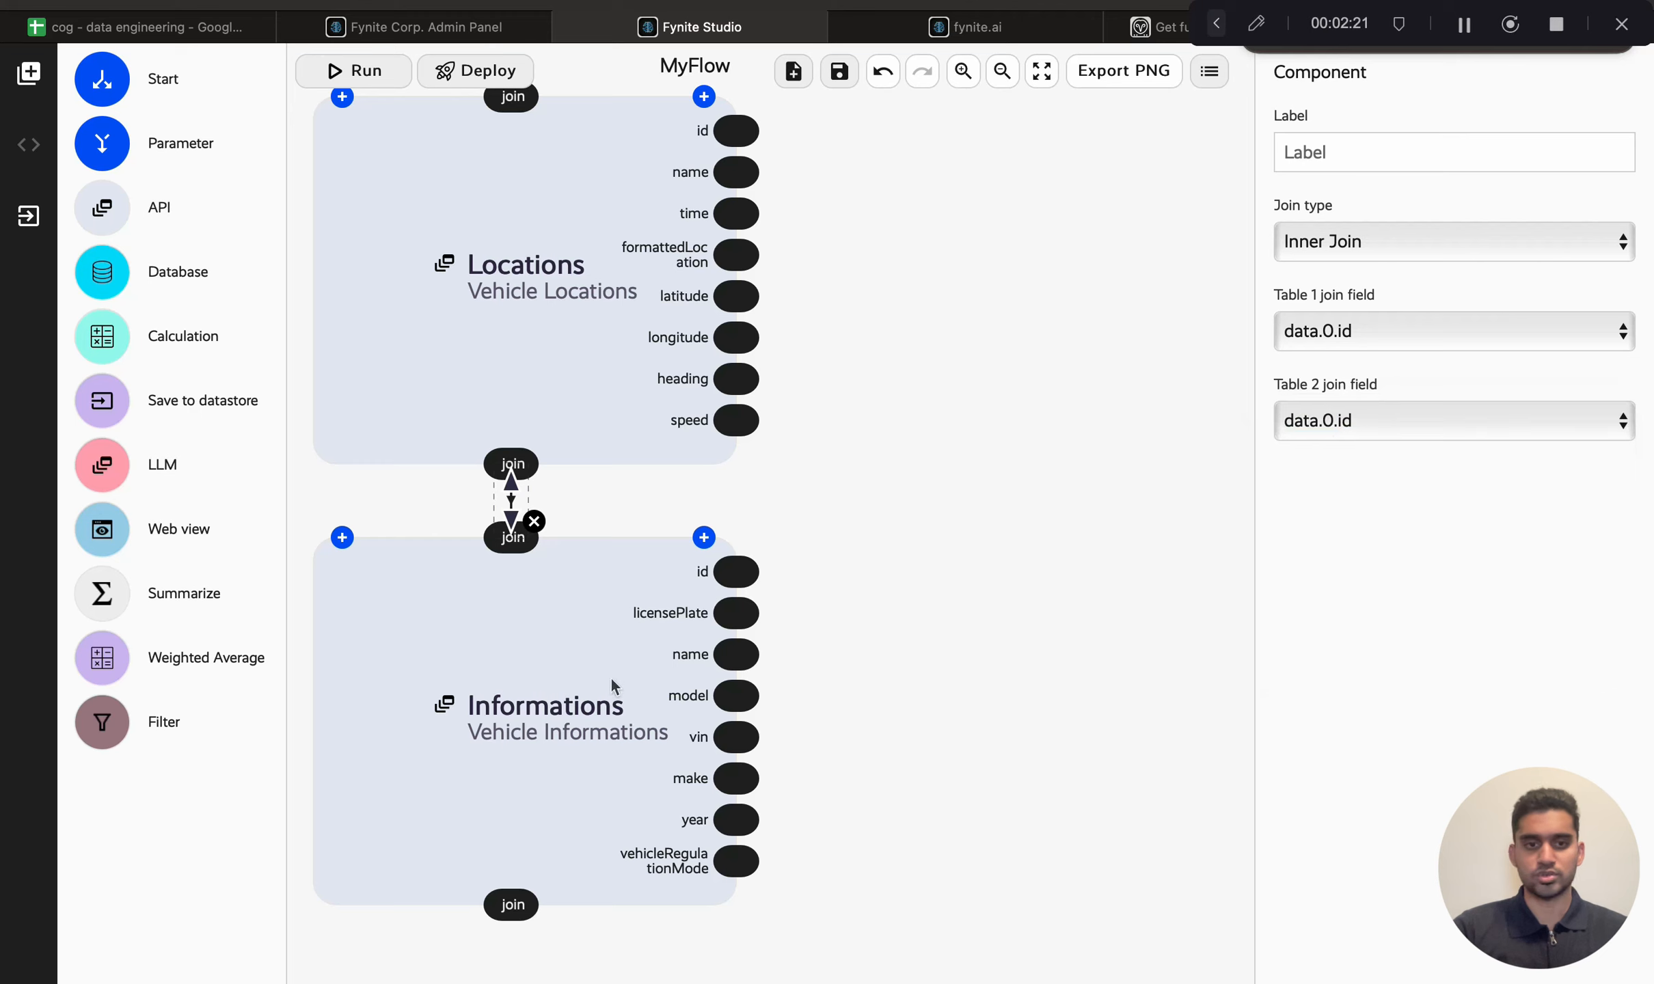
pyautogui.click(892, 559)
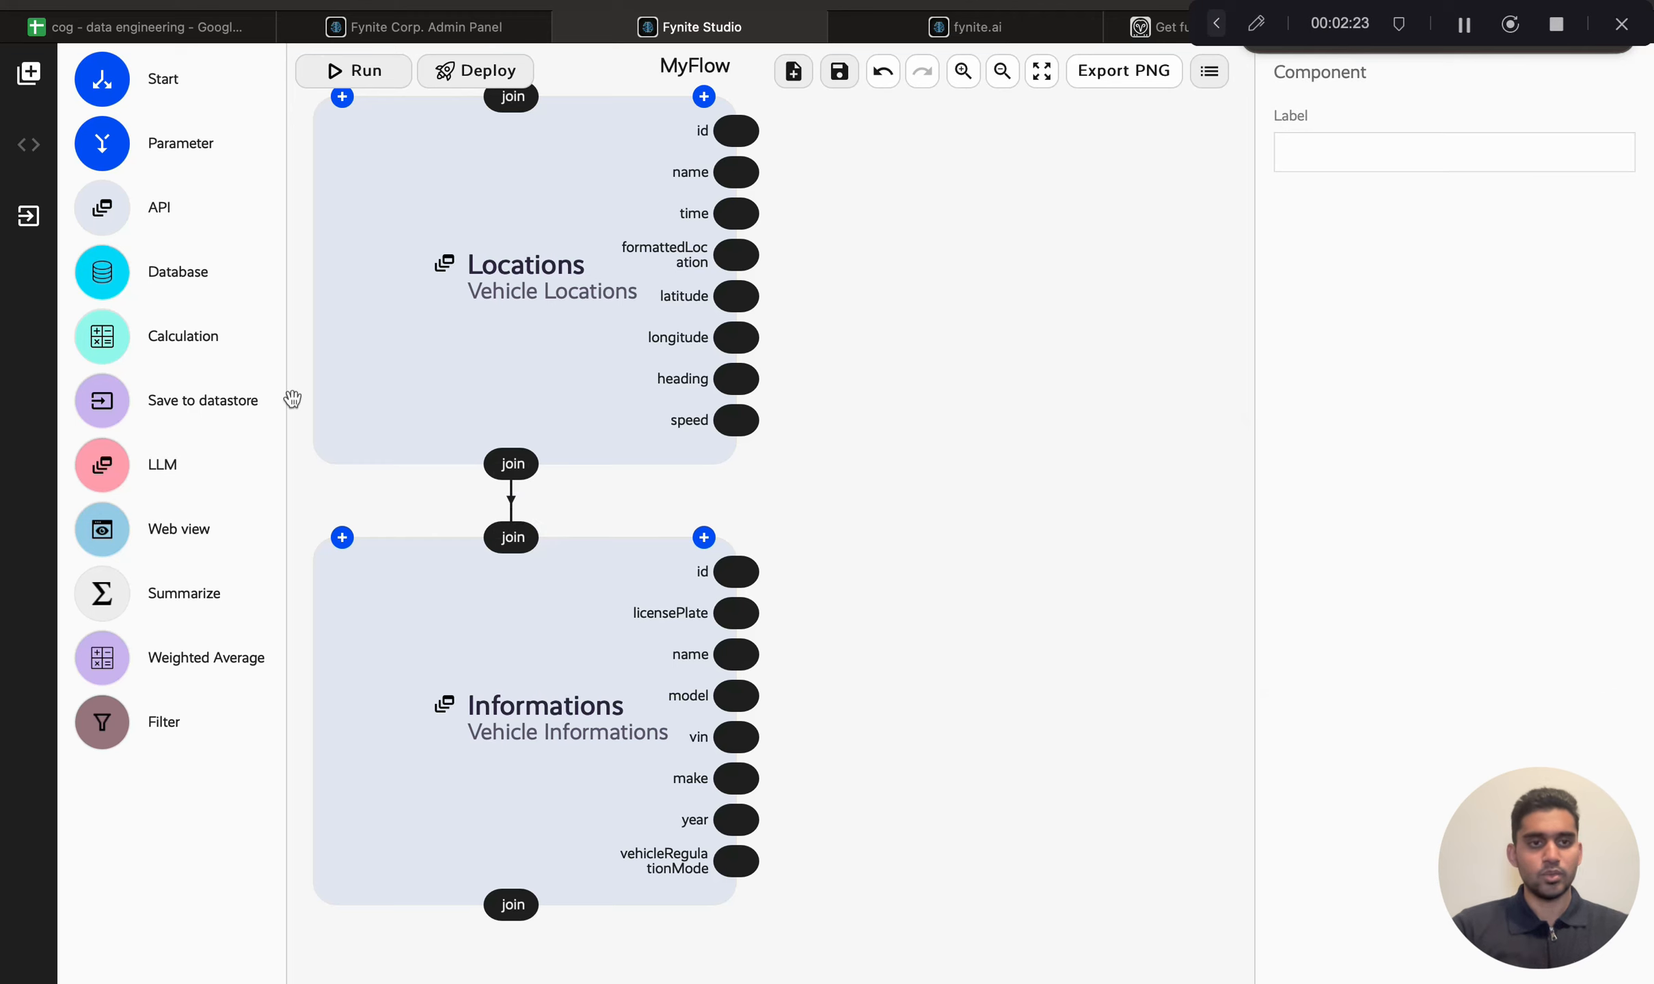
# Step: Add a new node to the right of the two API nodes and select it
pyautogui.moveTo(107, 464); pyautogui.dragTo(1063, 482)
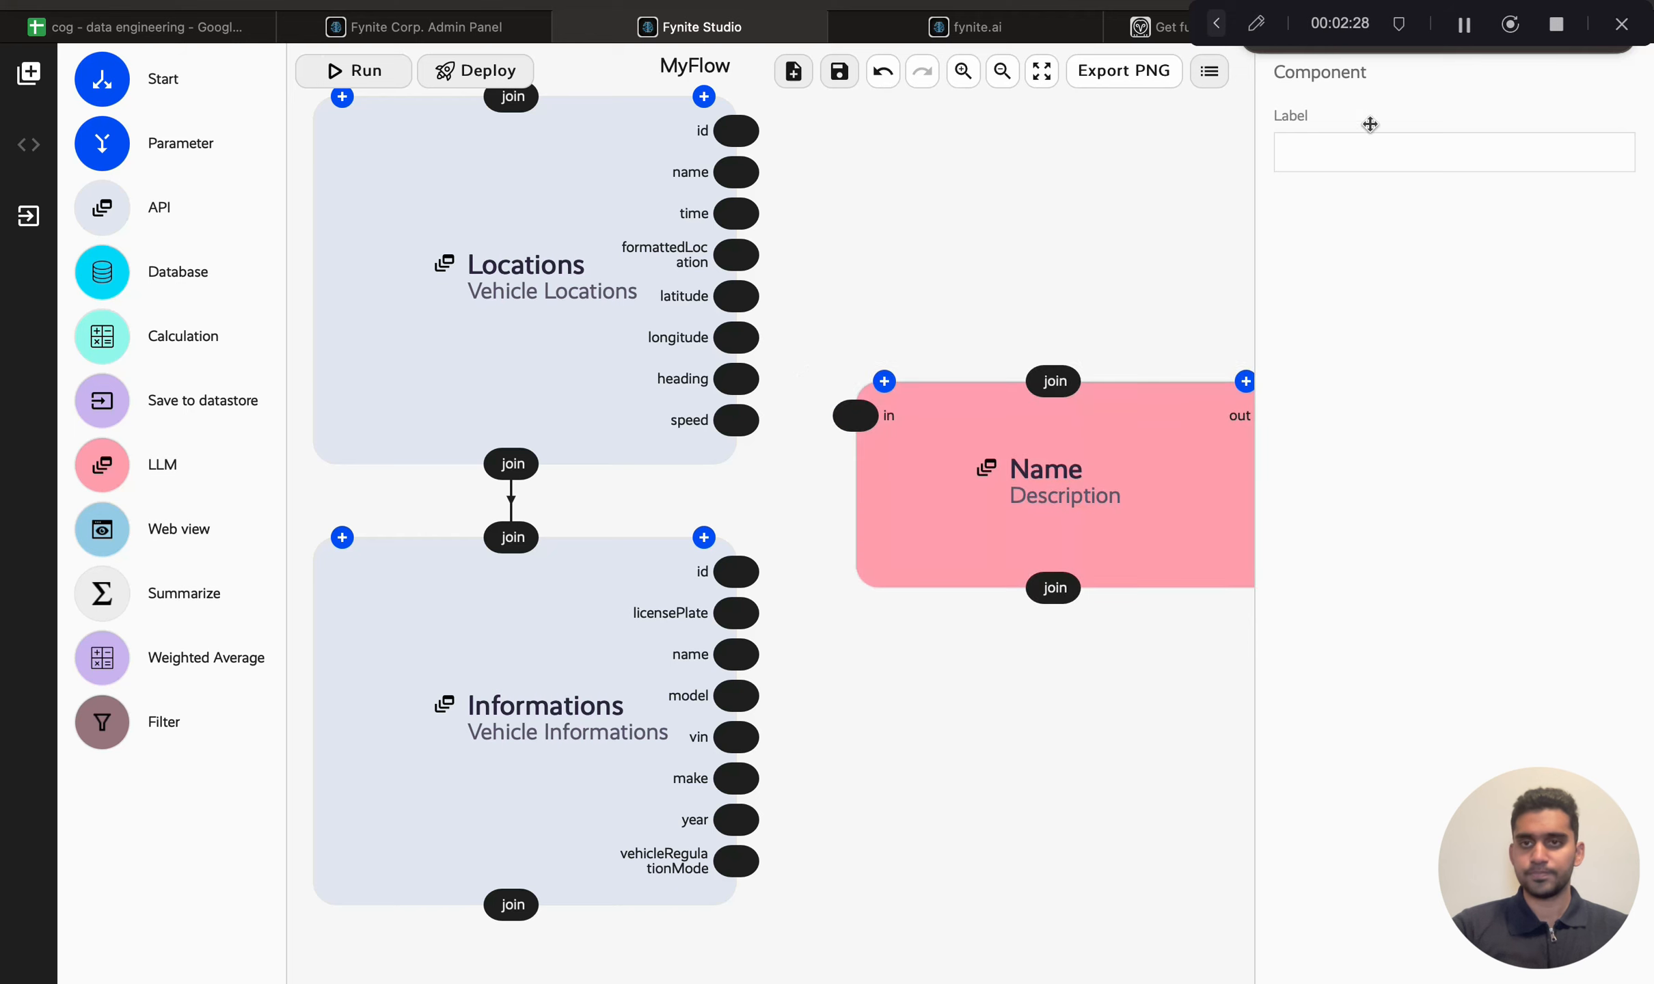
pyautogui.click(1210, 71)
pyautogui.moveTo(1161, 285); pyautogui.dragTo(1186, 466)
pyautogui.click(1186, 466)
# Step: Name the new node Samsara Informations with the description Vehicle Locations and Informations
pyautogui.doubleClick(1427, 202)
pyautogui.write('Samsara Informations')
pyautogui.press('Tab')
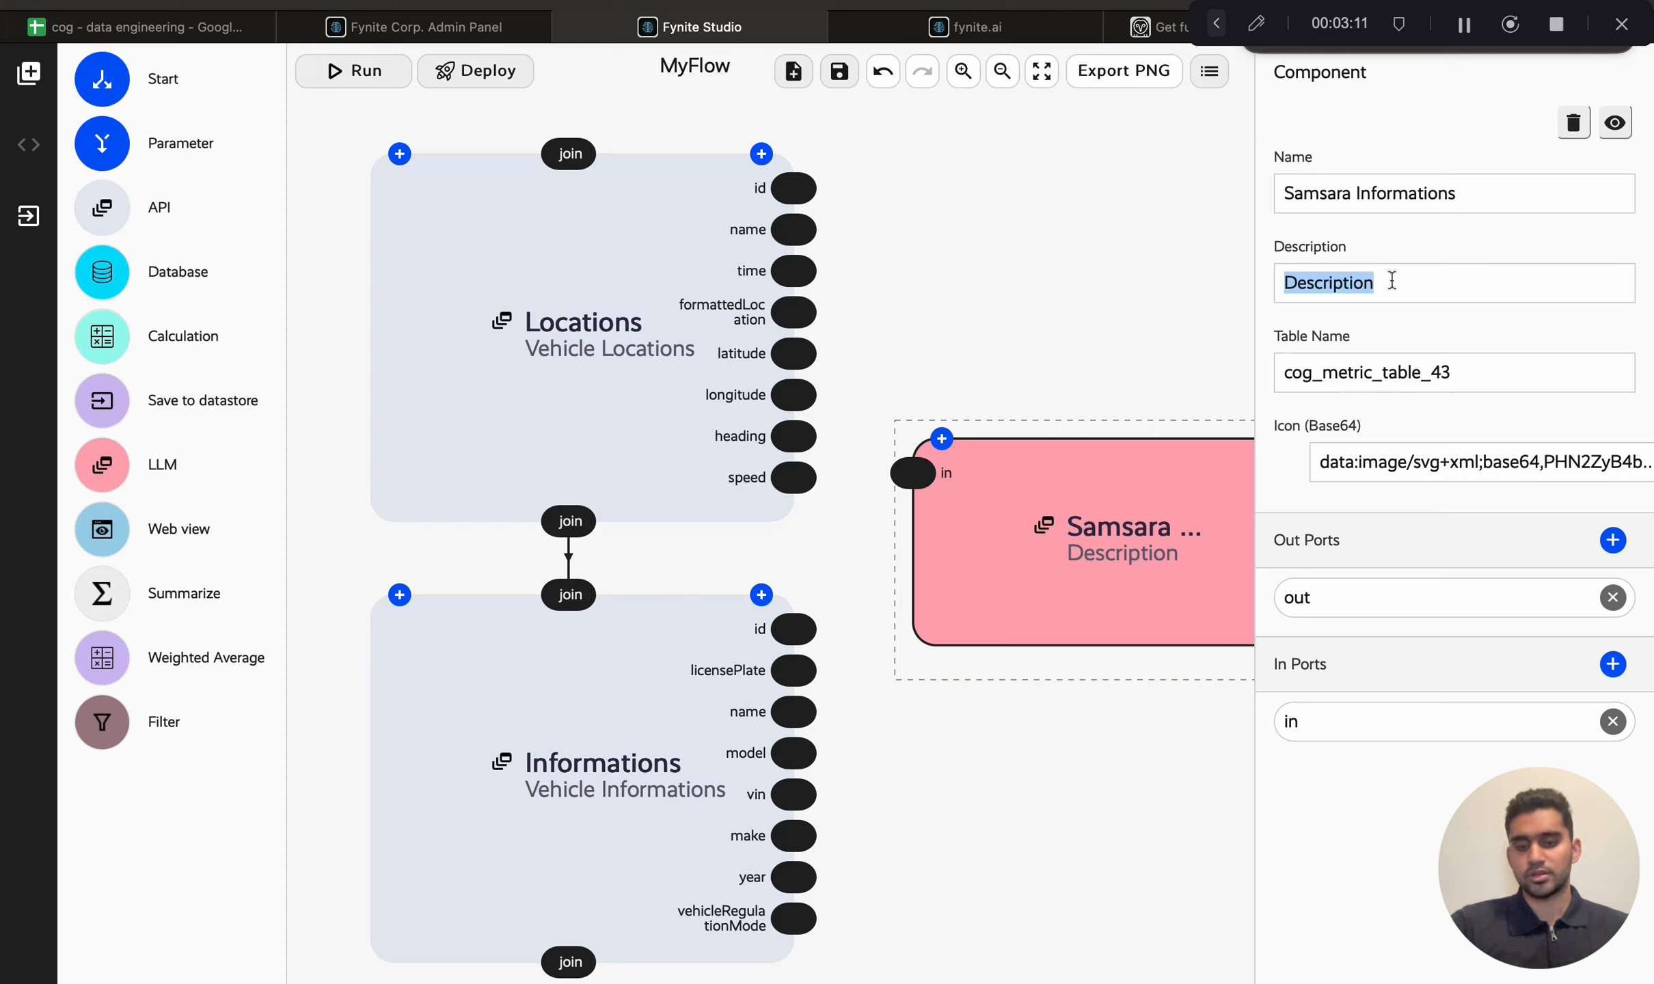
pyautogui.write('Vehicle Locations and Informations')
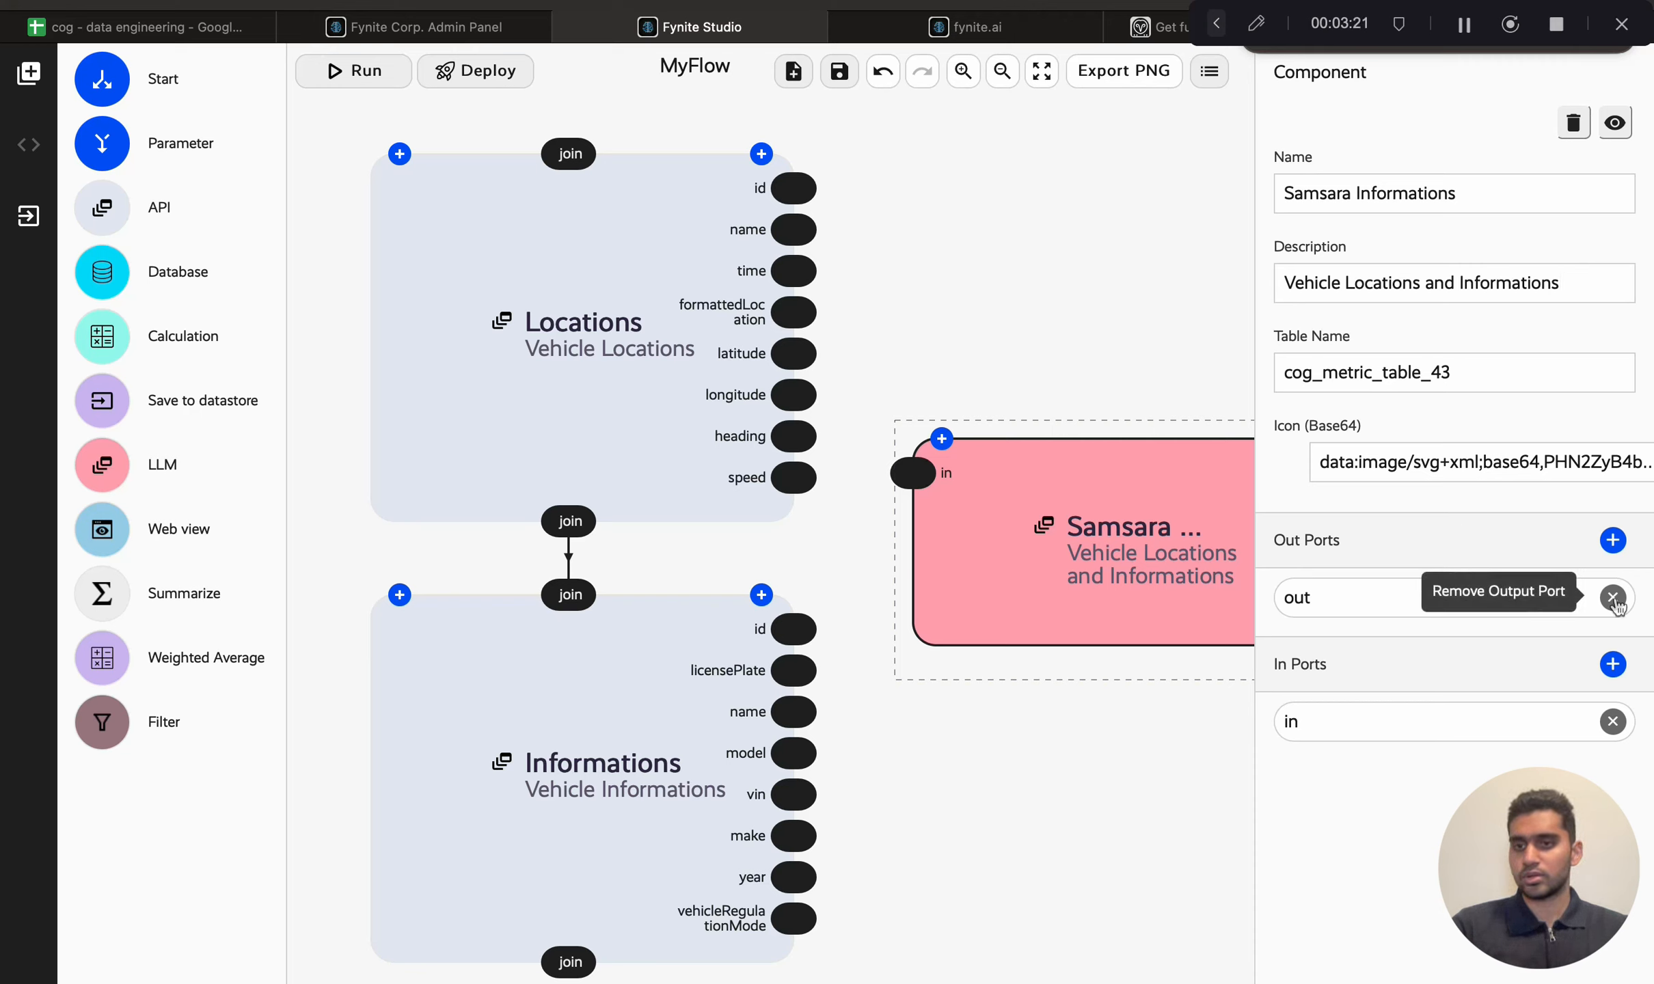
# Step: Remove the Samsara Informations node's output port and nudge the node slightly left
pyautogui.click(1613, 599)
pyautogui.click(1165, 413)
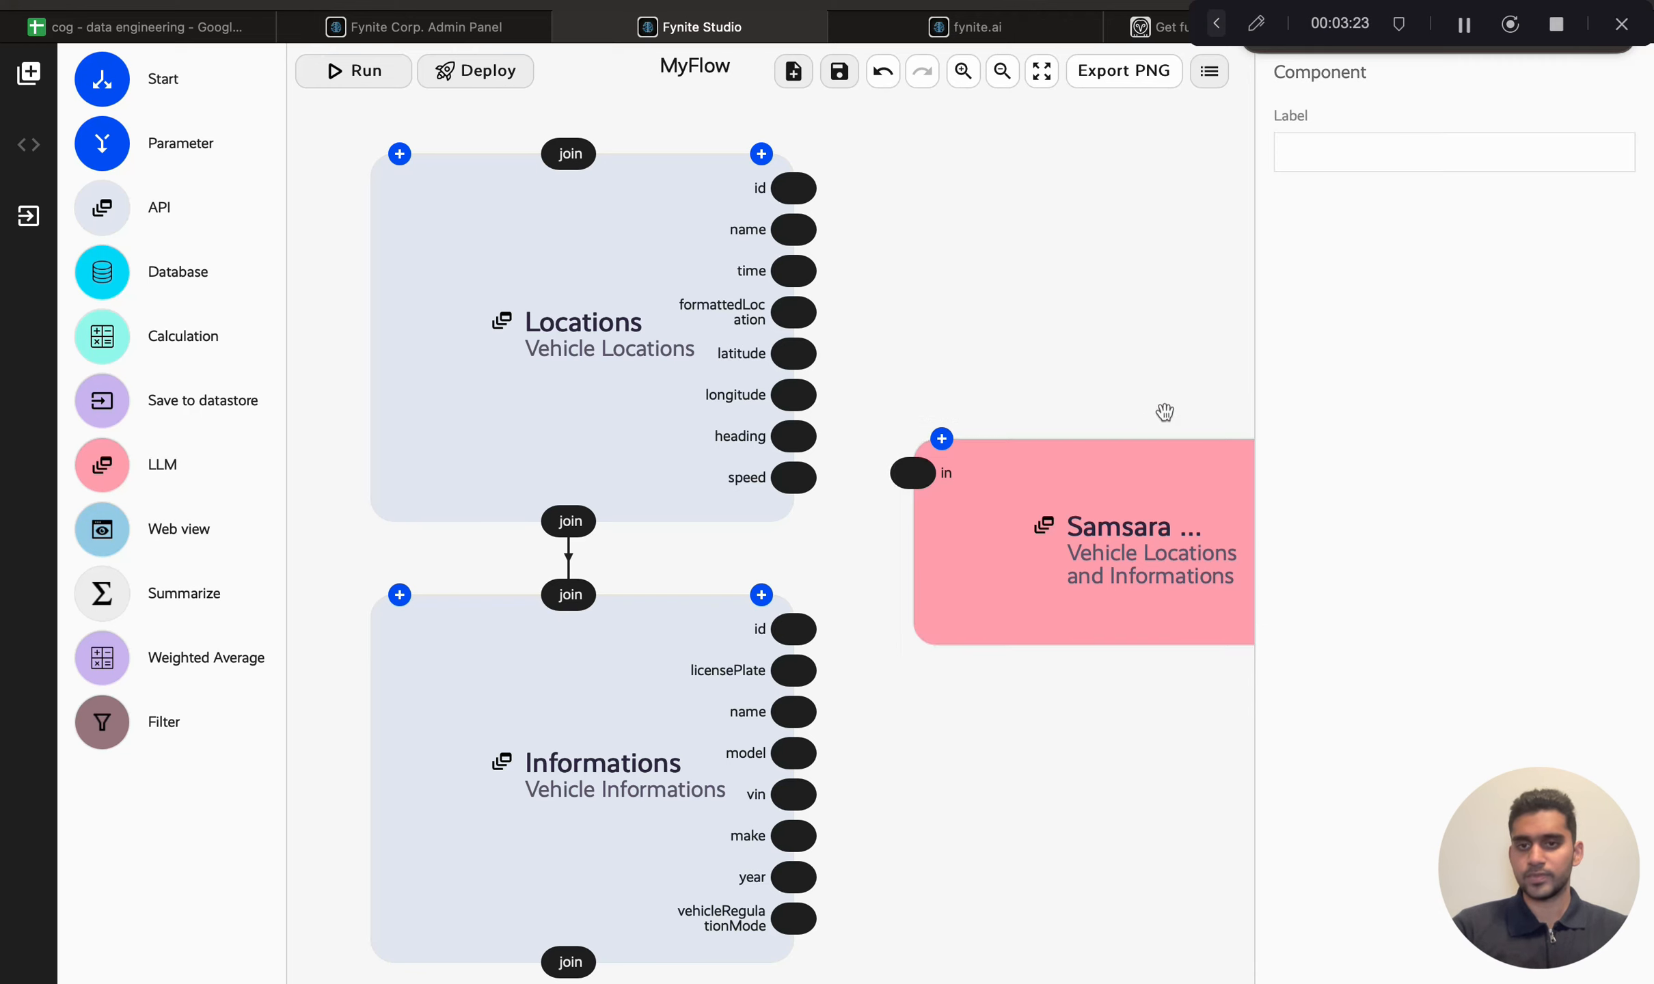
pyautogui.moveTo(1180, 482); pyautogui.dragTo(1162, 482)
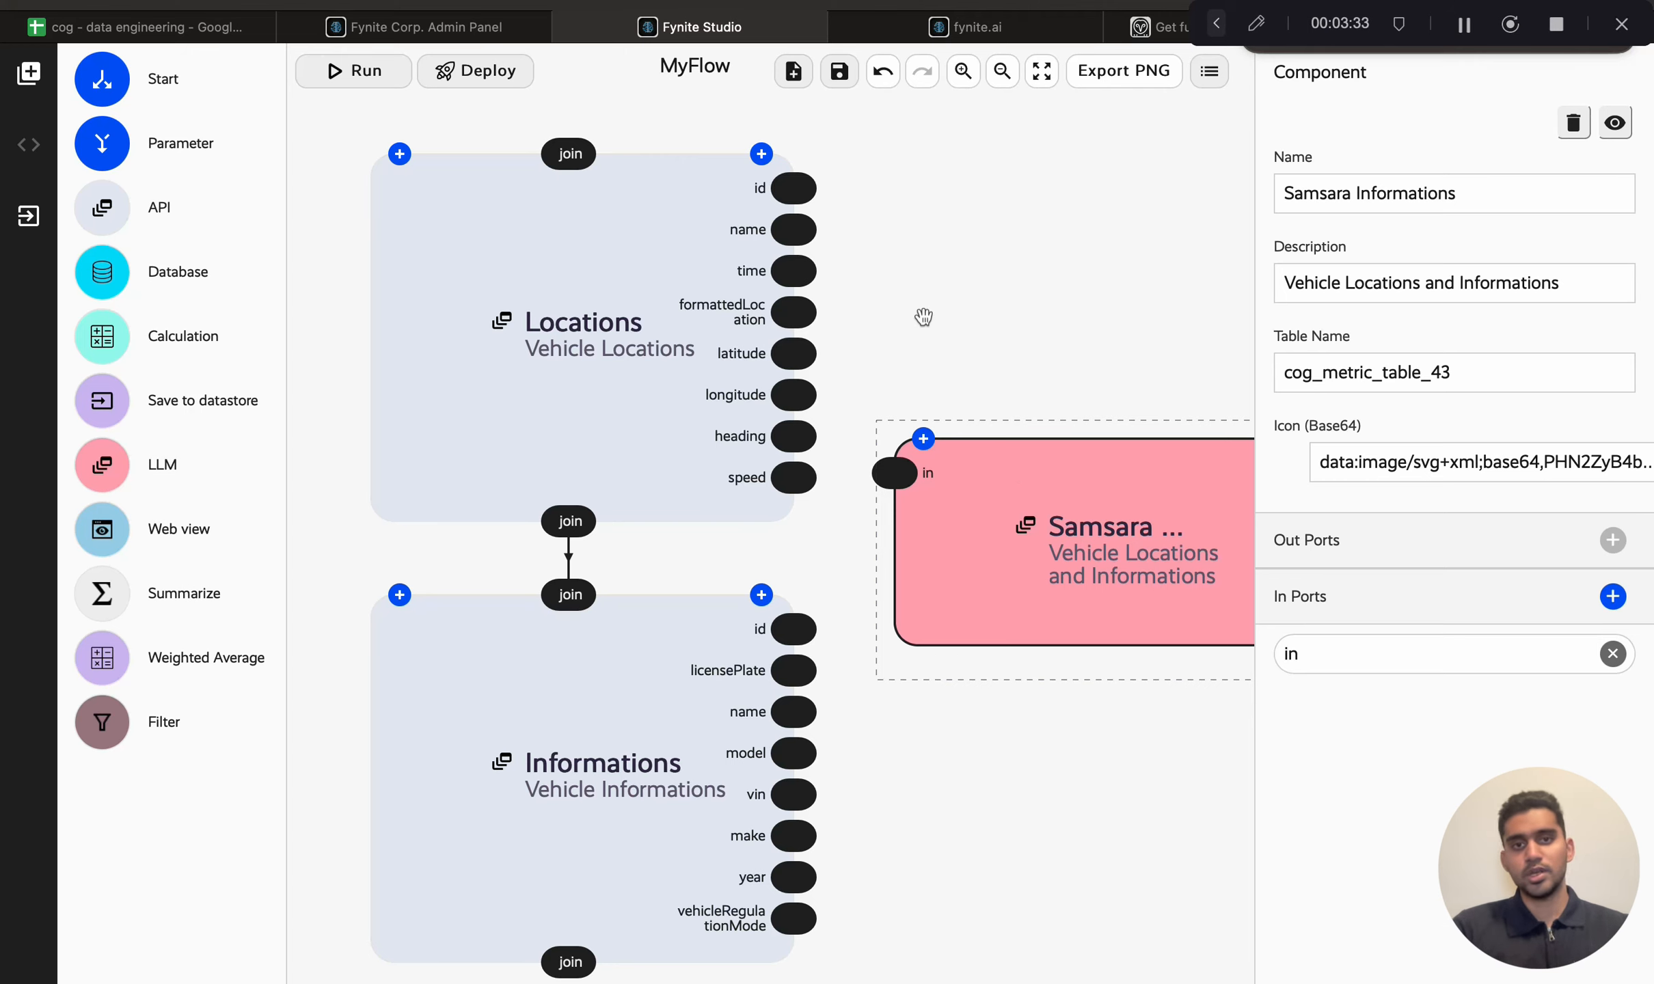
# Step: Give the Samsara Informations node three input ports named ID, Name and Locations
pyautogui.click(635, 260)
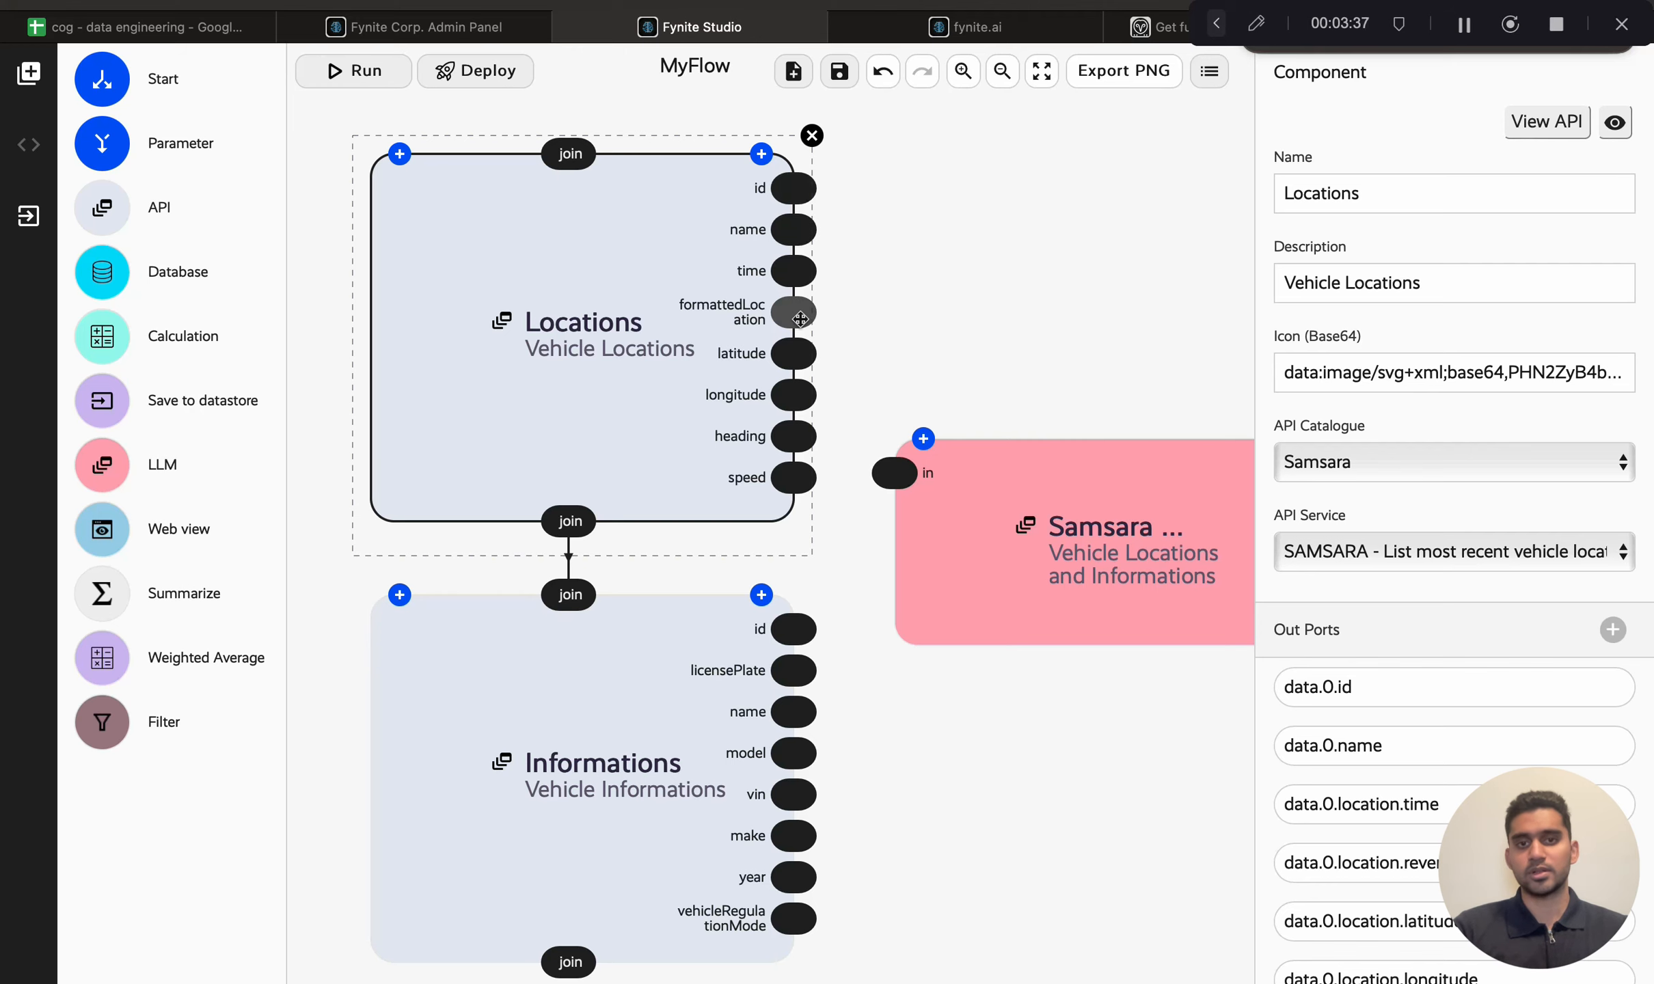
pyautogui.click(976, 483)
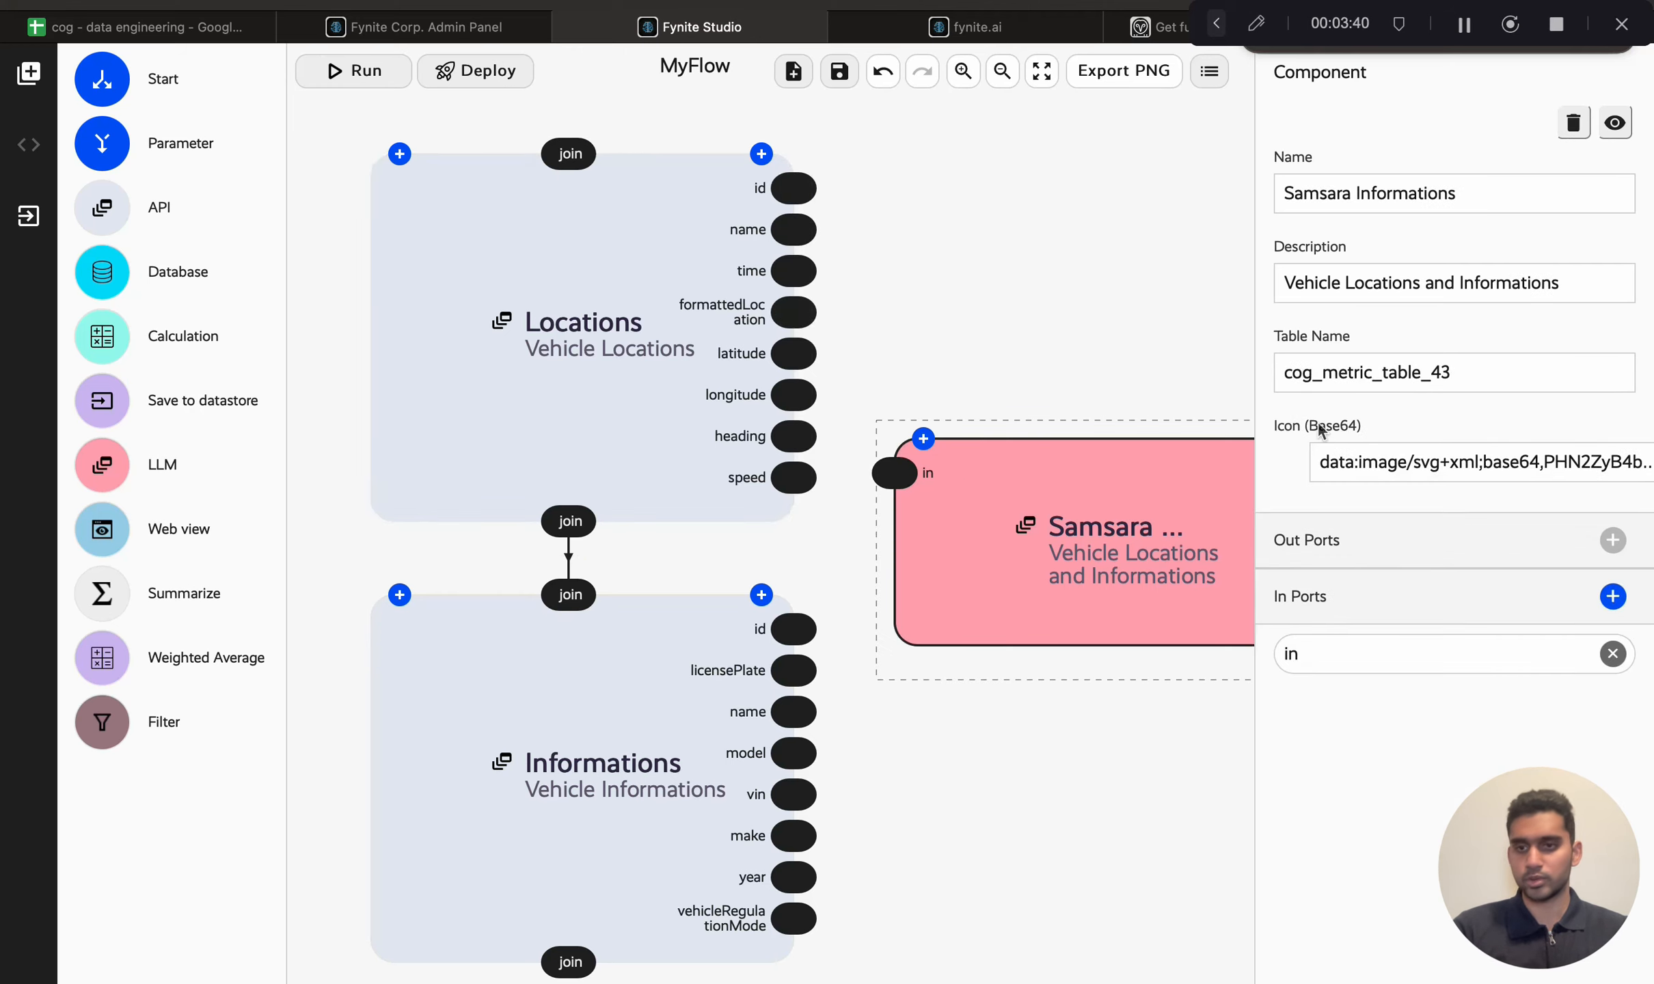
pyautogui.click(1613, 596)
pyautogui.click(1612, 596)
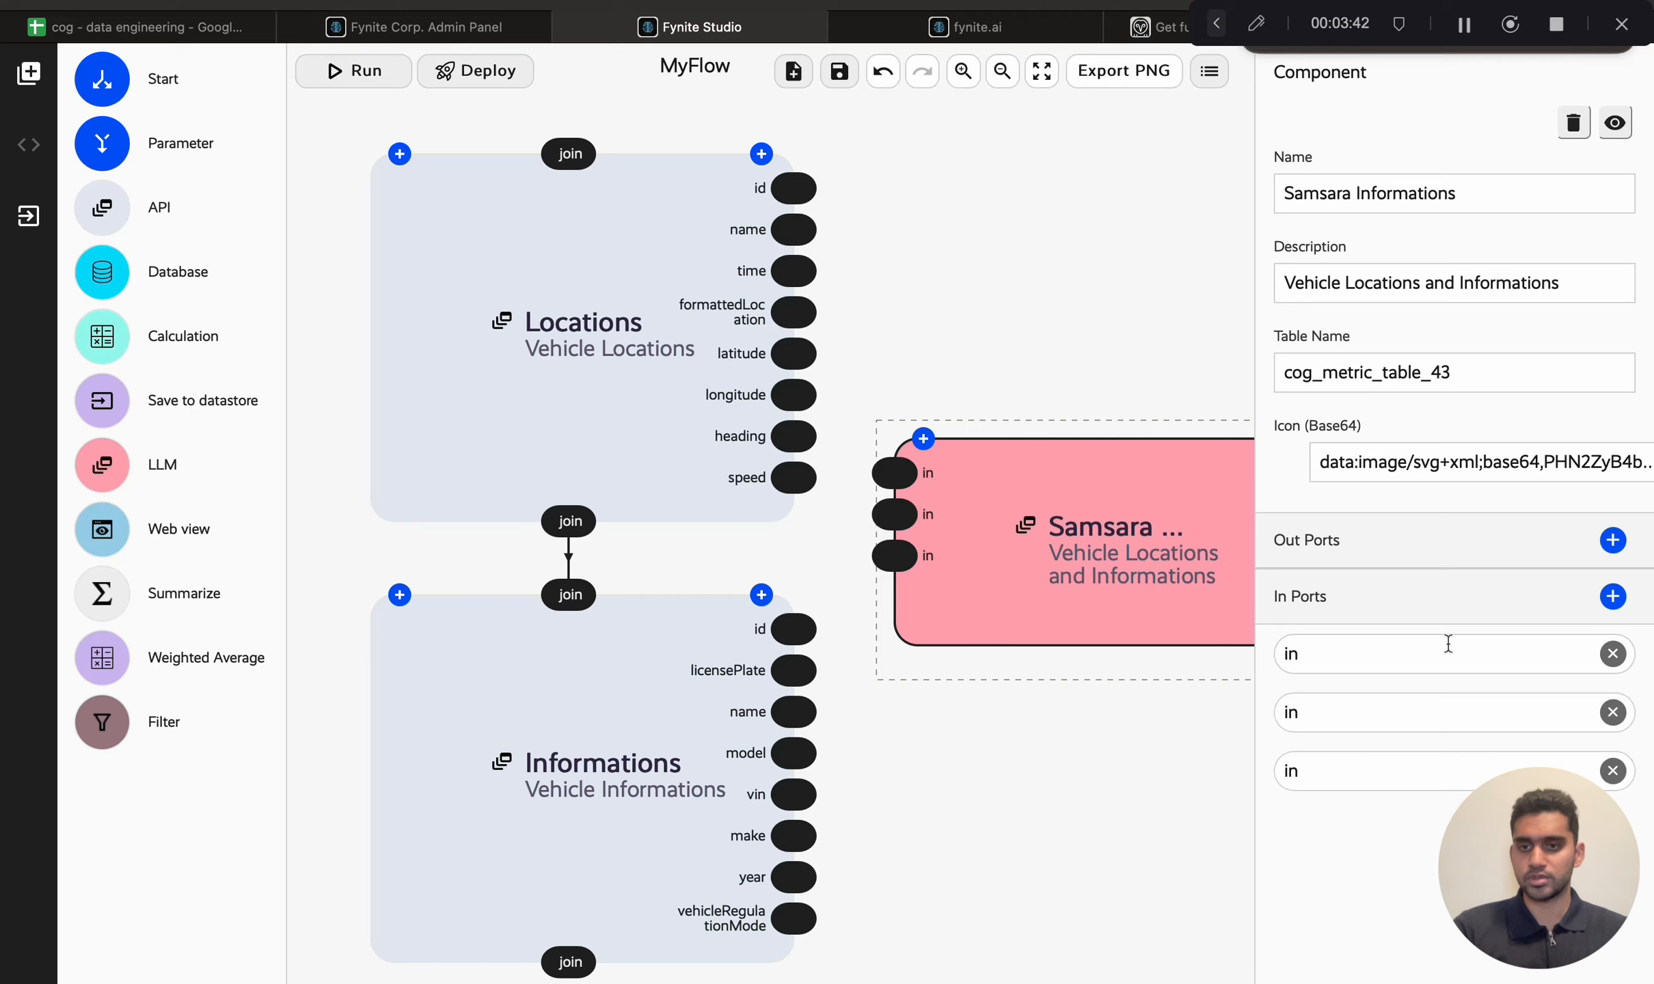
pyautogui.write('ID')
pyautogui.press('Tab')
pyautogui.write('Name')
pyautogui.press('Tab')
pyautogui.write('Locations')
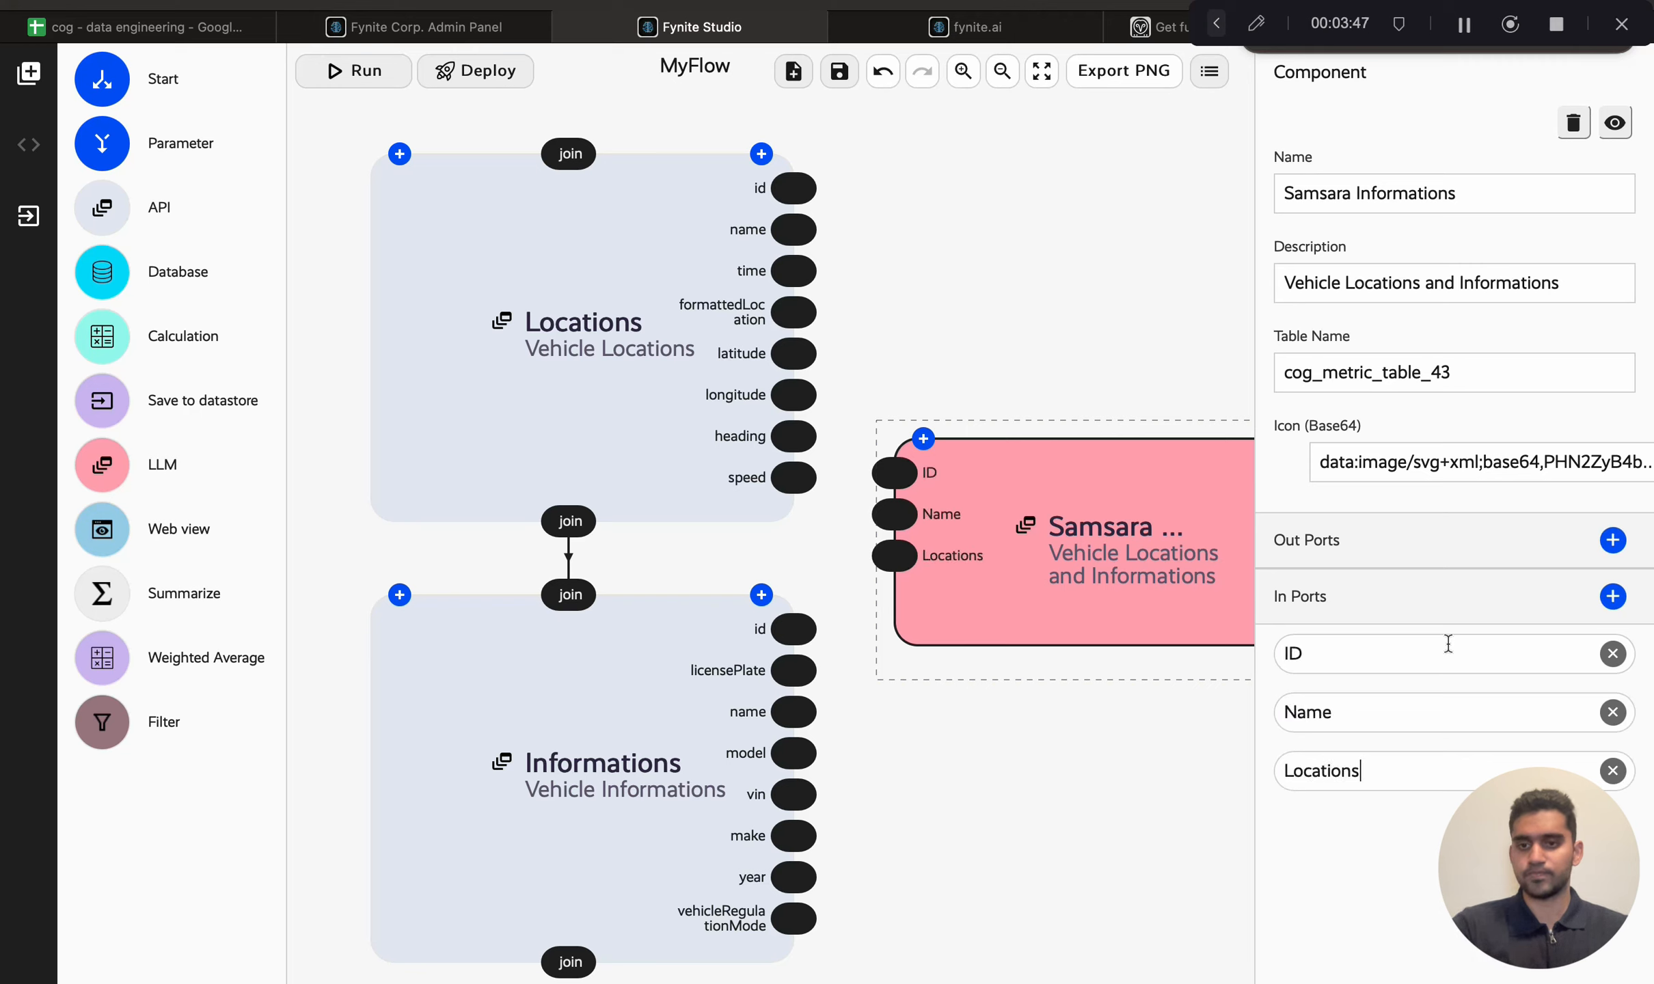
# Step: Review the Informations node's output fields and reselect the Samsara Informations node
pyautogui.click(622, 660)
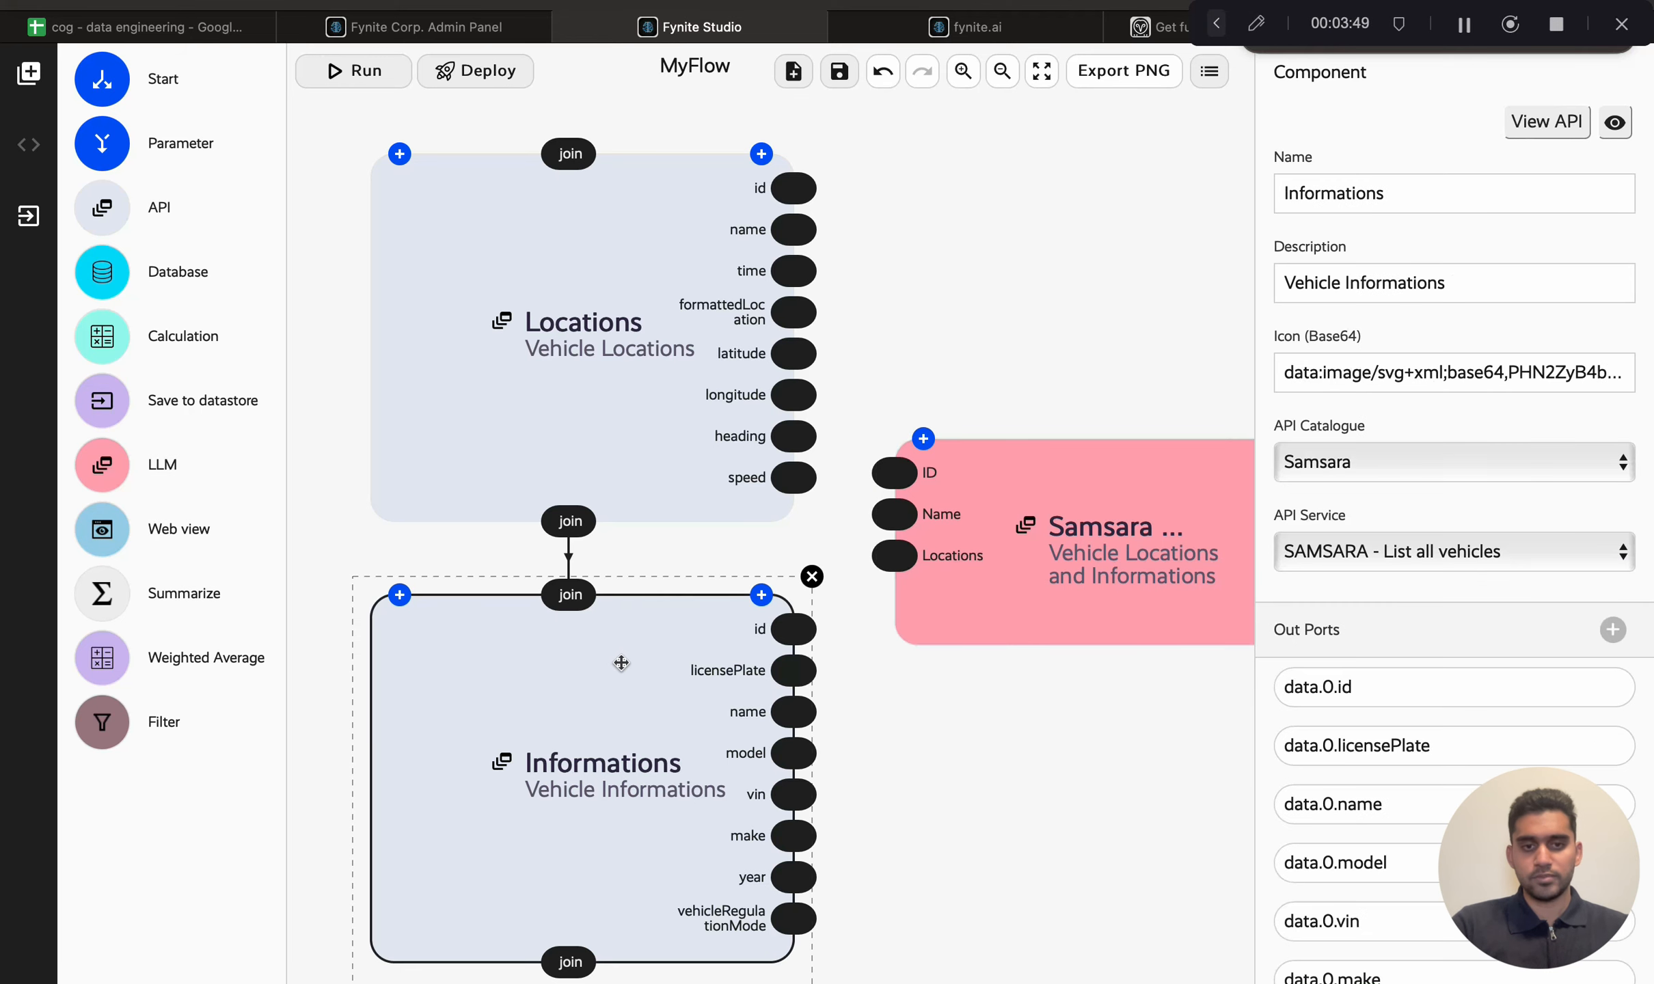
pyautogui.scroll(-2, 620, 663)
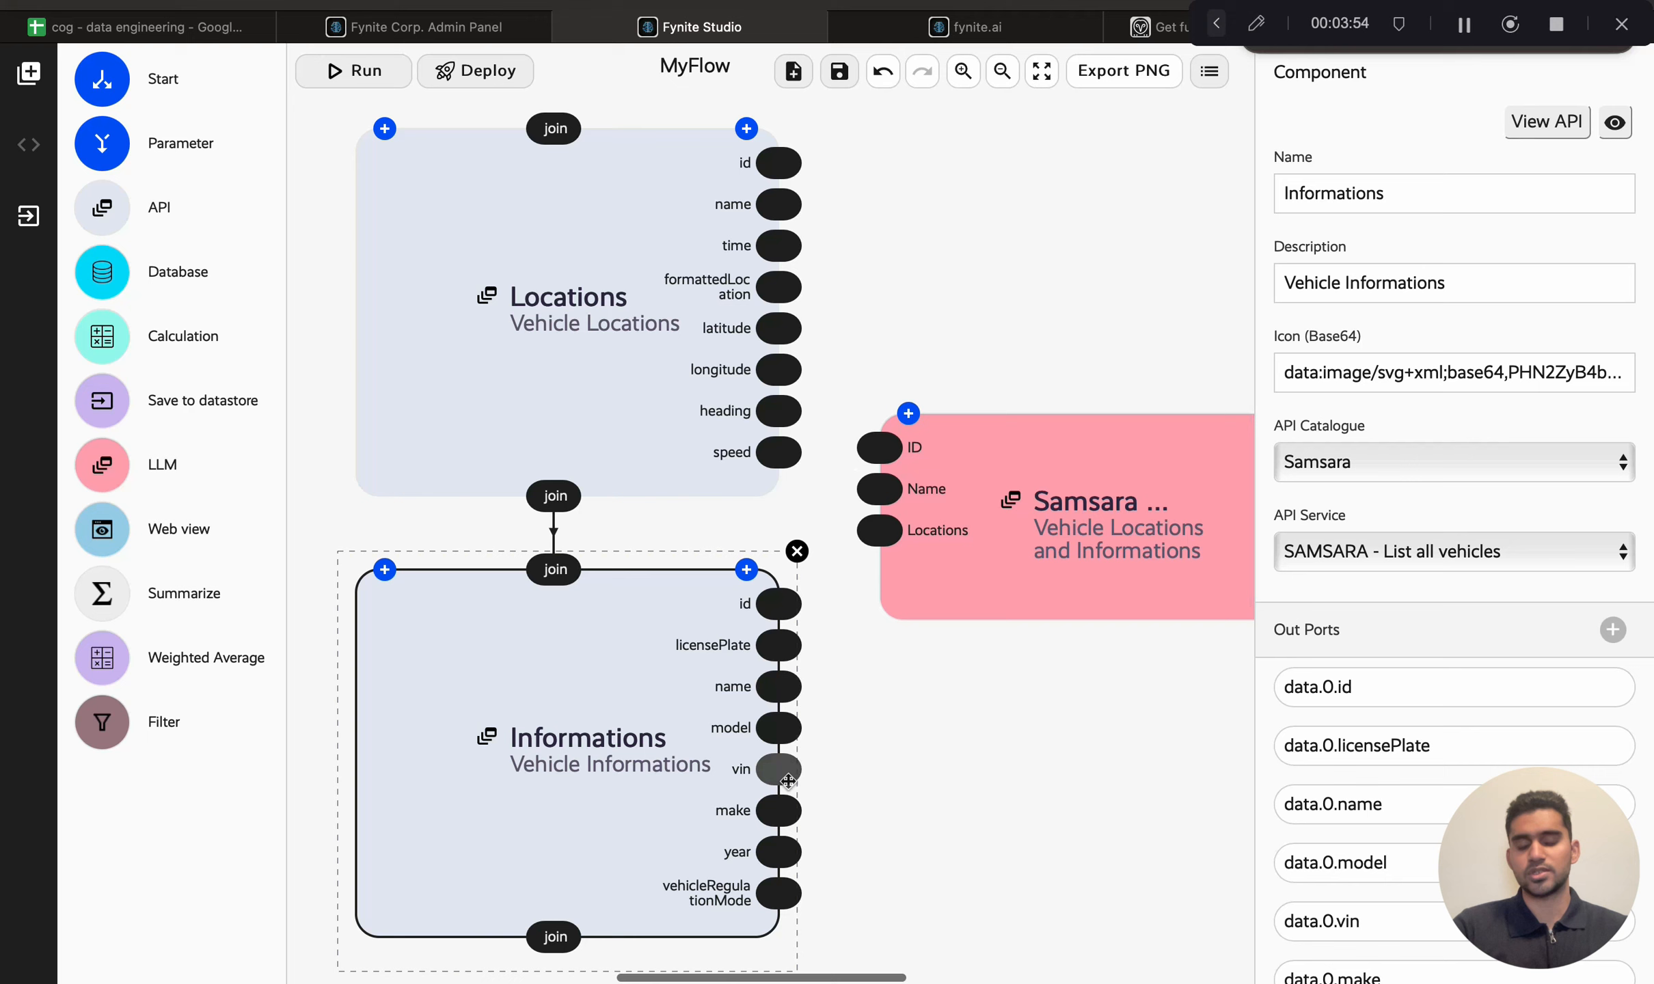
pyautogui.click(1022, 592)
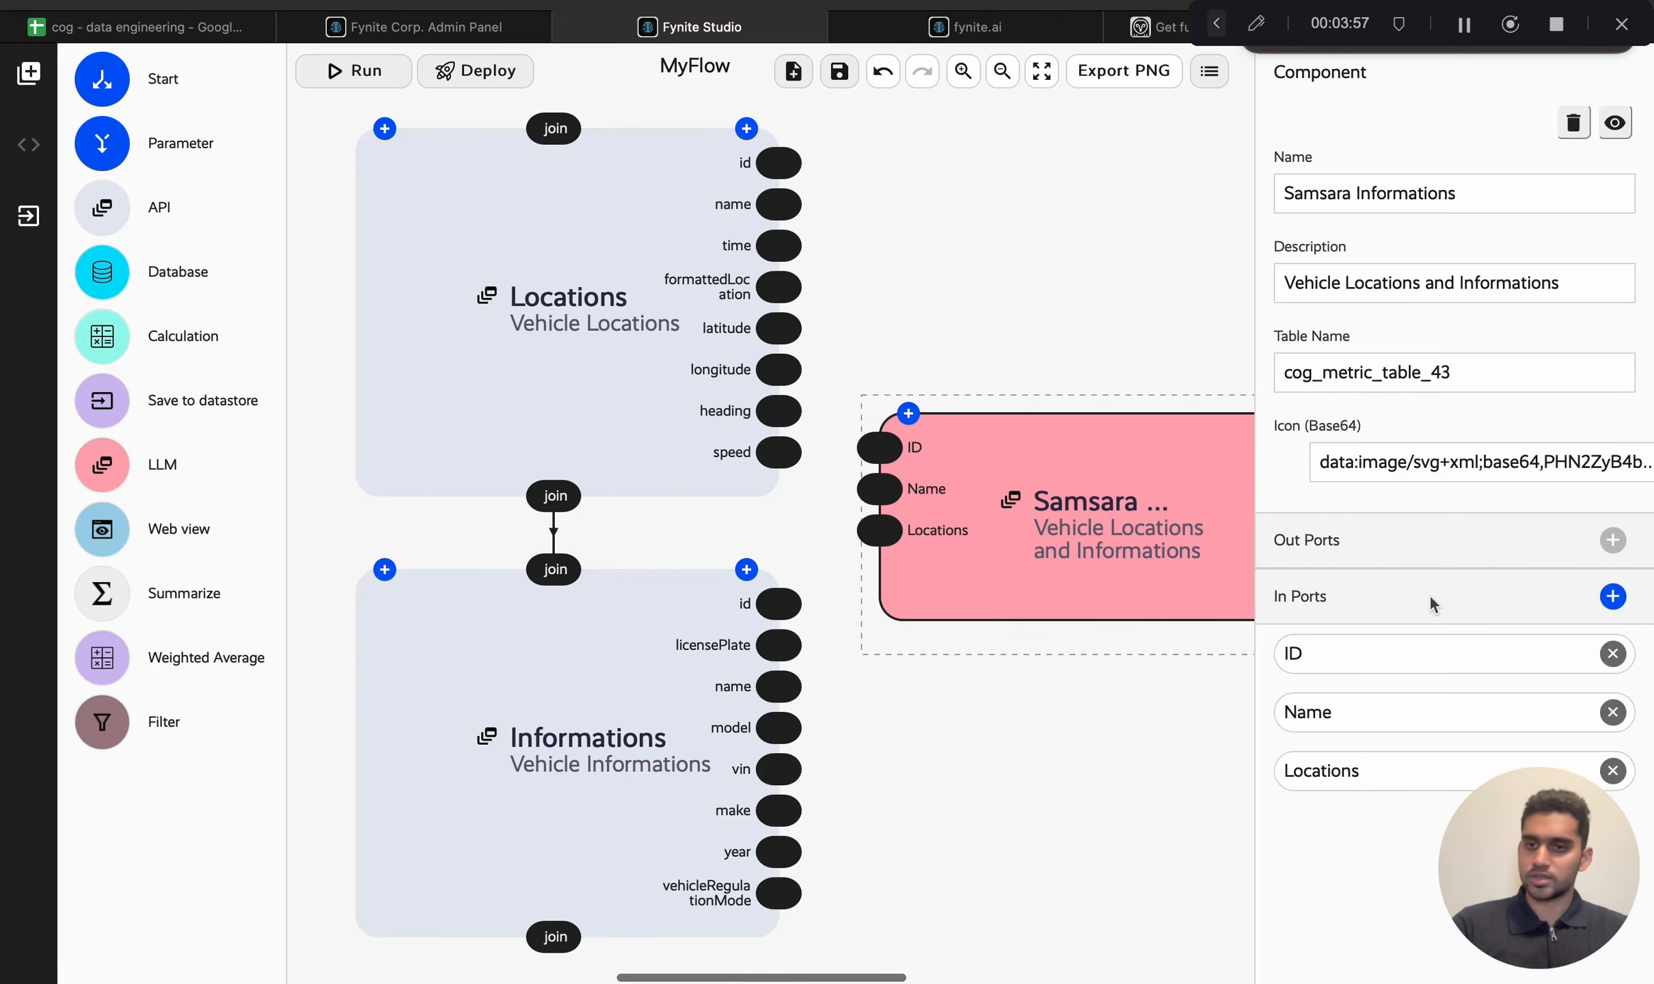
# Step: Add two more input ports to the Samsara Informations node named License Plate and Vehicle Number
pyautogui.click(1613, 597)
pyautogui.click(1613, 597)
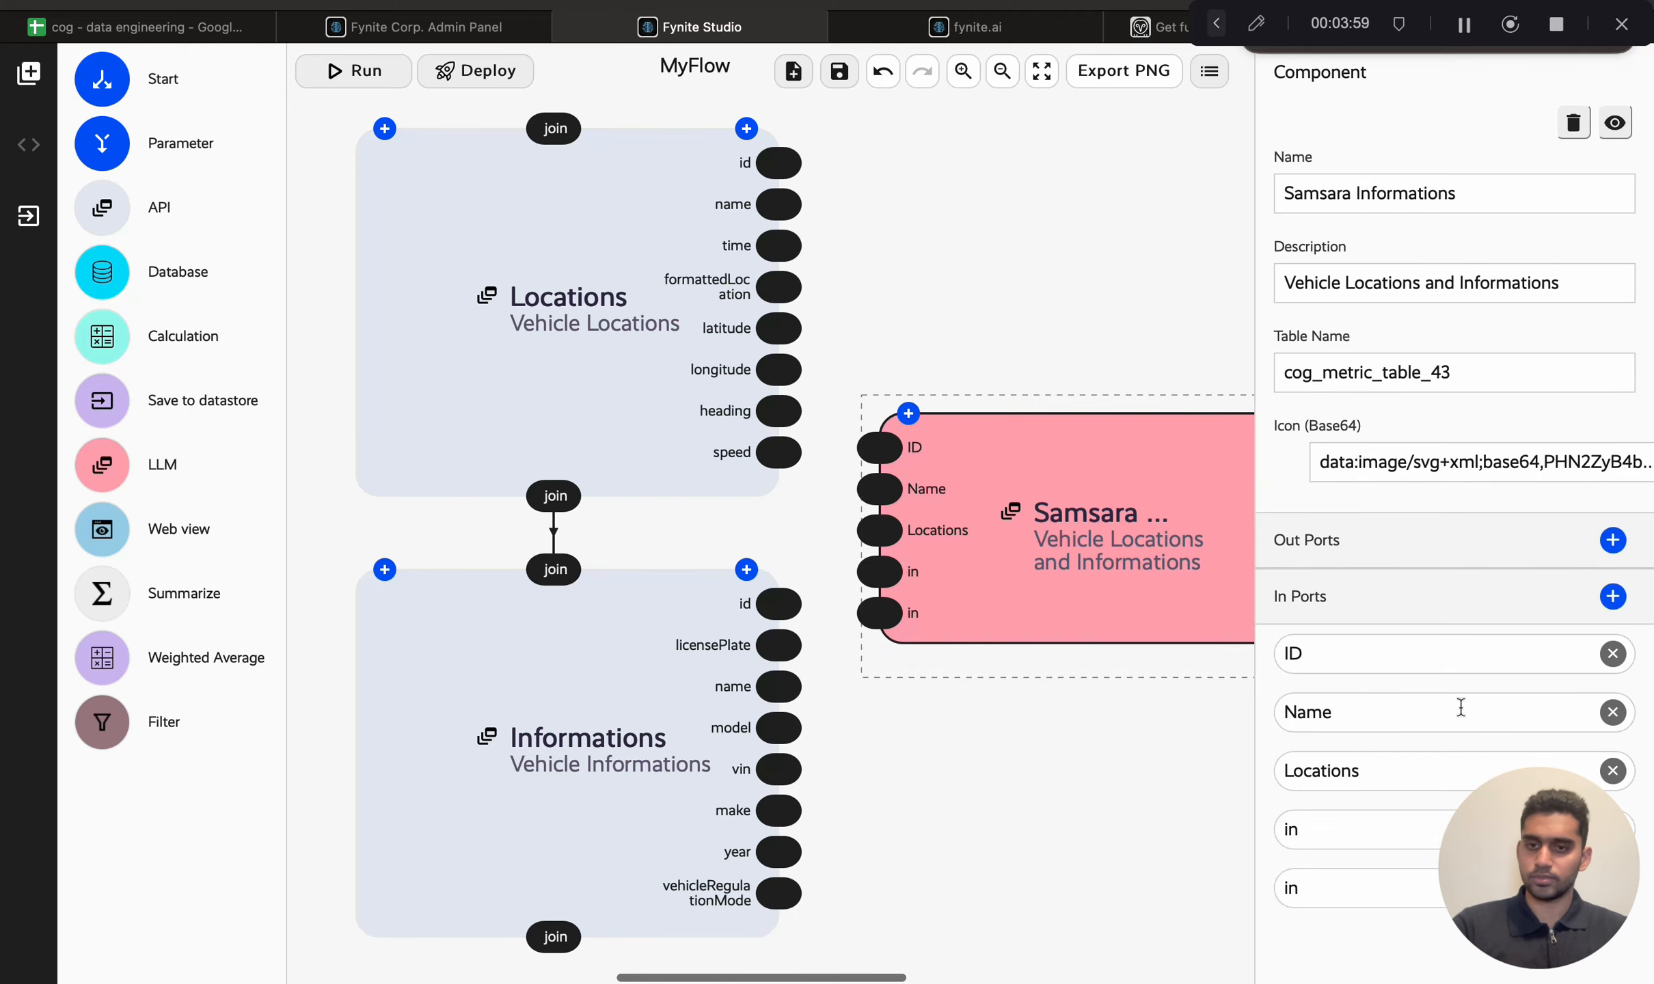
pyautogui.doubleClick(1358, 833)
pyautogui.write('License Plate')
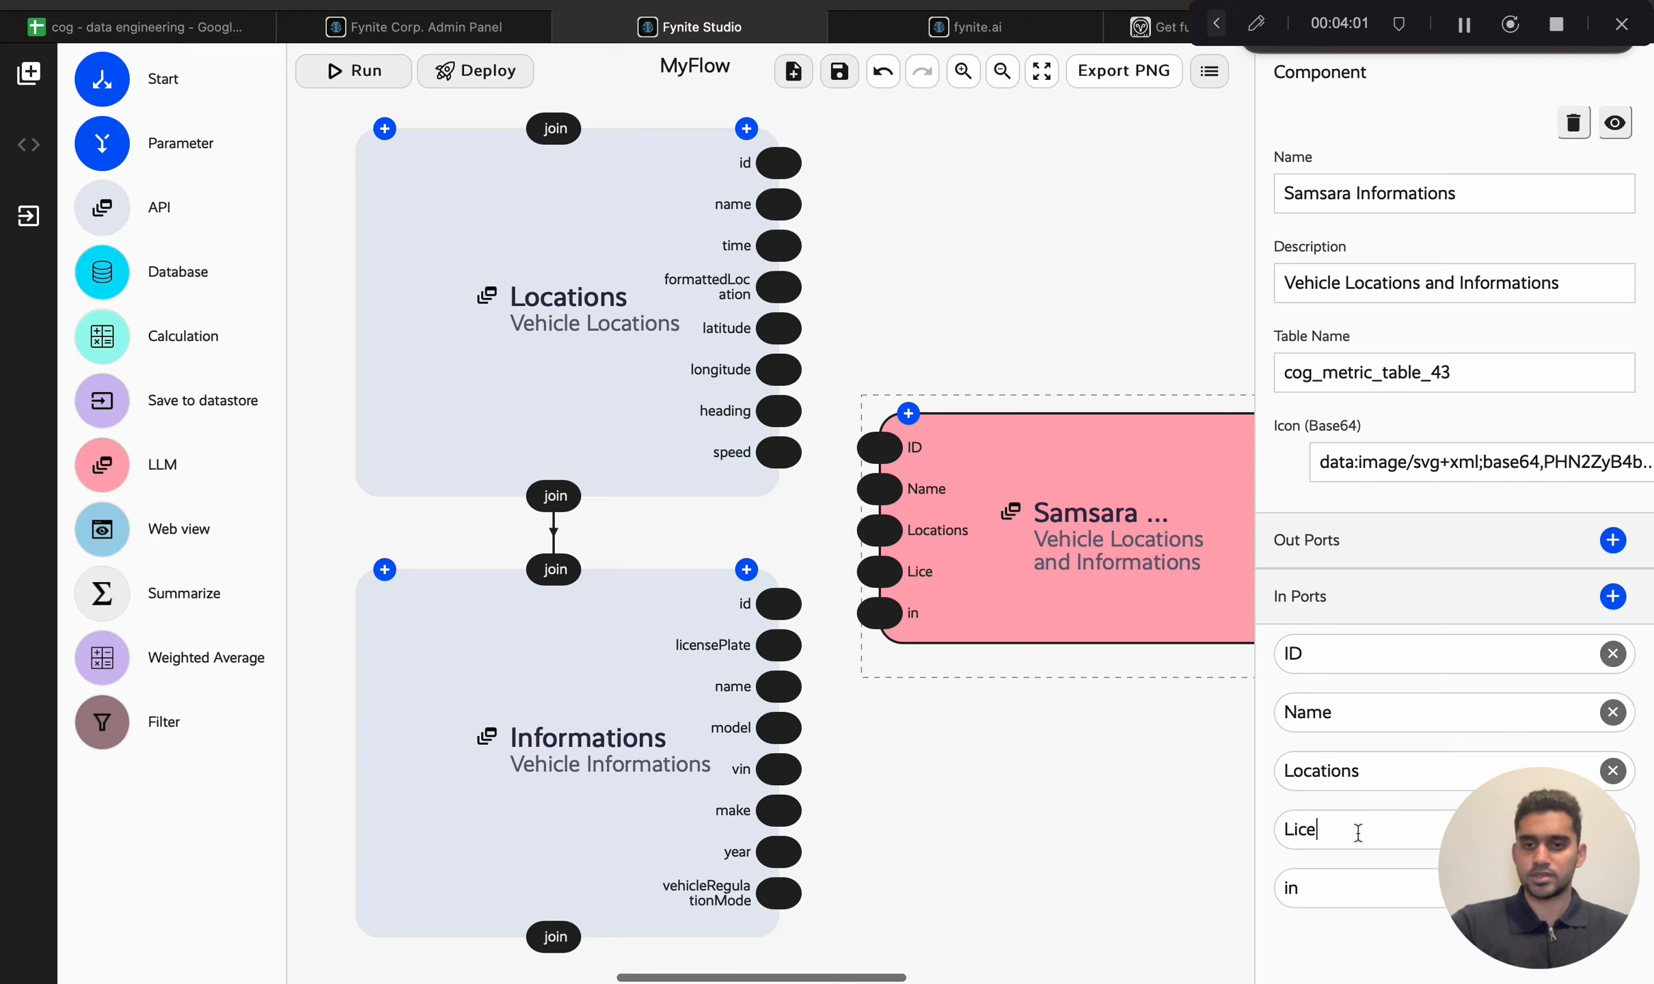
pyautogui.doubleClick(1366, 883)
pyautogui.write('Vehci')
pyautogui.write('el')
pyautogui.press('BackSpace')
pyautogui.press('BackSpace')
pyautogui.press('BackSpace')
pyautogui.write('icle Nm')
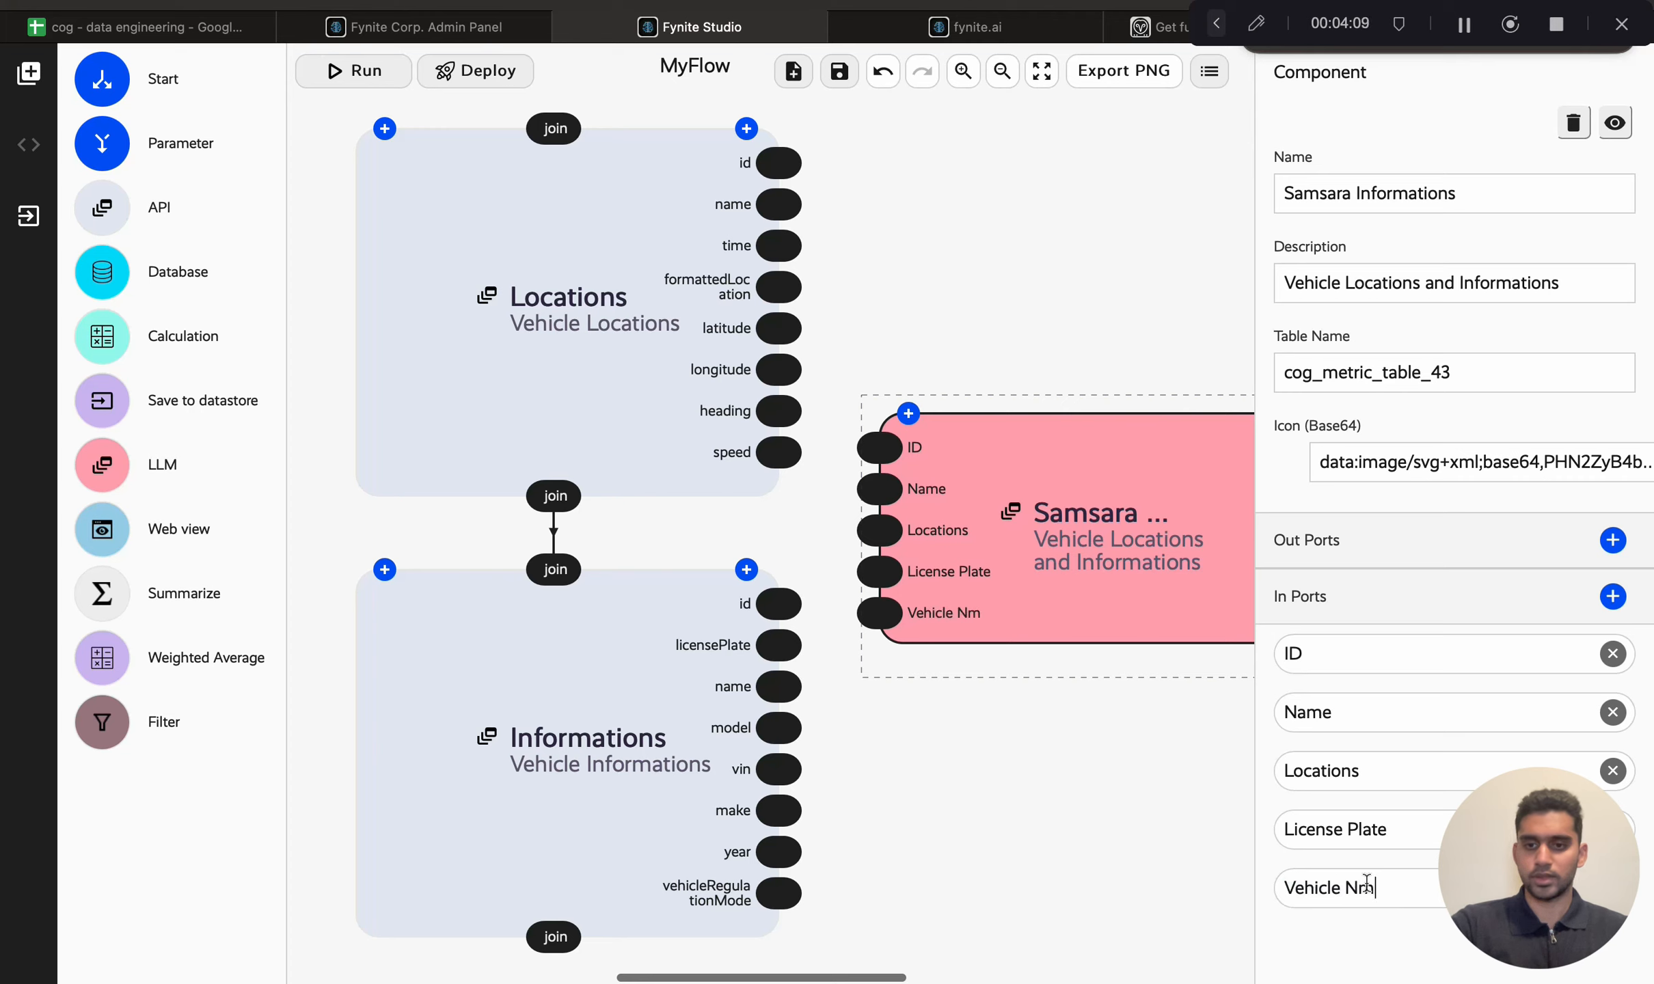
pyautogui.press('BackSpace')
pyautogui.write('umber')
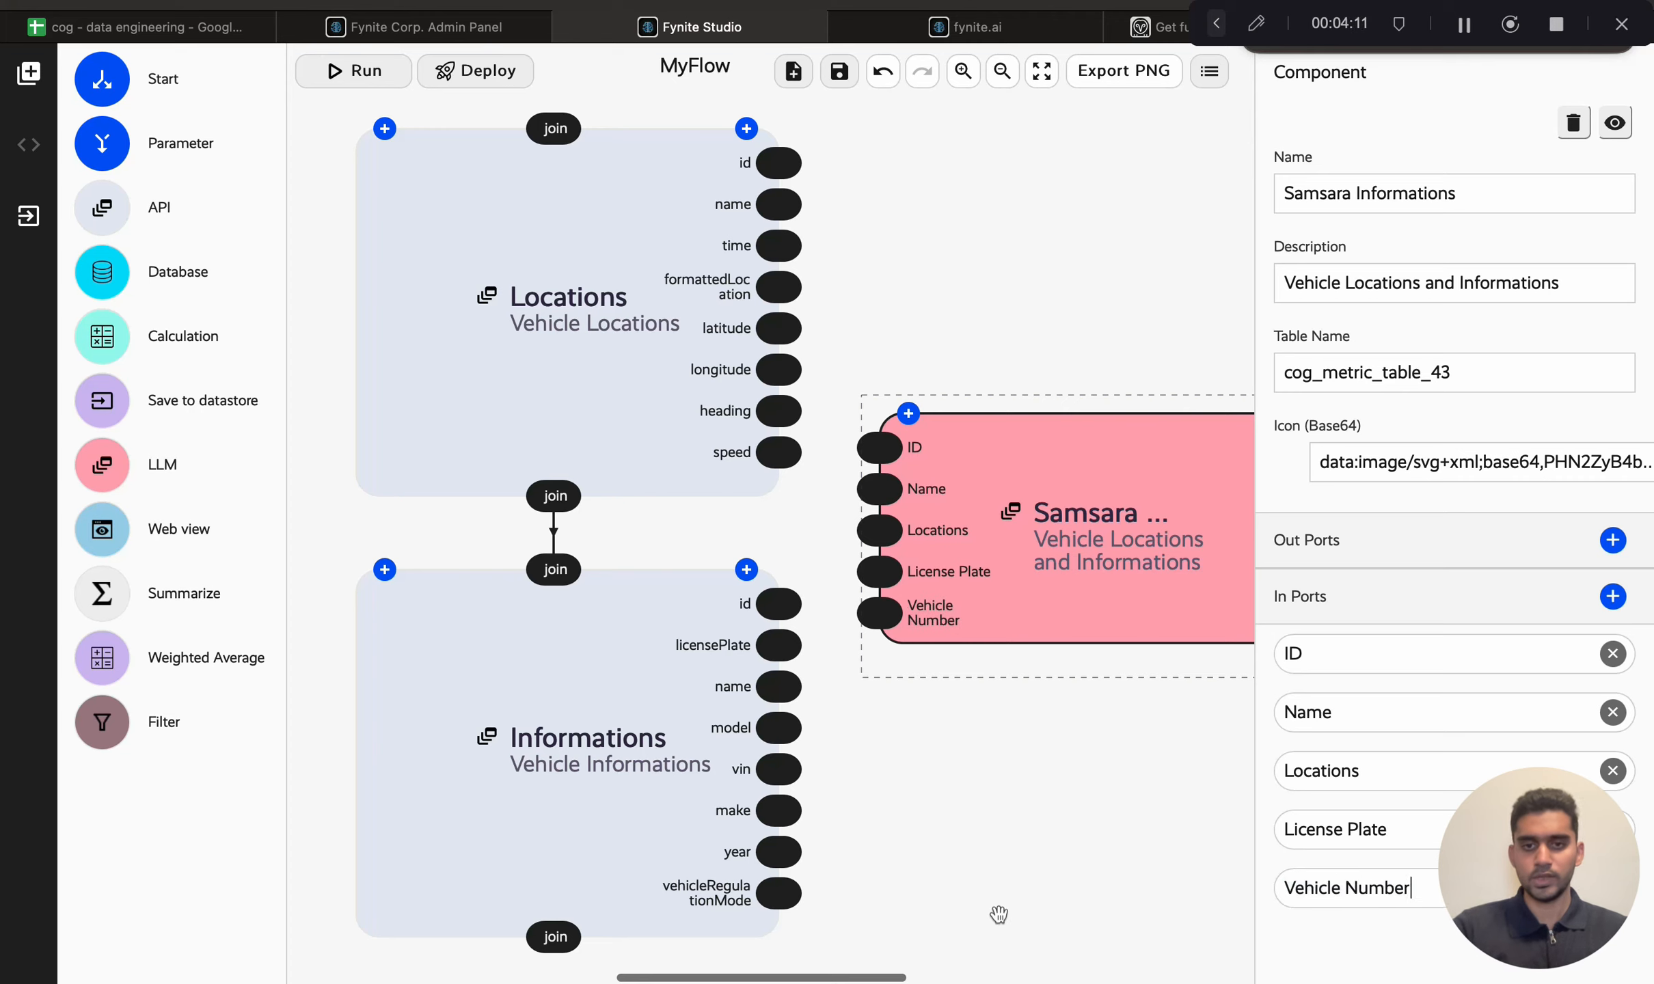
# Step: Connect Locations id, name and formattedLocation and Informations licensePlate and vin to the node's ID, Name, Locations, License Plate and Vehicle Number ports
pyautogui.click(994, 912)
pyautogui.hscroll(2, 948, 513)
pyautogui.hscroll(1, 947, 512)
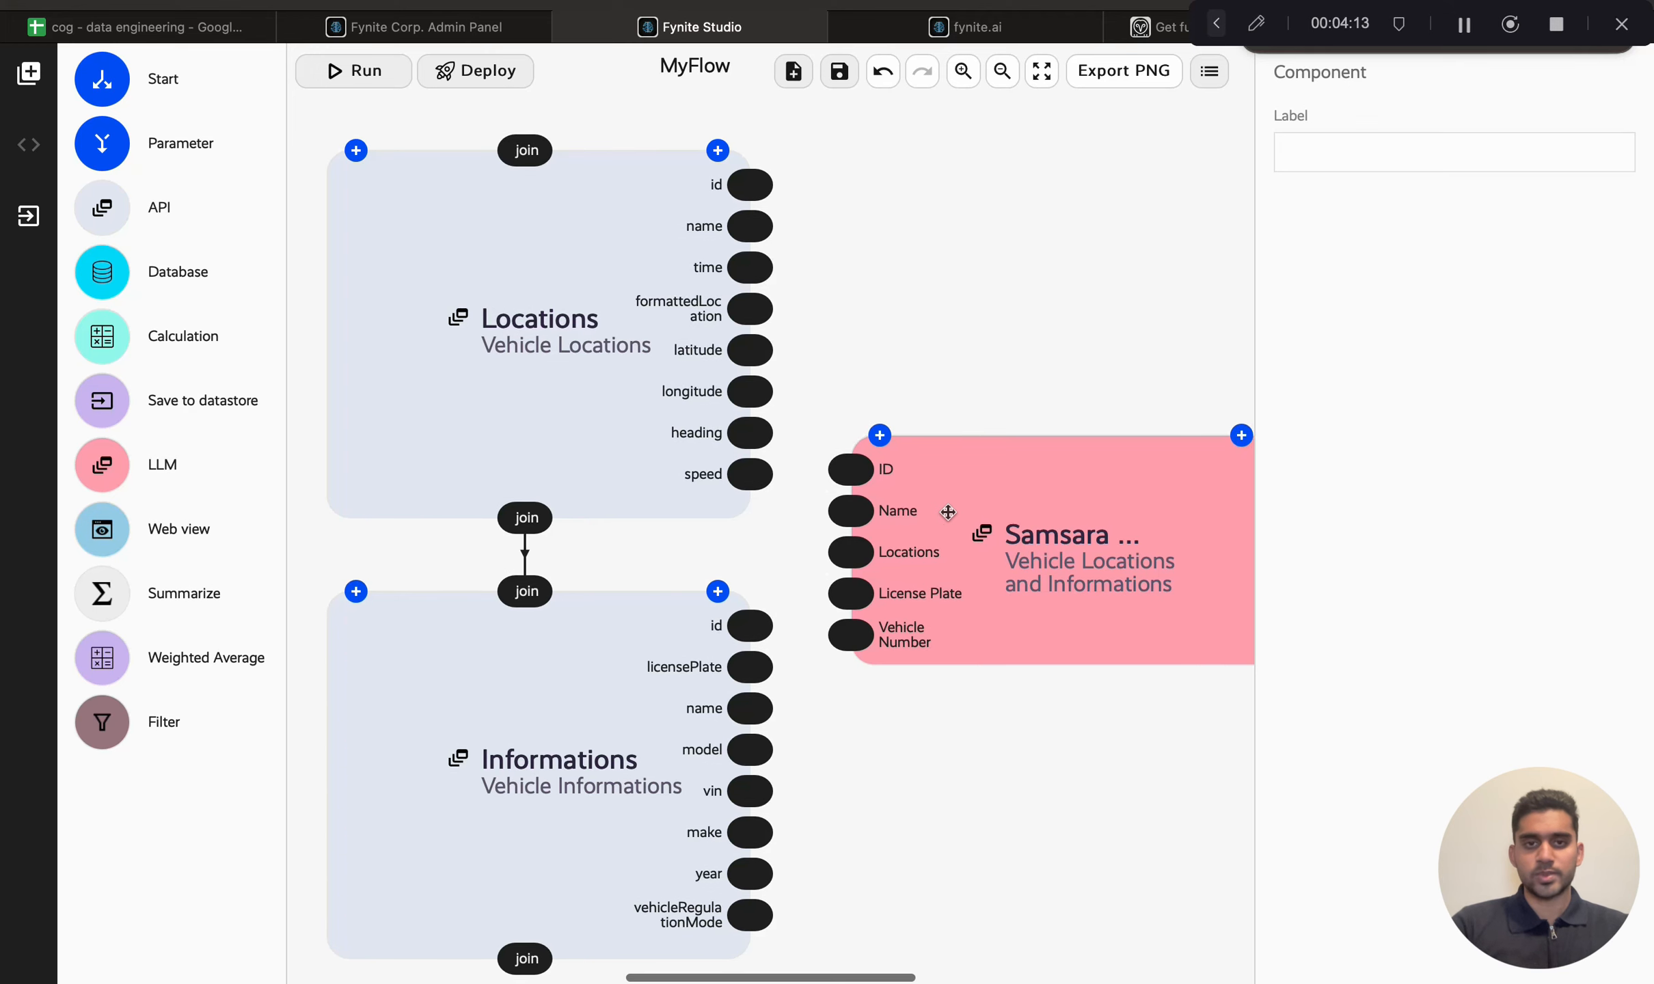
pyautogui.moveTo(757, 194); pyautogui.dragTo(827, 472)
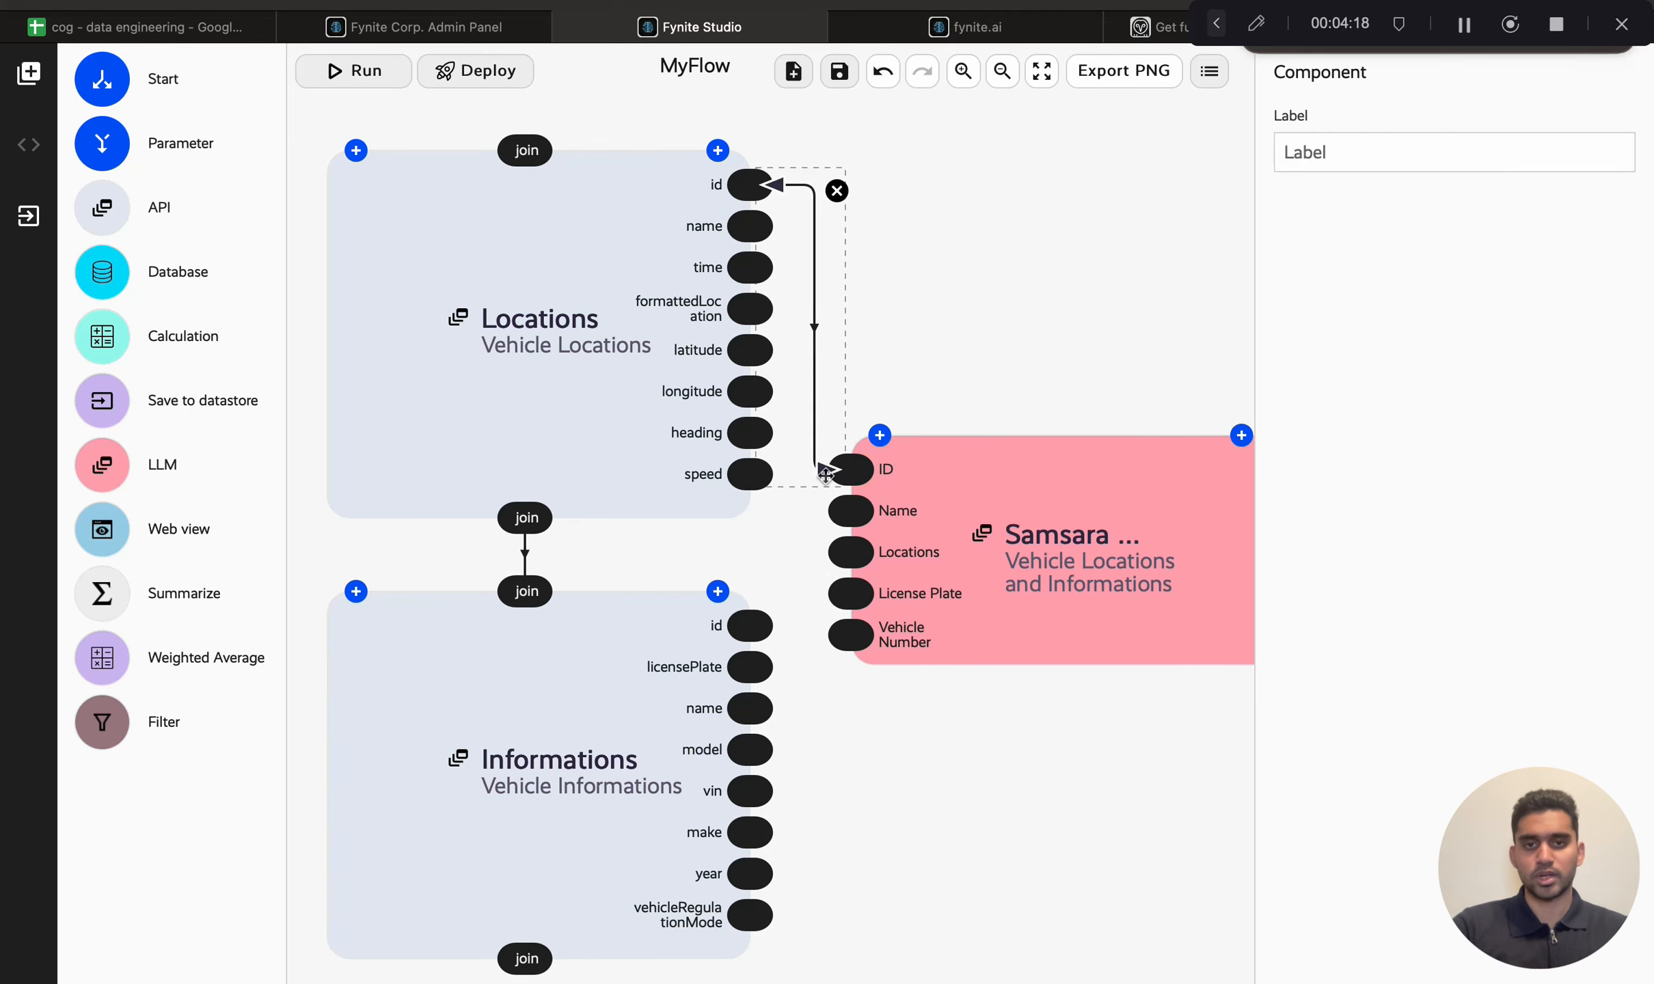
pyautogui.moveTo(761, 229); pyautogui.dragTo(828, 511)
pyautogui.moveTo(752, 312); pyautogui.dragTo(839, 555)
pyautogui.moveTo(753, 672); pyautogui.dragTo(832, 596)
pyautogui.moveTo(758, 807); pyautogui.dragTo(843, 636)
pyautogui.click(895, 699)
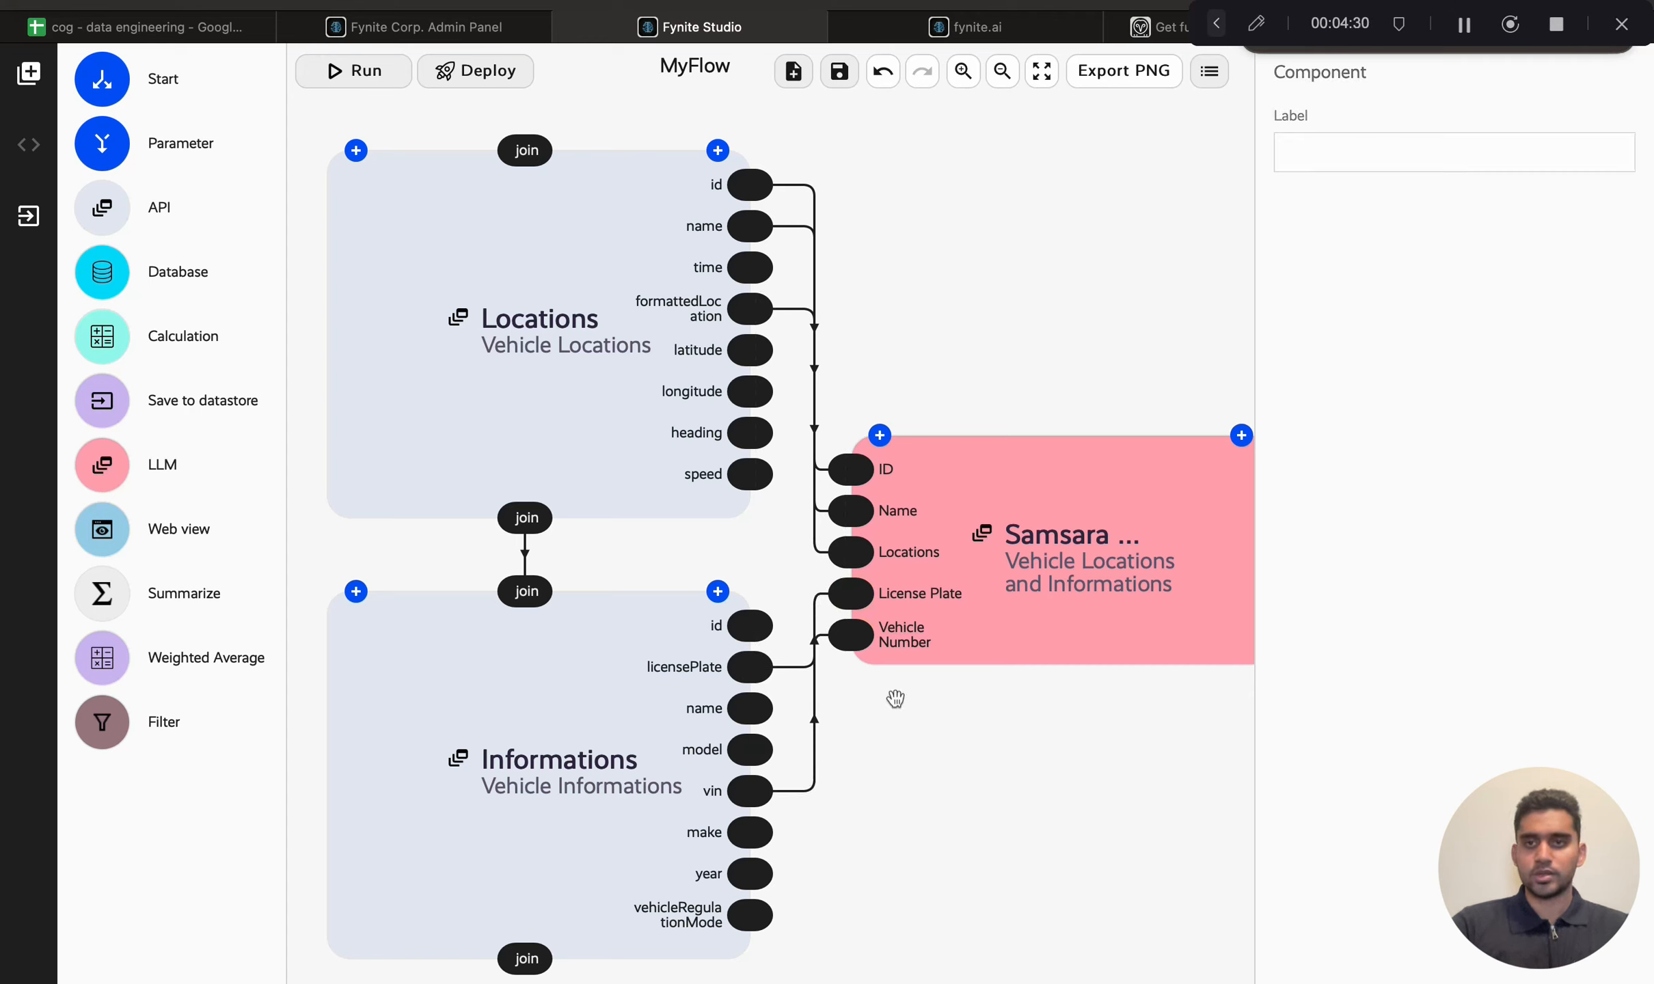
# Step: Run the MyFlow data flow, dismiss the run notifications and clear the error
pyautogui.click(1209, 71)
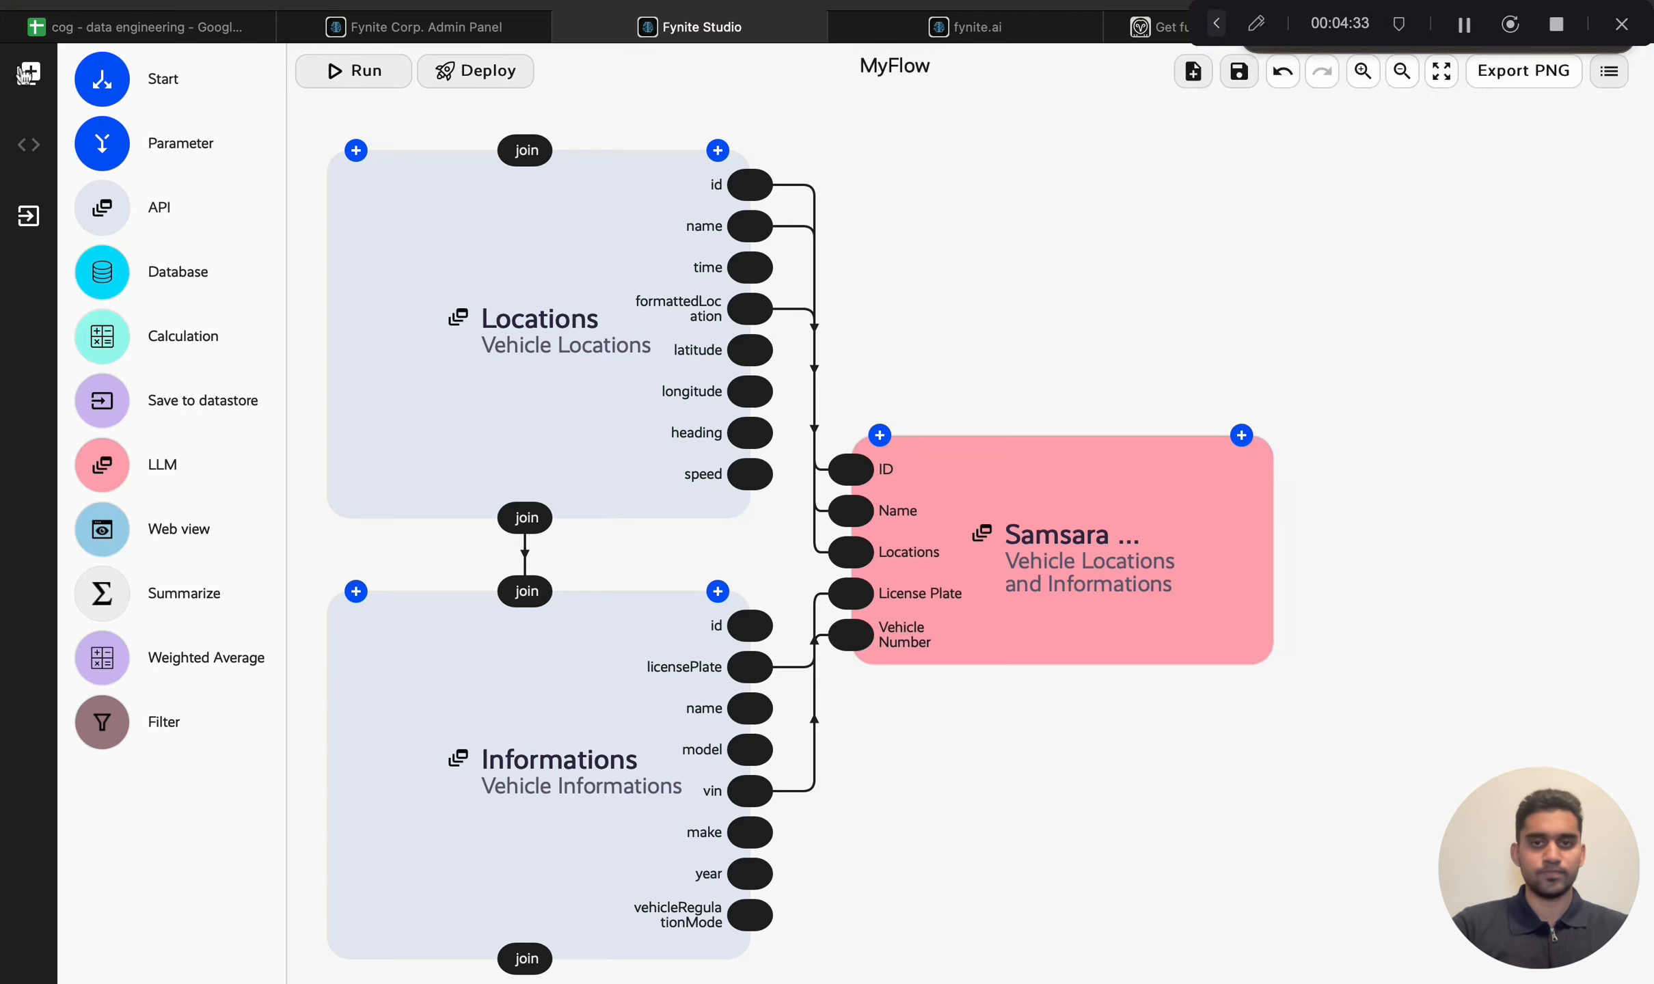
pyautogui.click(27, 73)
pyautogui.click(150, 81)
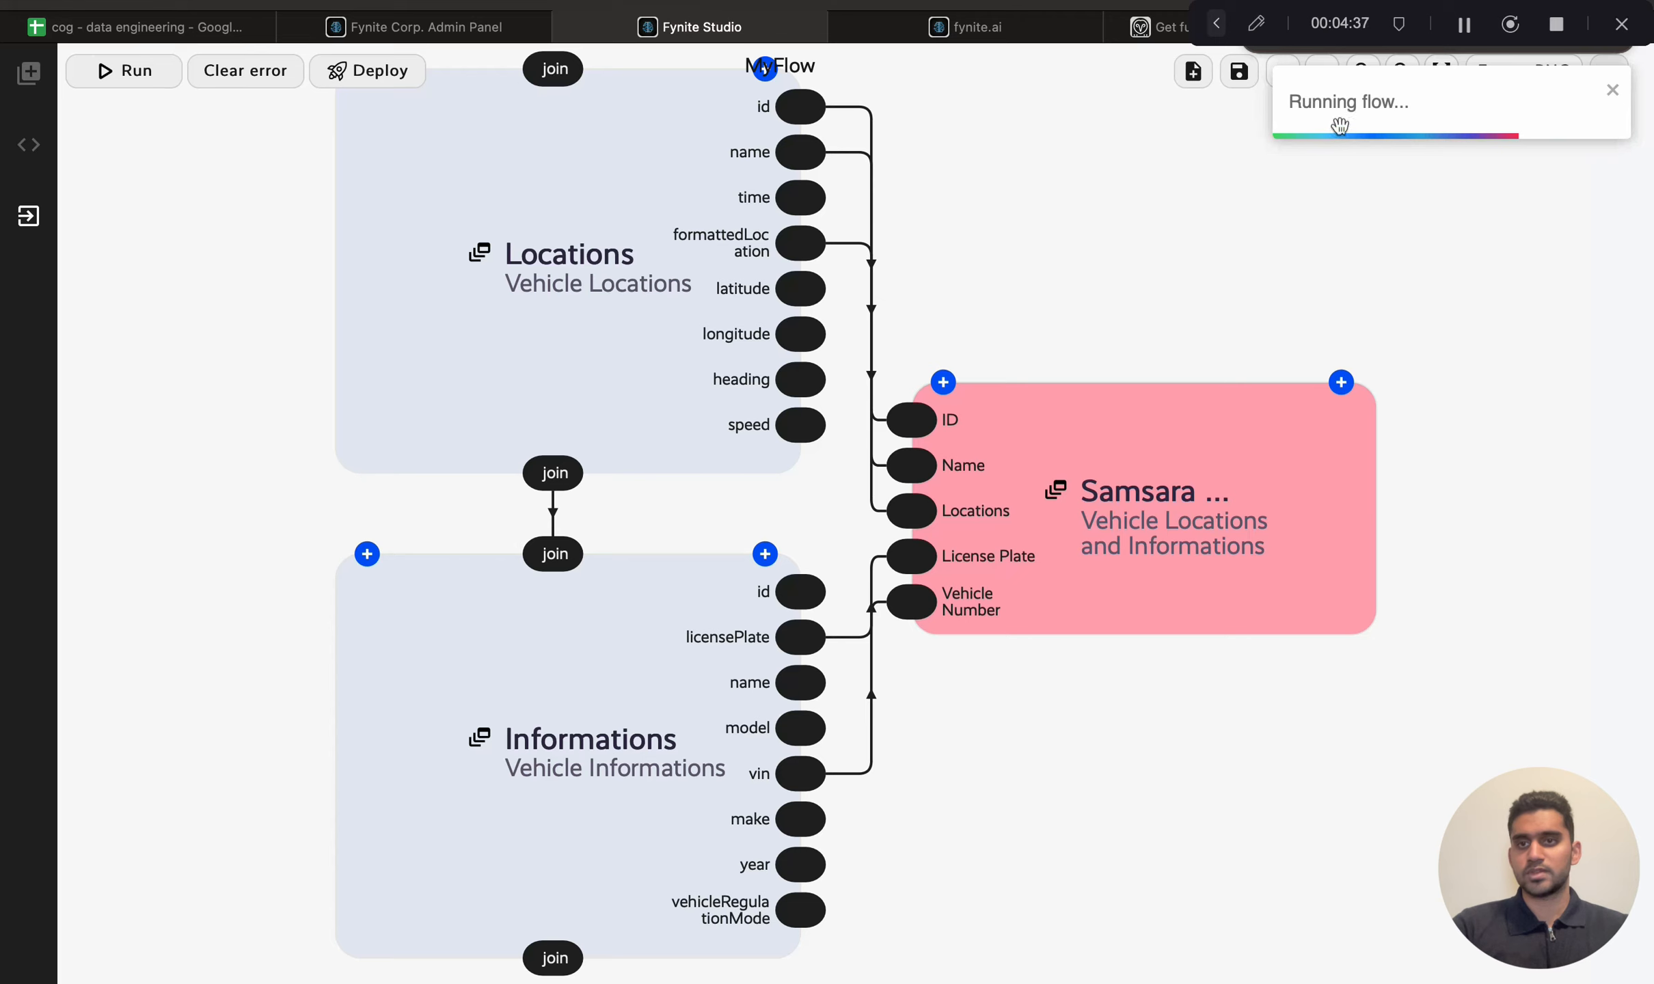
pyautogui.click(1614, 92)
pyautogui.click(1614, 93)
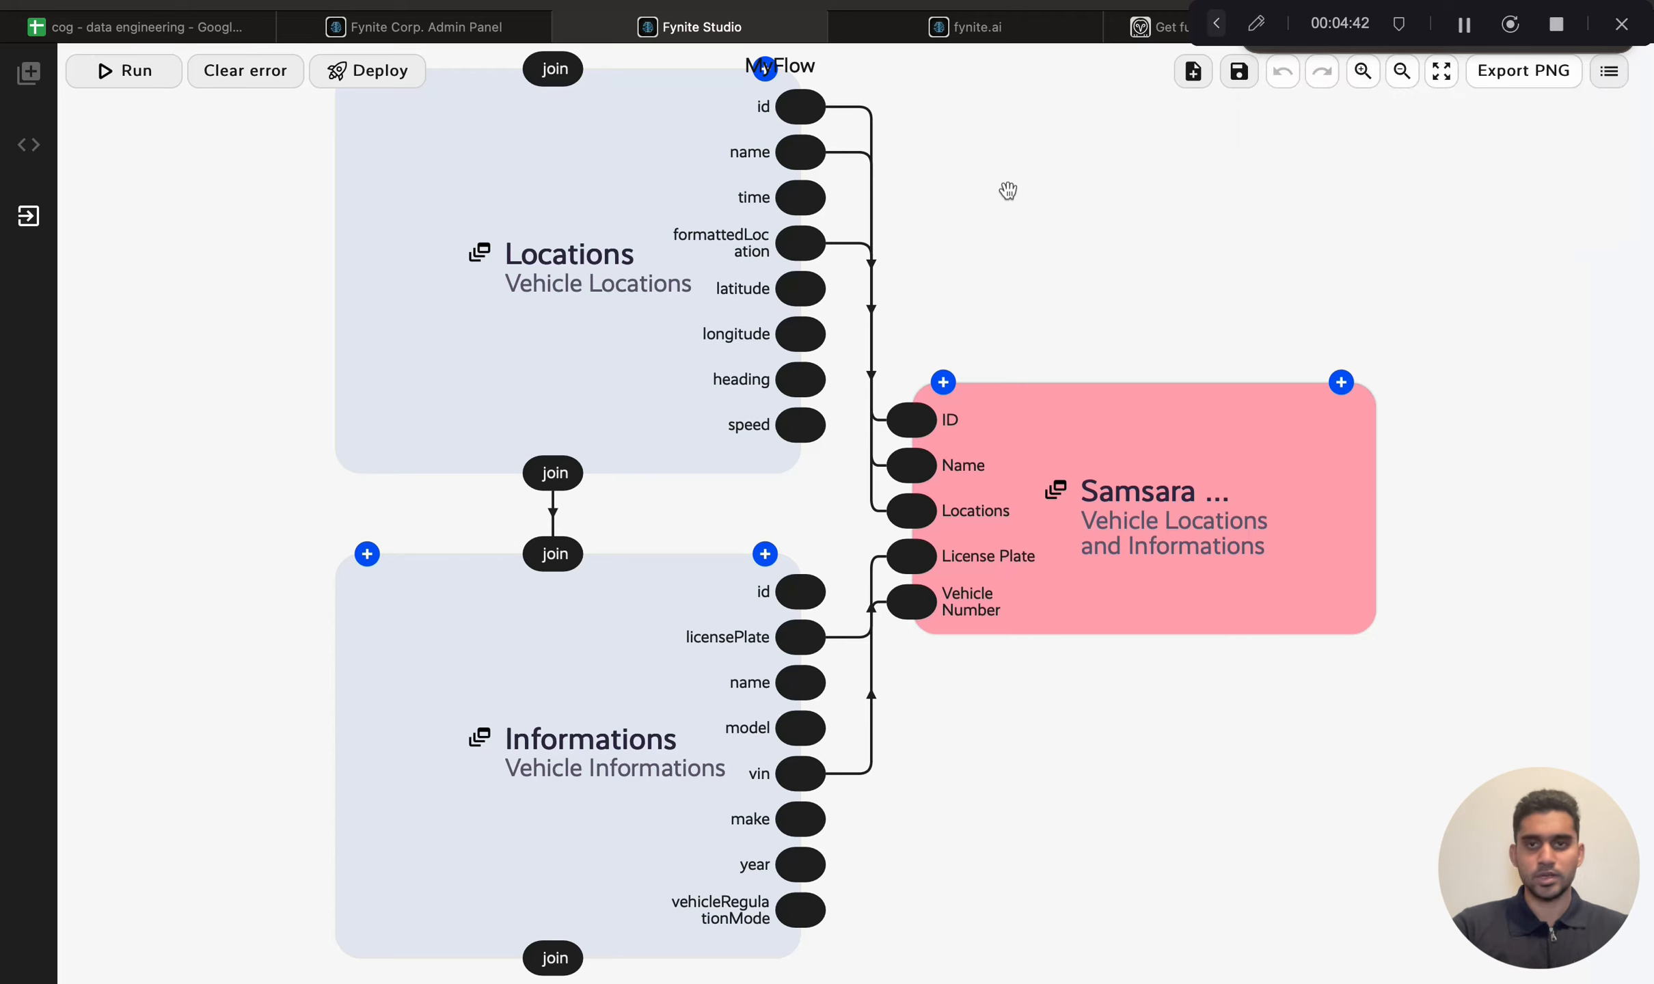
pyautogui.click(254, 79)
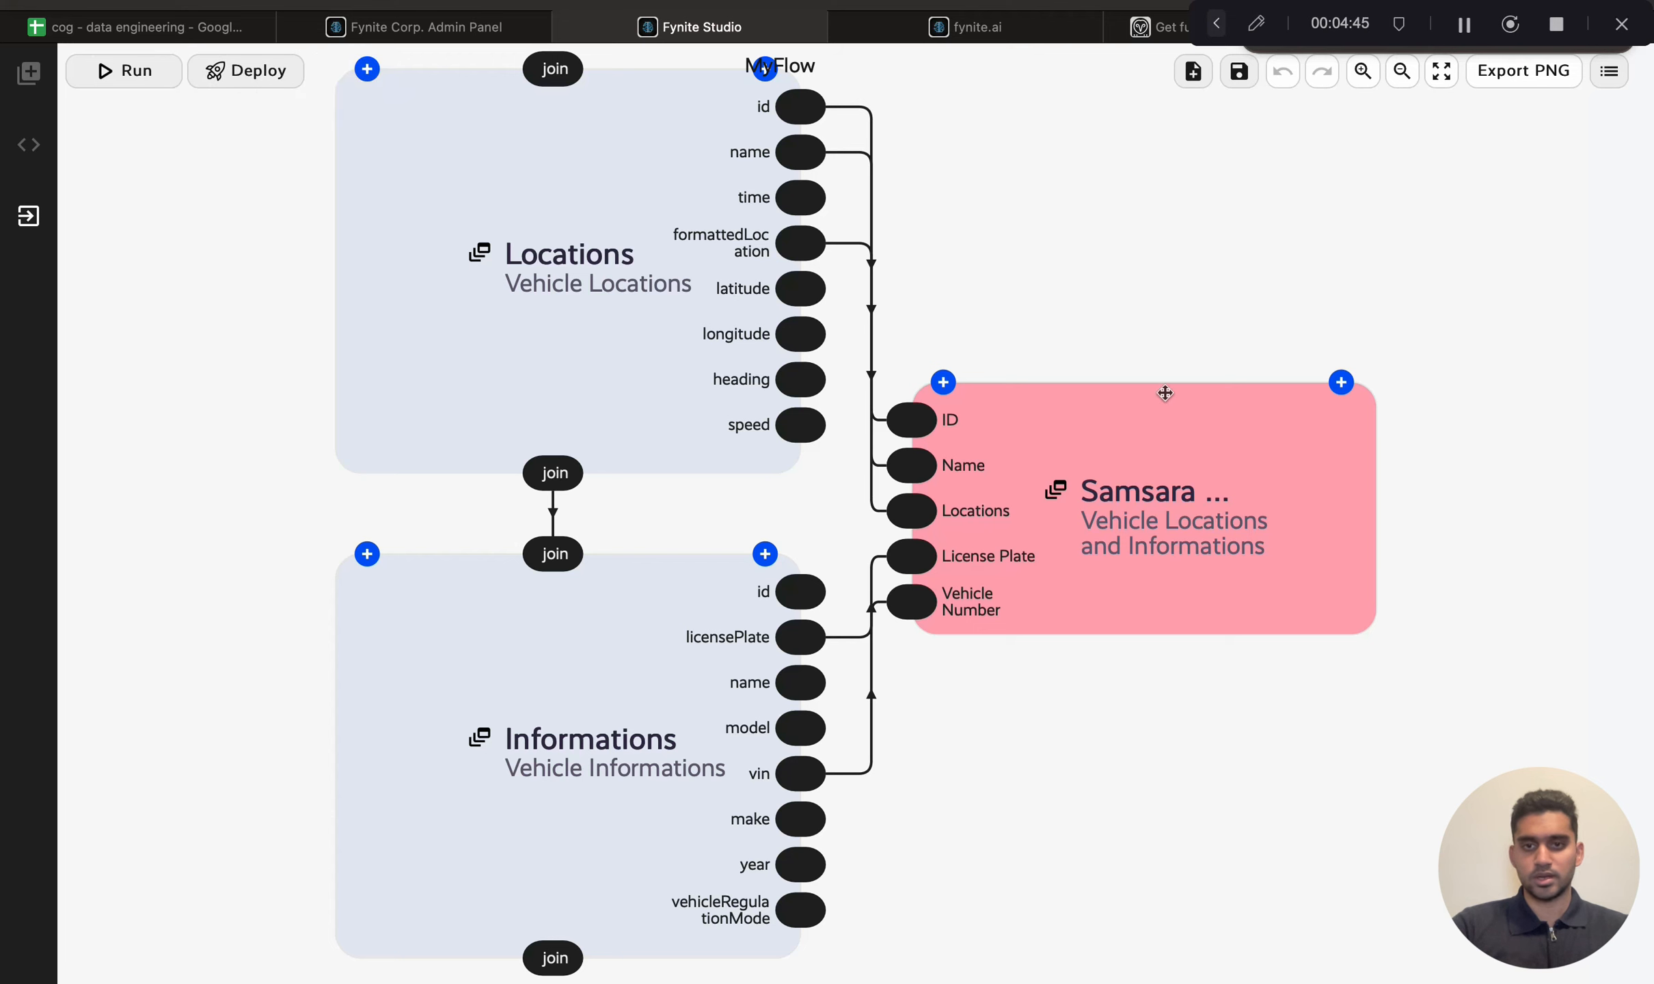
# Step: Preview the Samsara Informations node's output table, then close the preview
pyautogui.click(1174, 454)
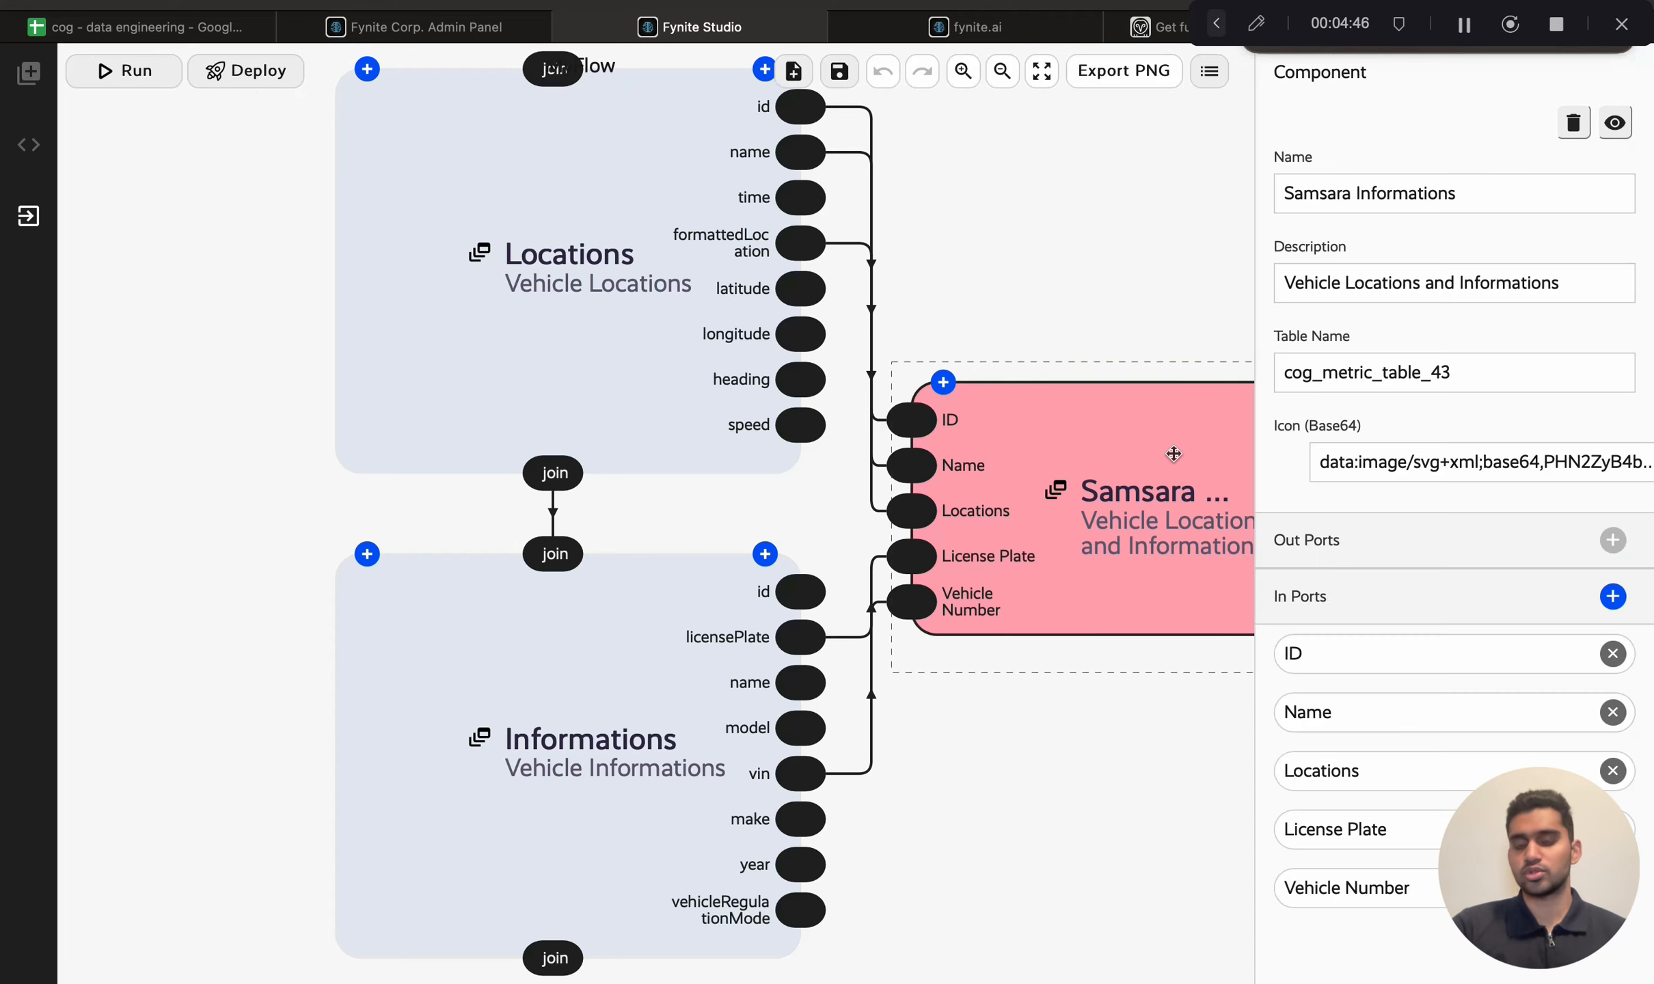
pyautogui.click(1615, 125)
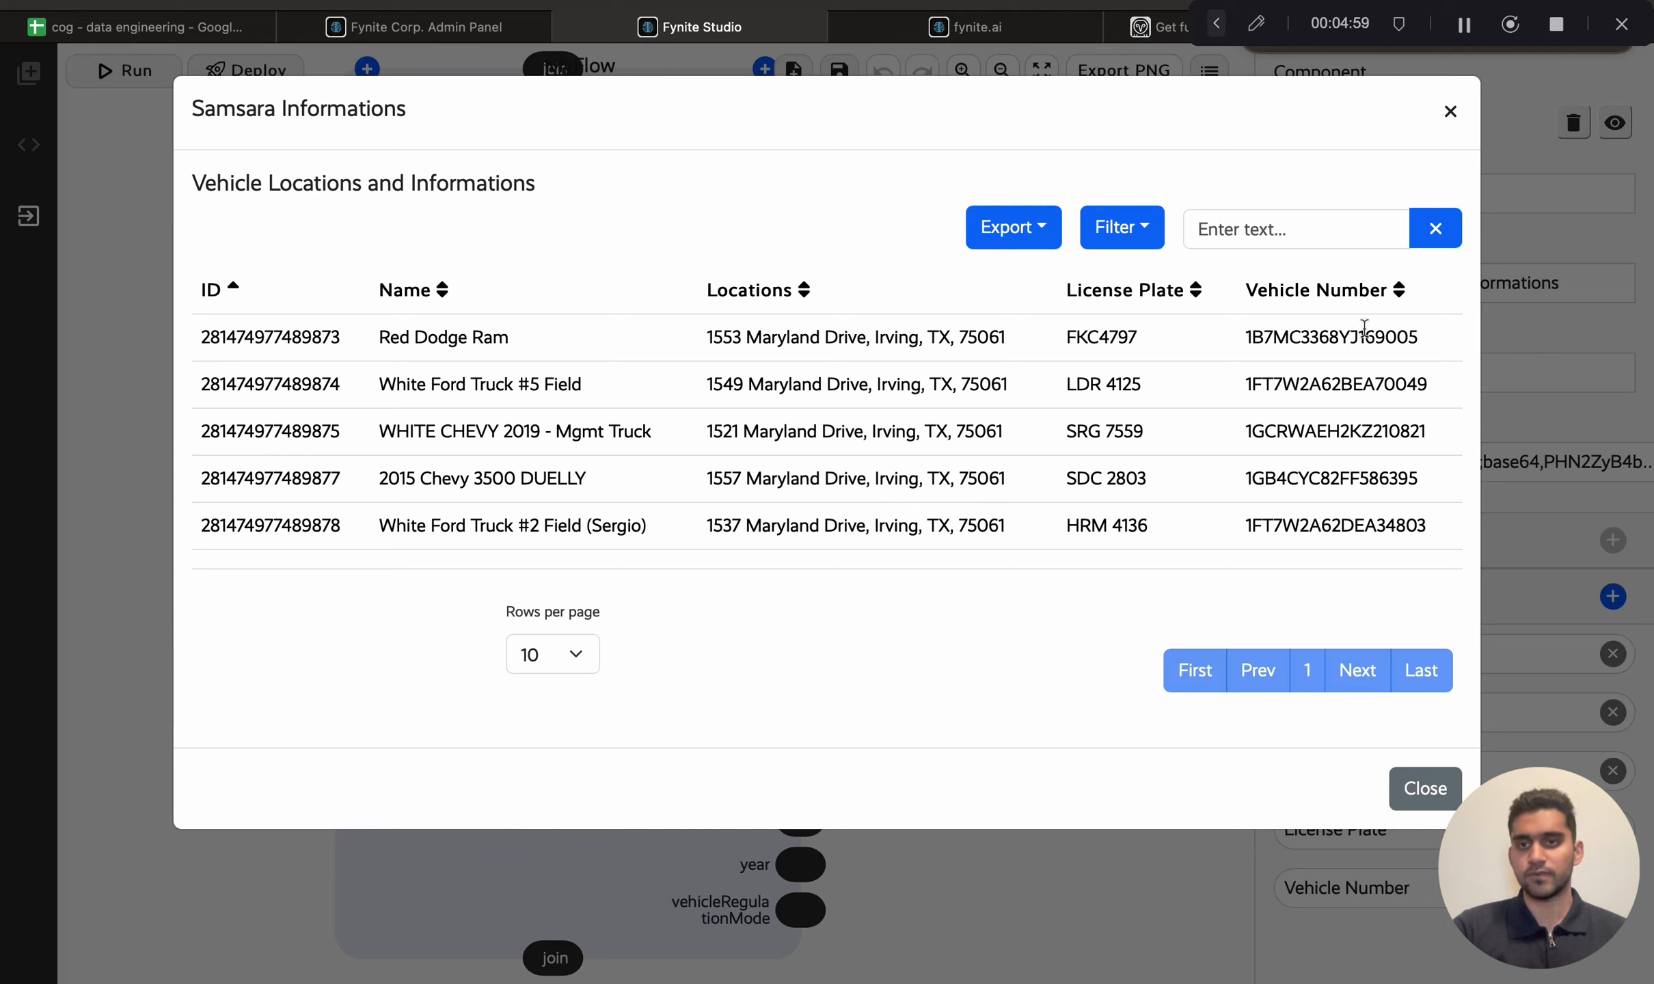
pyautogui.click(1430, 789)
# Step: Deploy the flow
pyautogui.click(1093, 293)
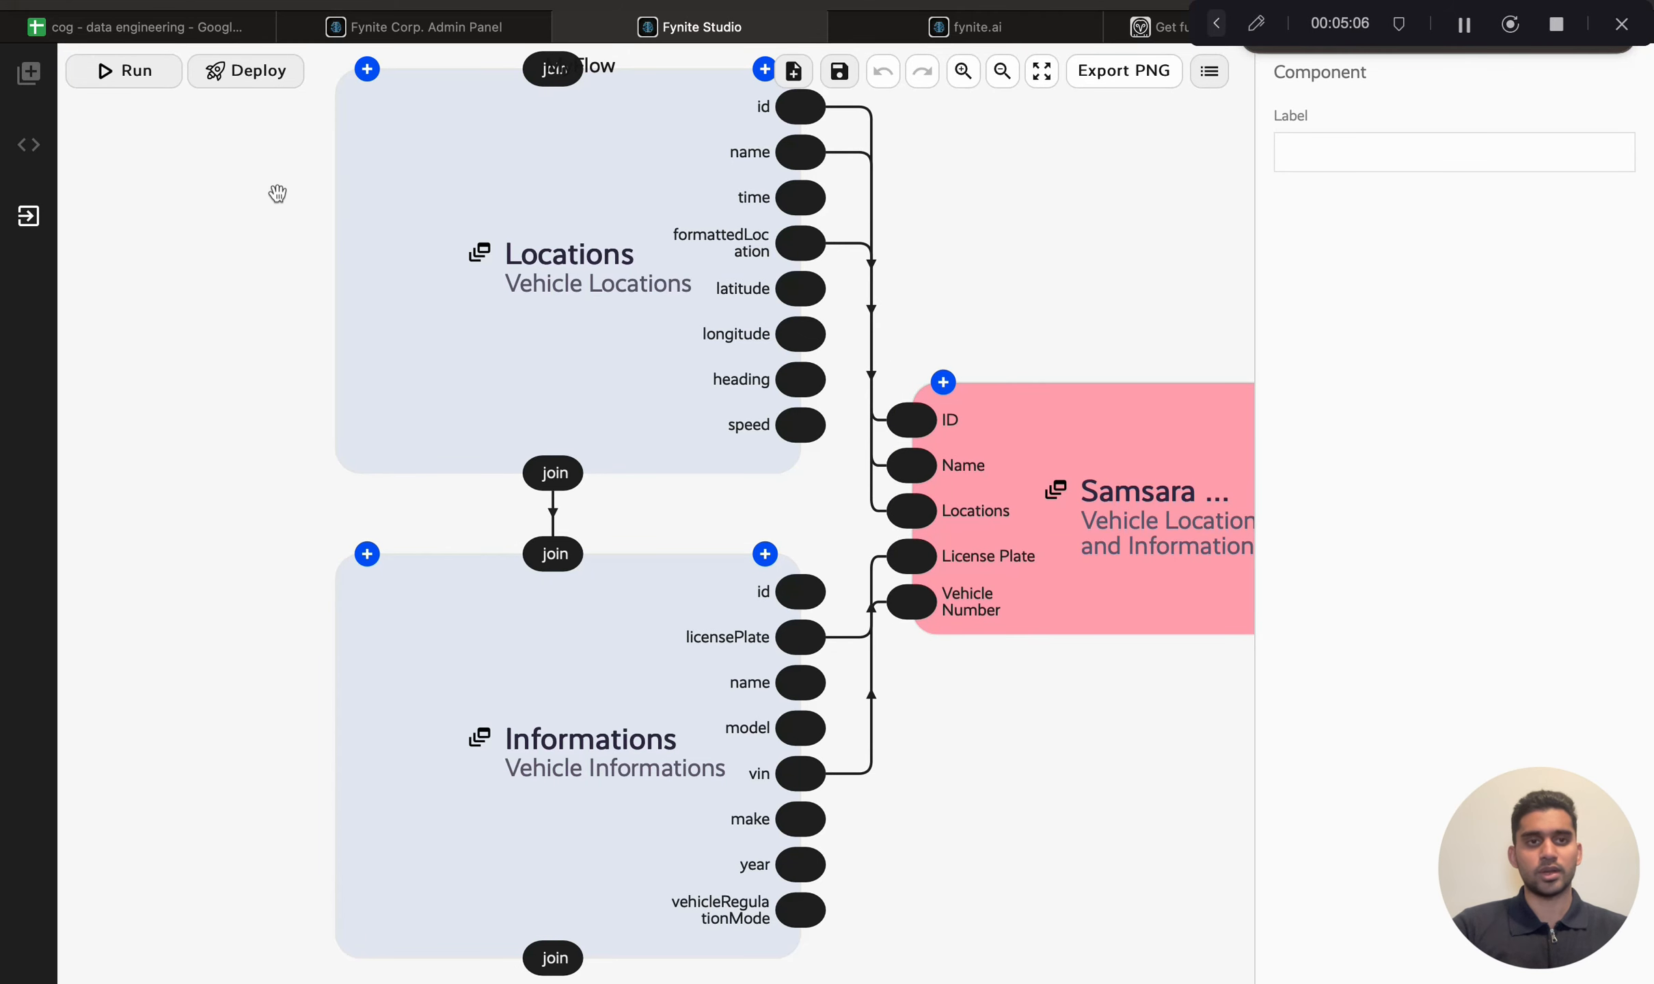
pyautogui.click(254, 86)
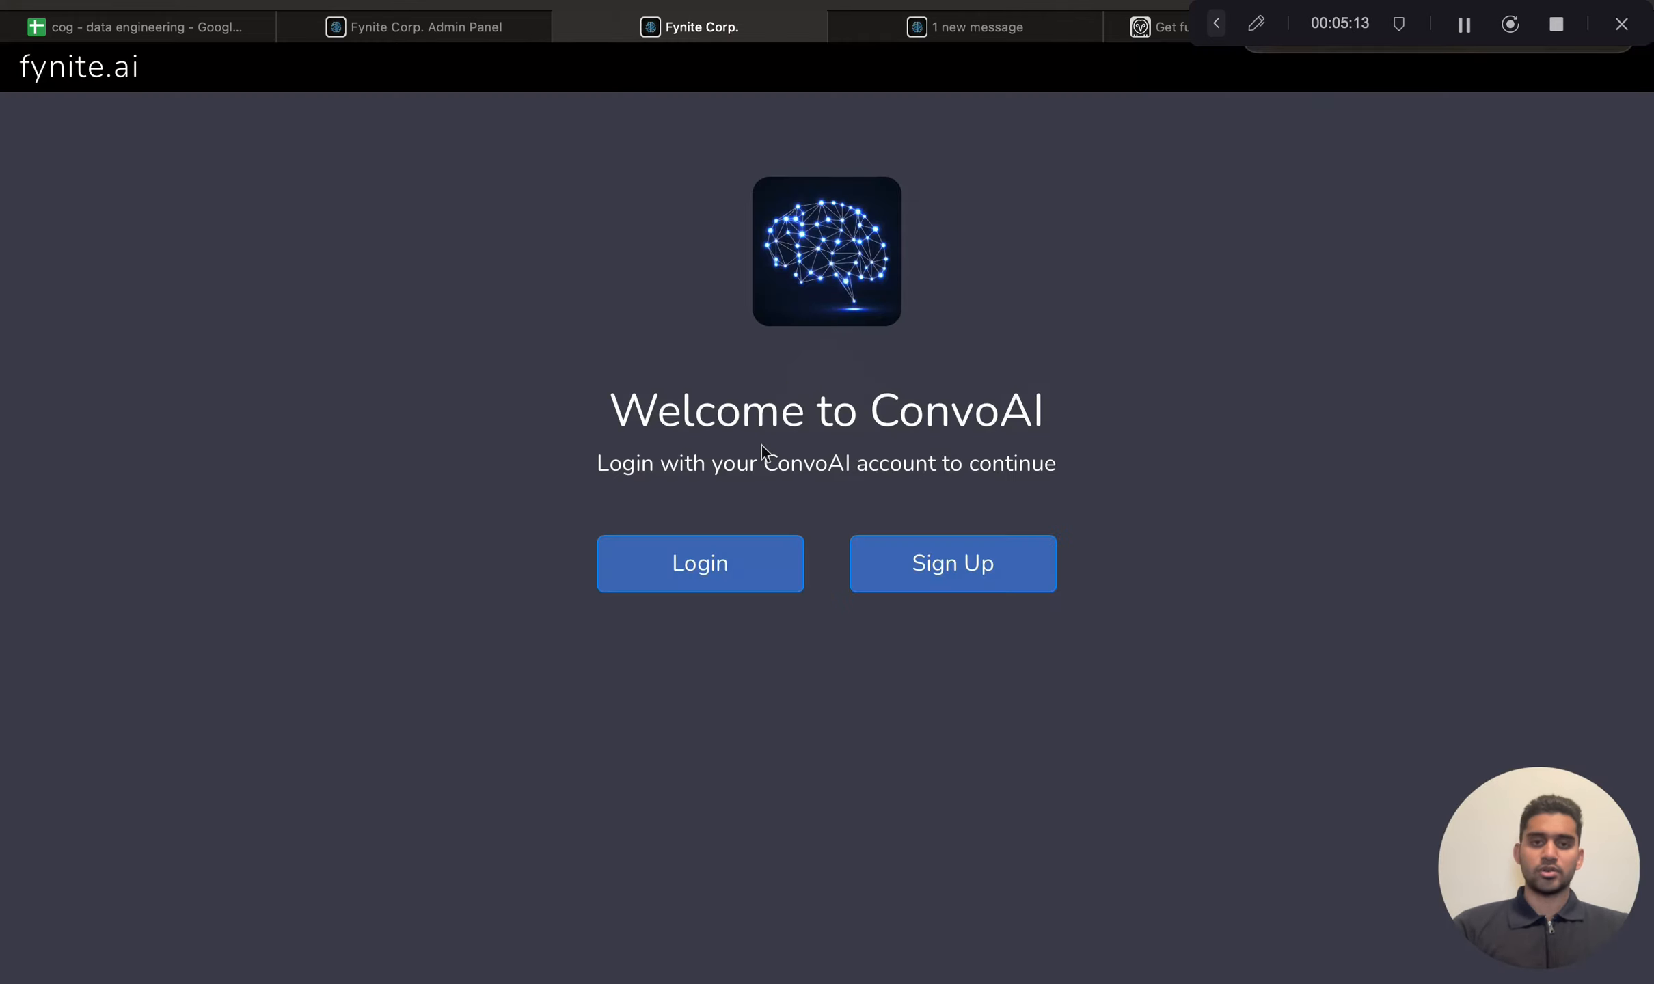
# Step: Log in to ConvoAI with the saved account e-mail and password
pyautogui.click(713, 578)
pyautogui.click(755, 555)
pyautogui.press('Return')
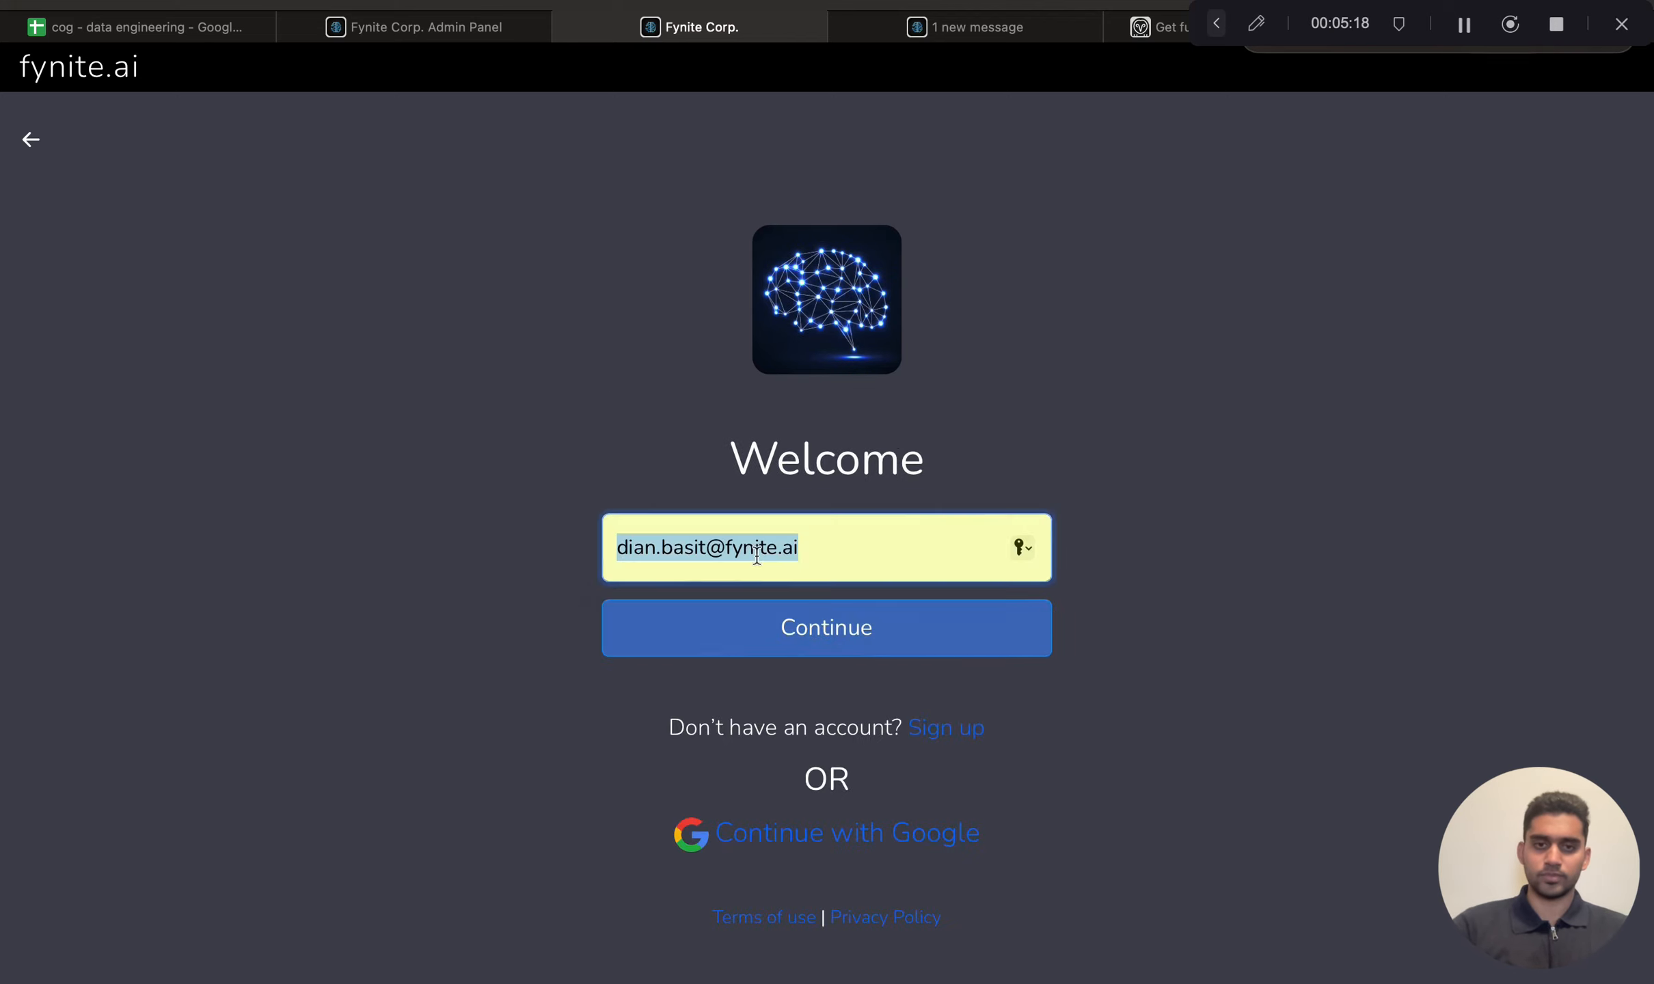
pyautogui.click(791, 646)
pyautogui.click(742, 634)
pyautogui.press('Return')
pyautogui.click(800, 761)
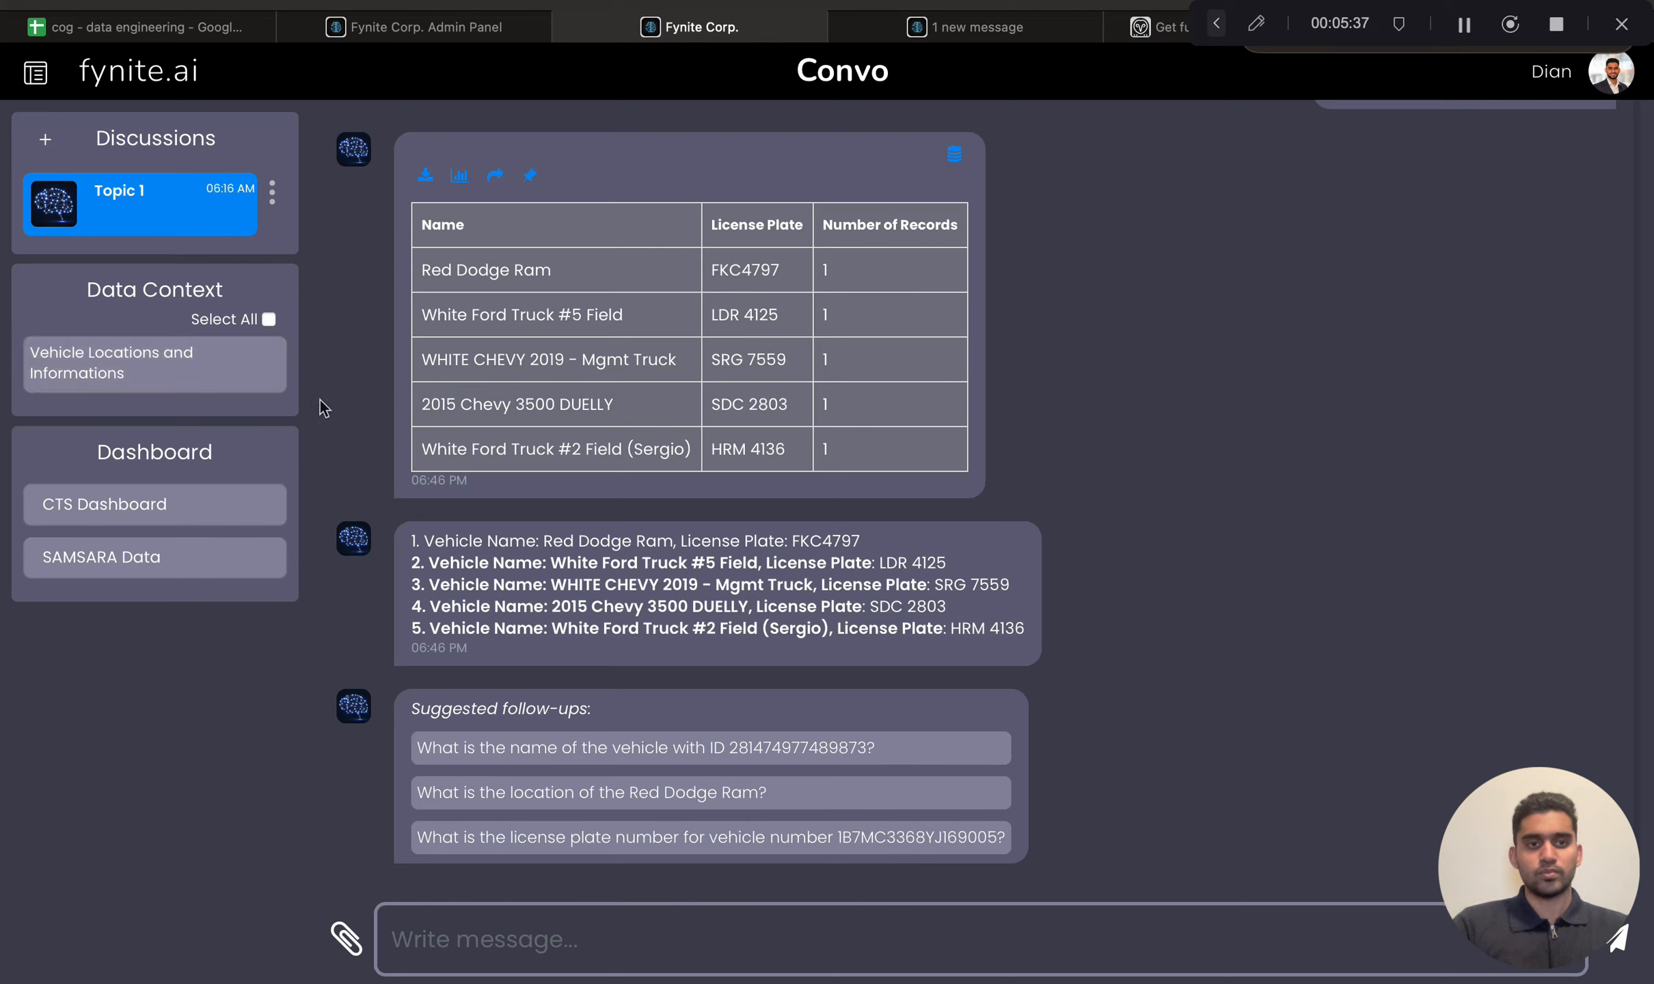
# Step: Select the Vehicle Locations and Informations data context and ask "Show me license plate and name" in the chat
pyautogui.click(254, 373)
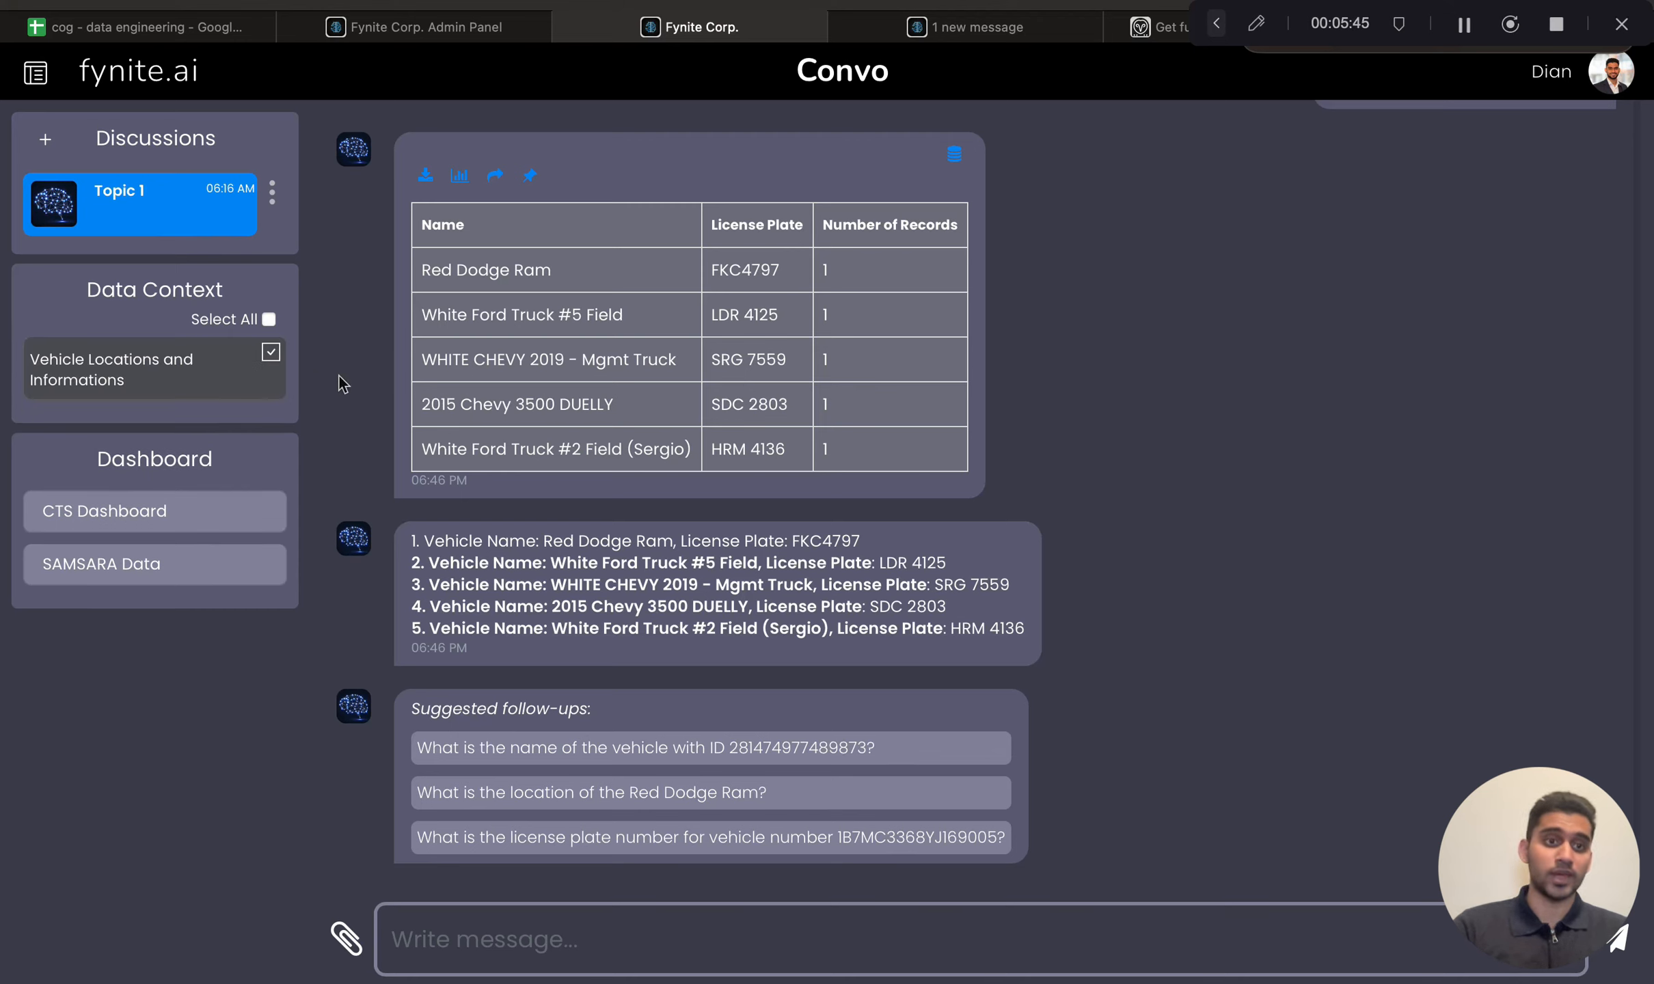
pyautogui.click(520, 930)
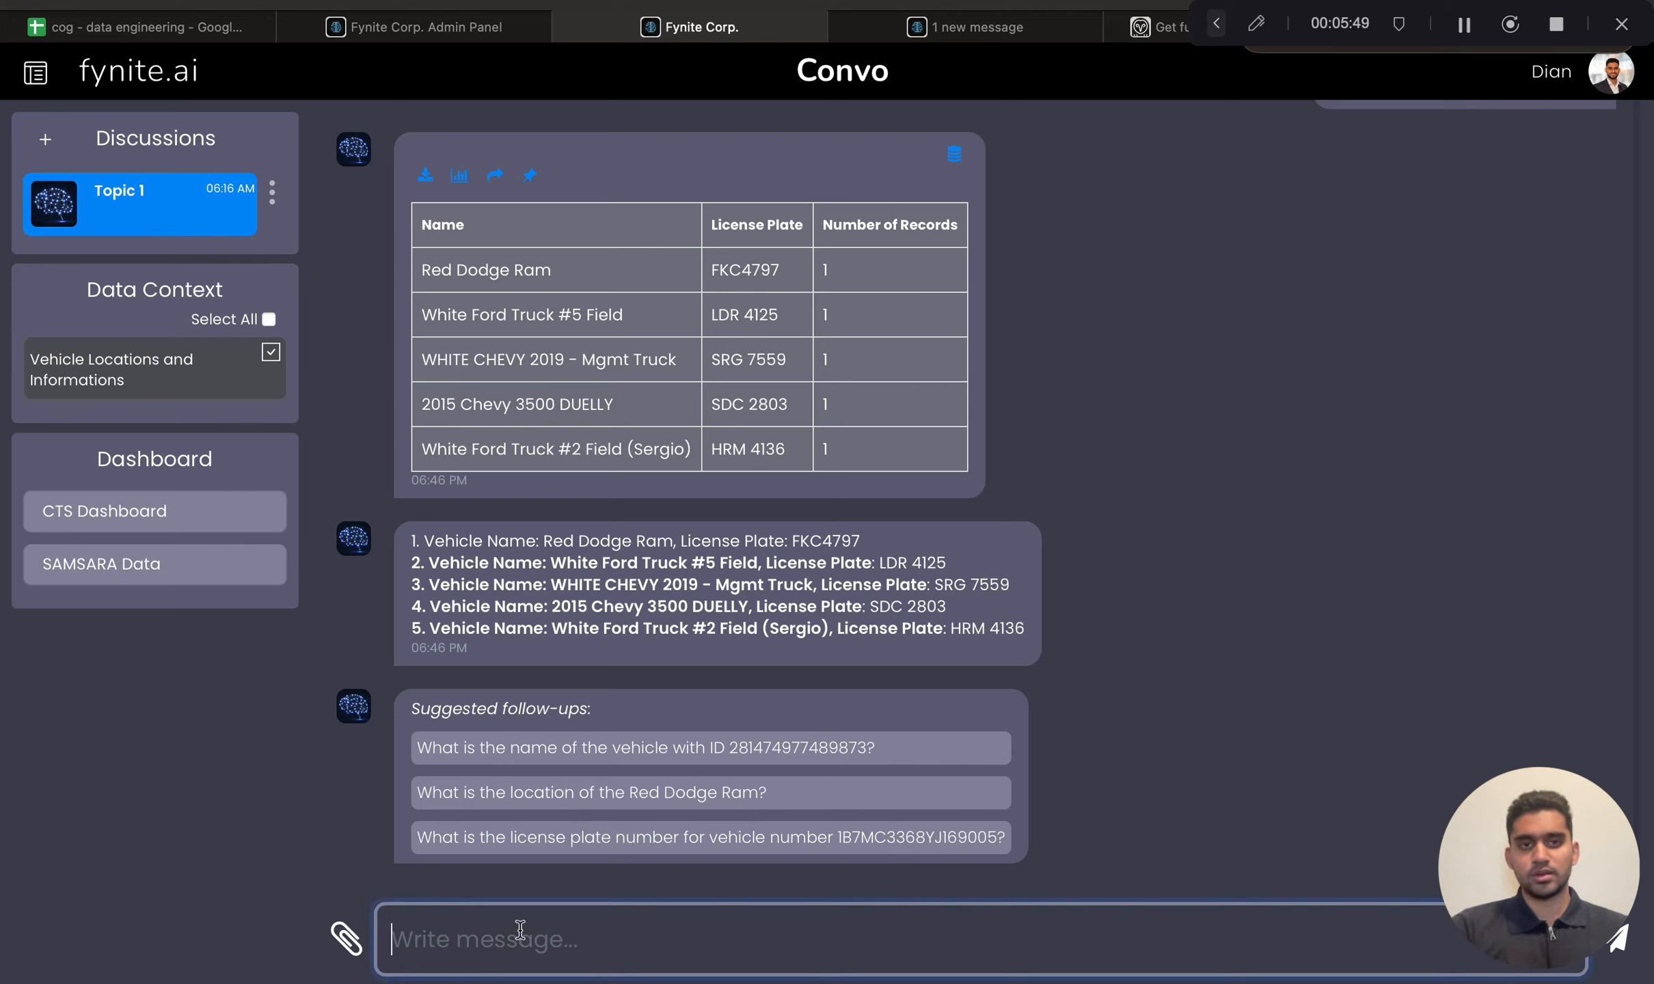
pyautogui.write('Show me lien')
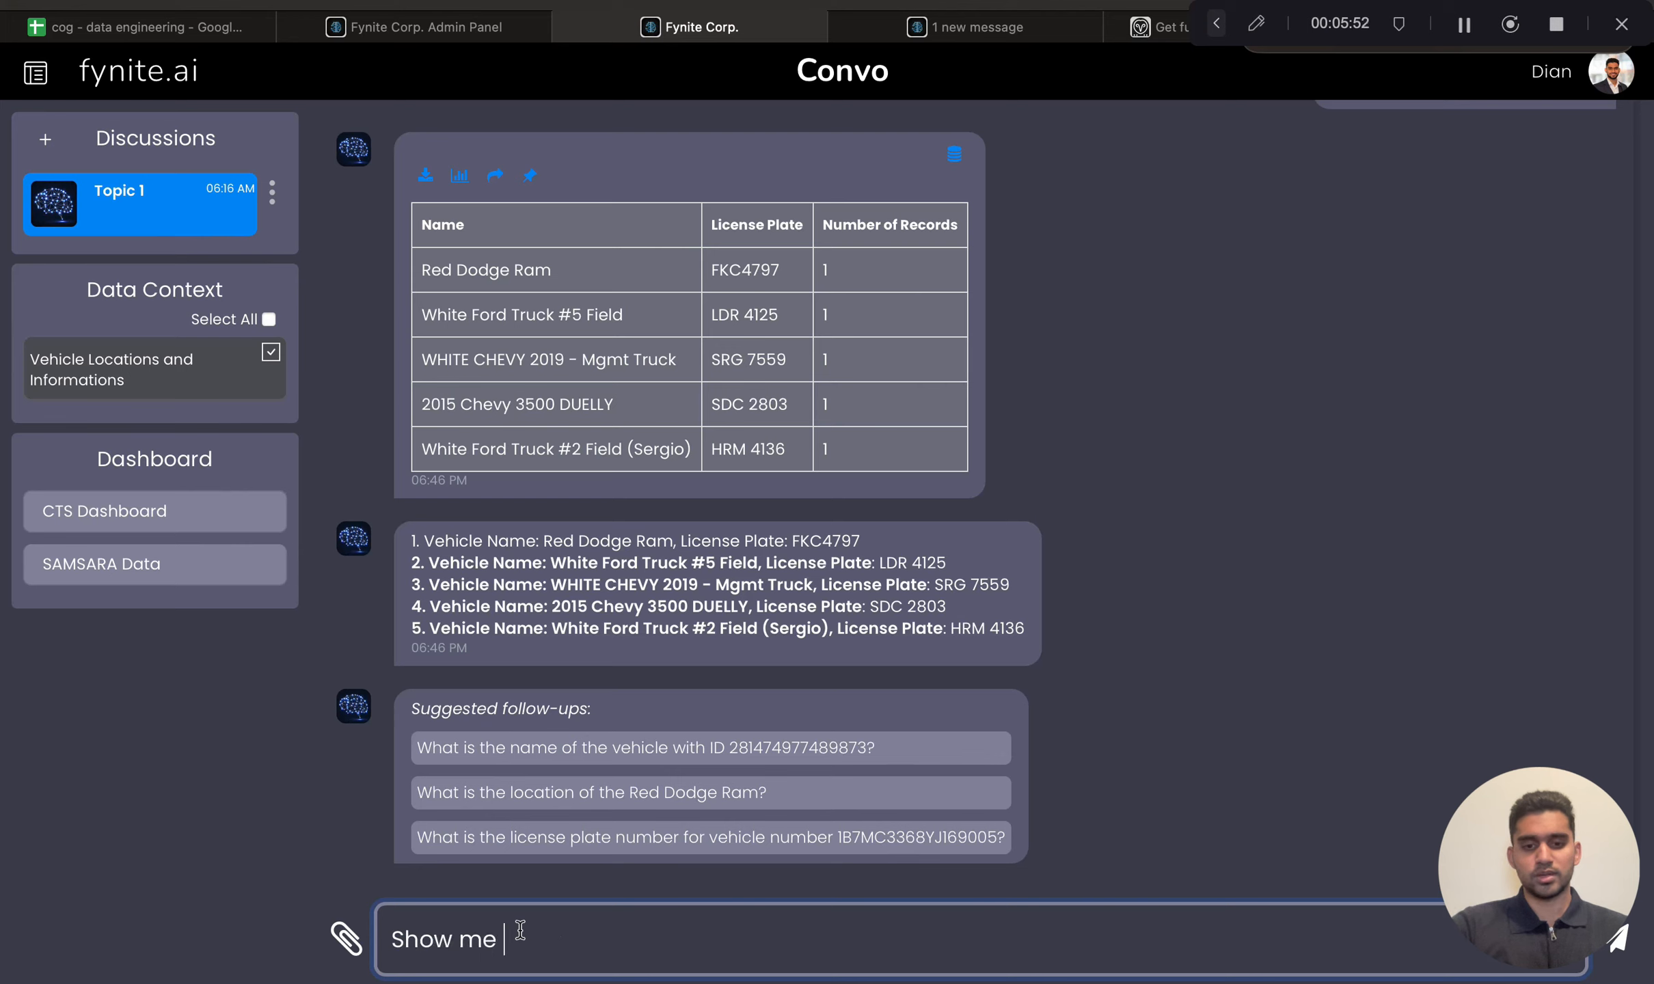
pyautogui.press('BackSpace')
pyautogui.press('BackSpace')
pyautogui.write('c')
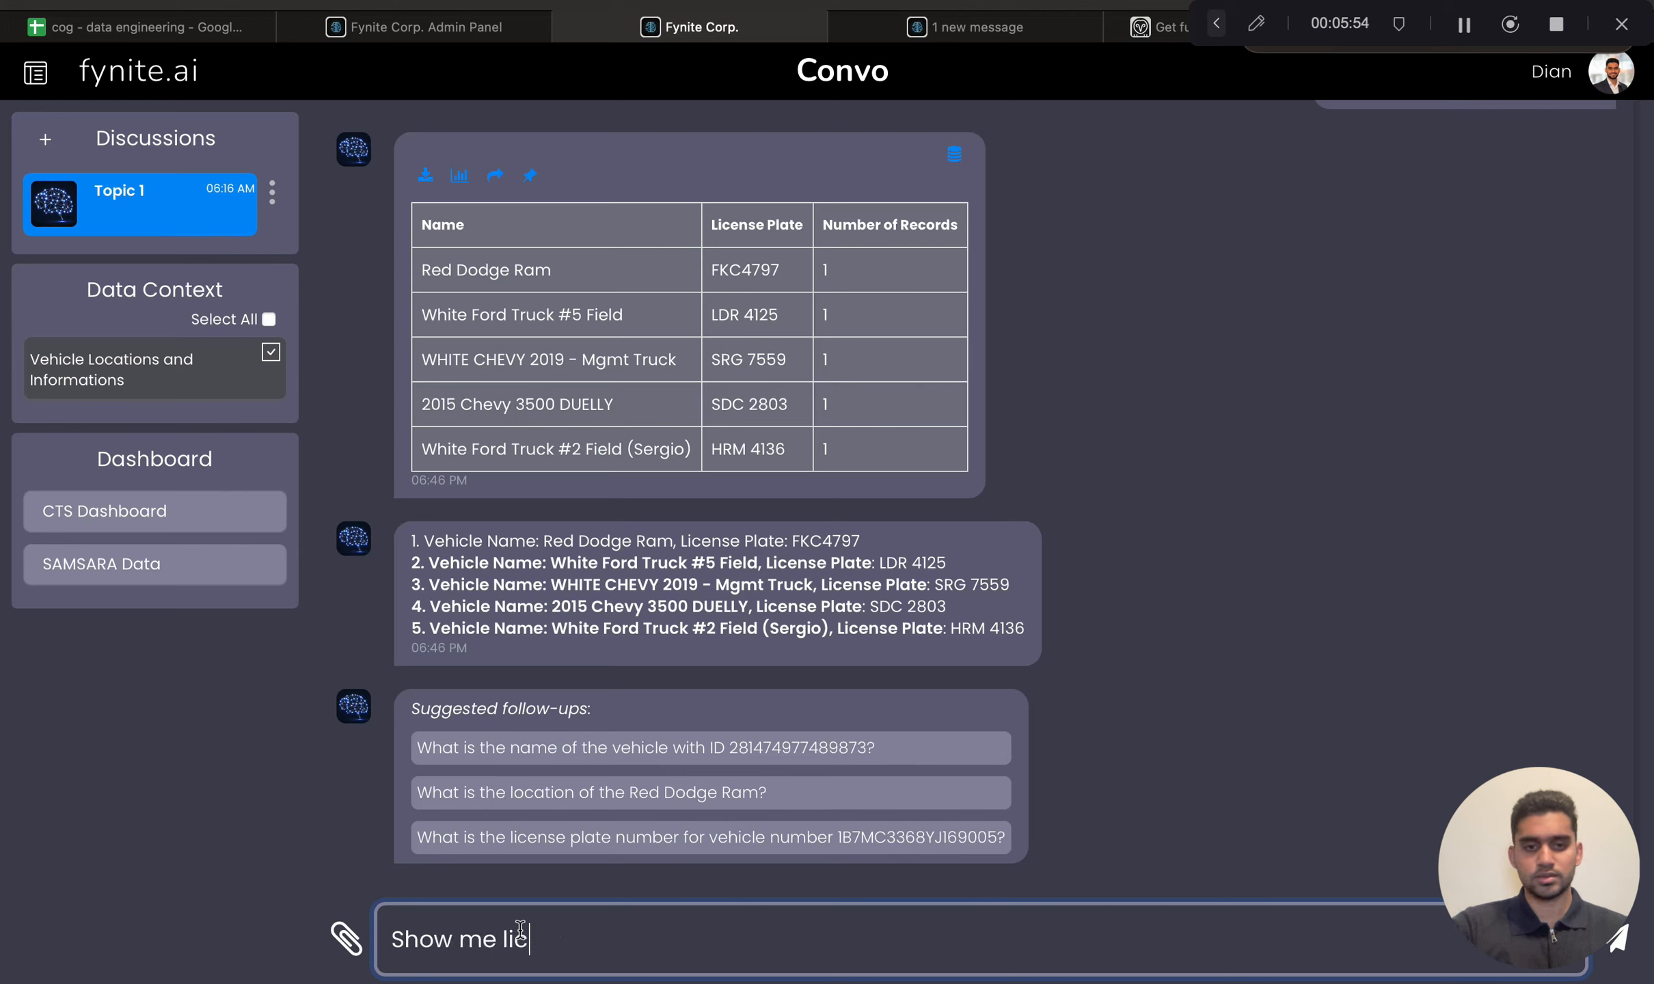
pyautogui.write('ense plate and name')
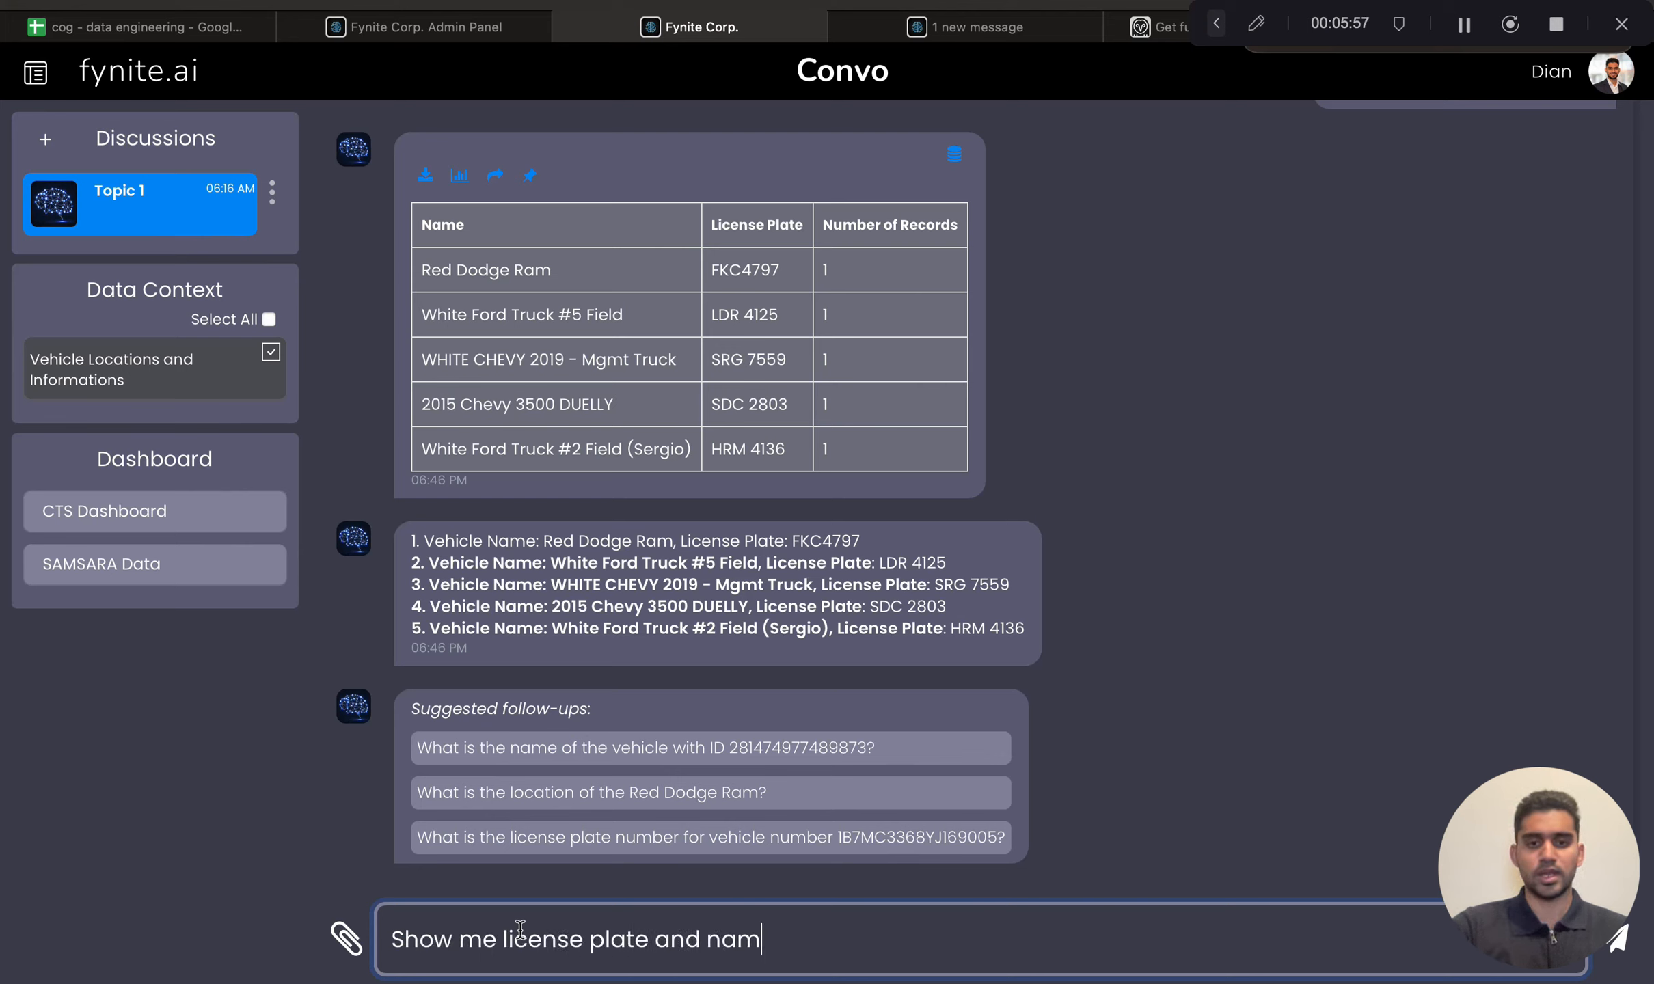
pyautogui.press('Return')
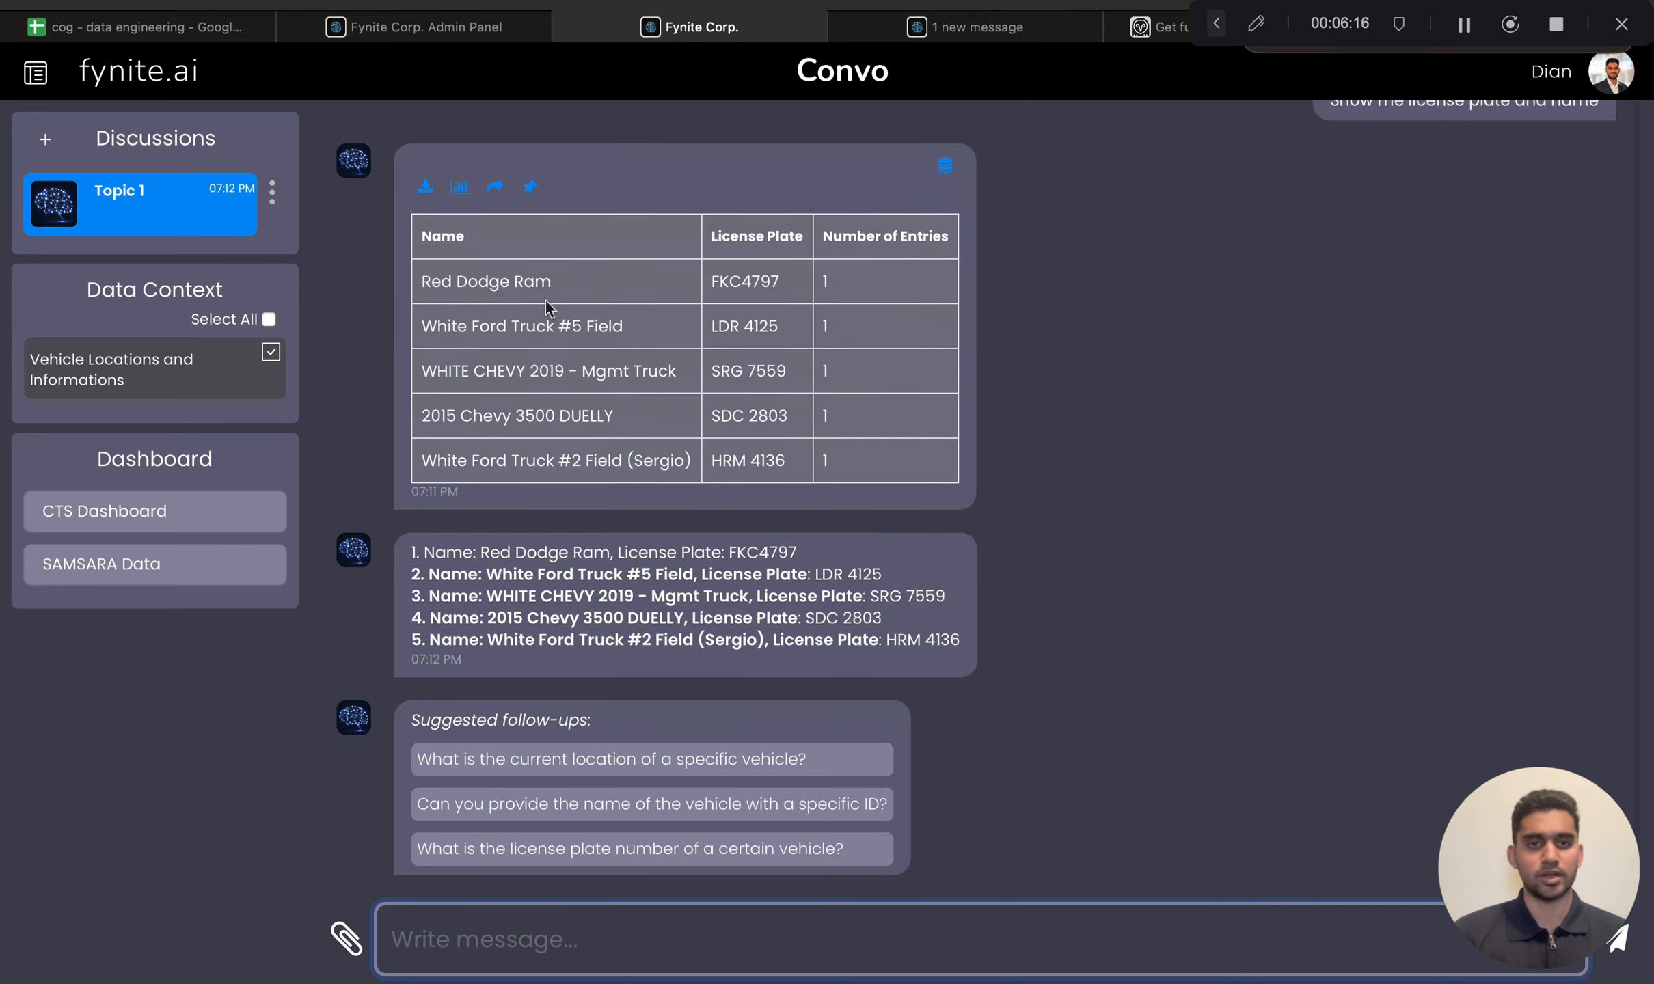
pyautogui.scroll(1, 546, 300)
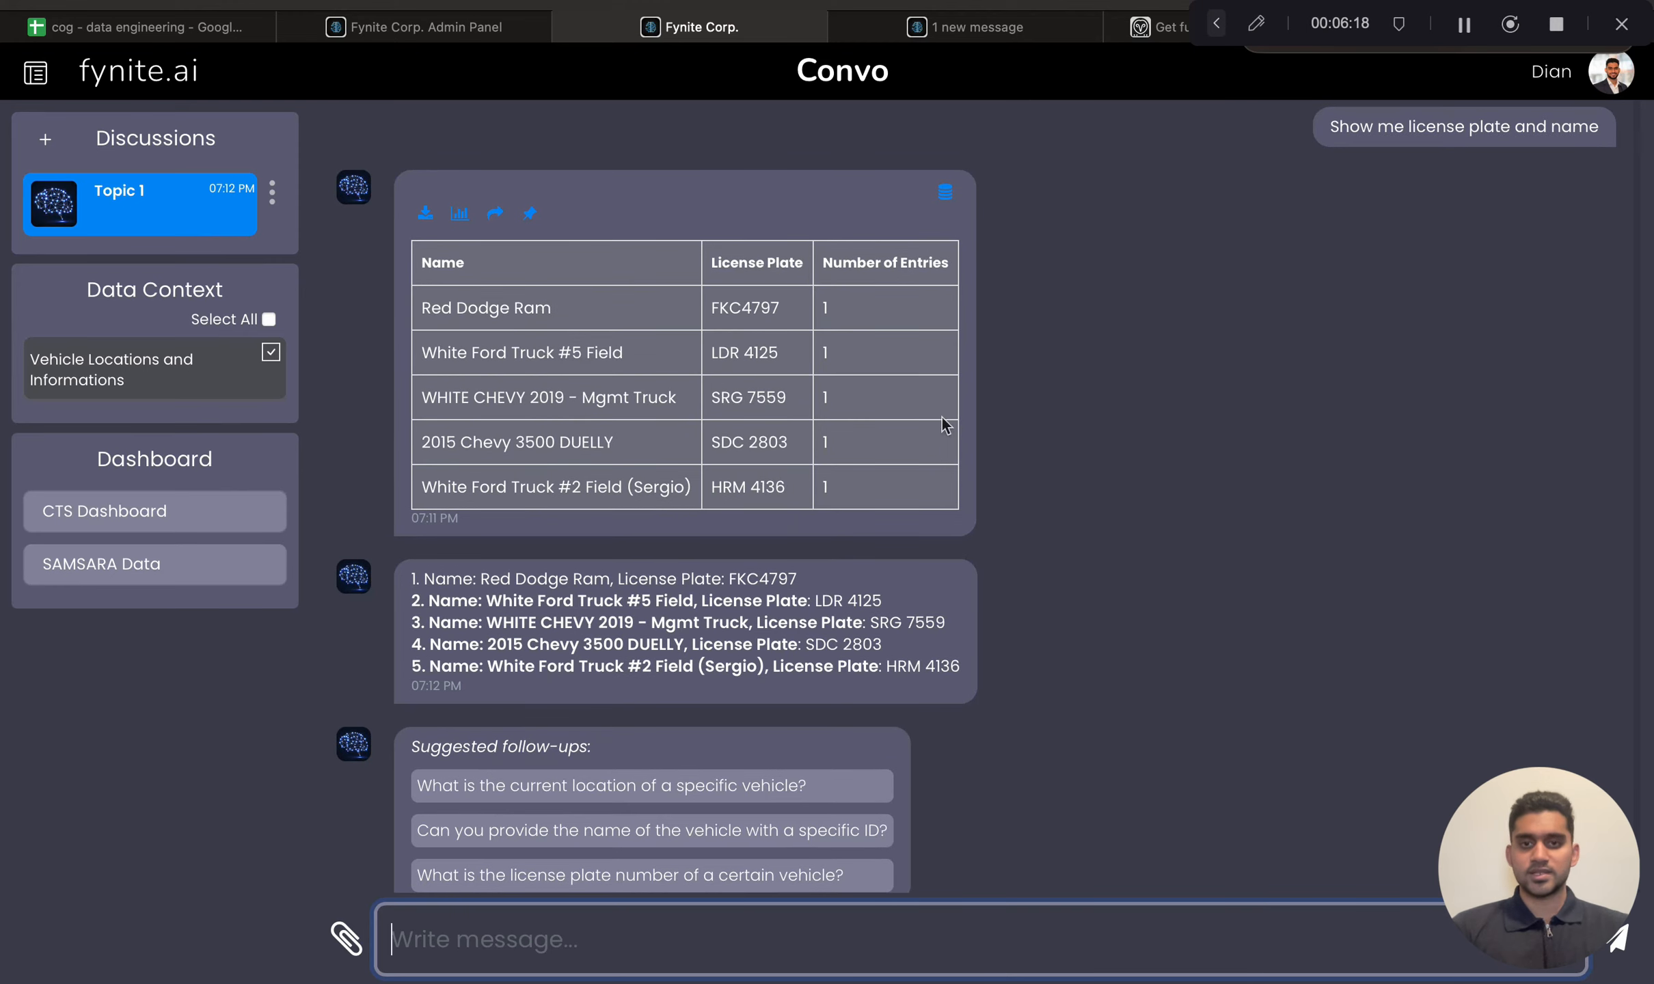